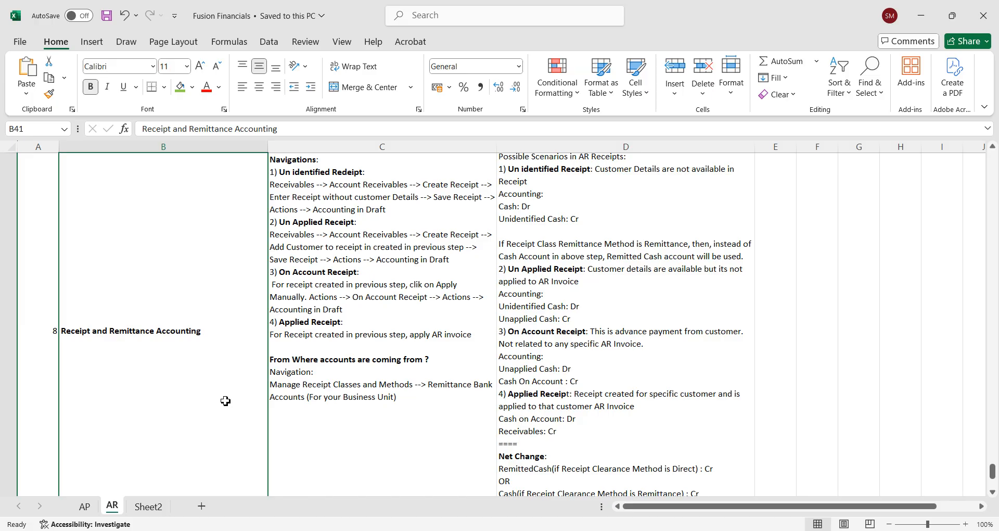
Select the AR receipt scenarios note in D41 and the navigation steps note in C41
{"action": "left_click", "coordinate": [593, 284]}
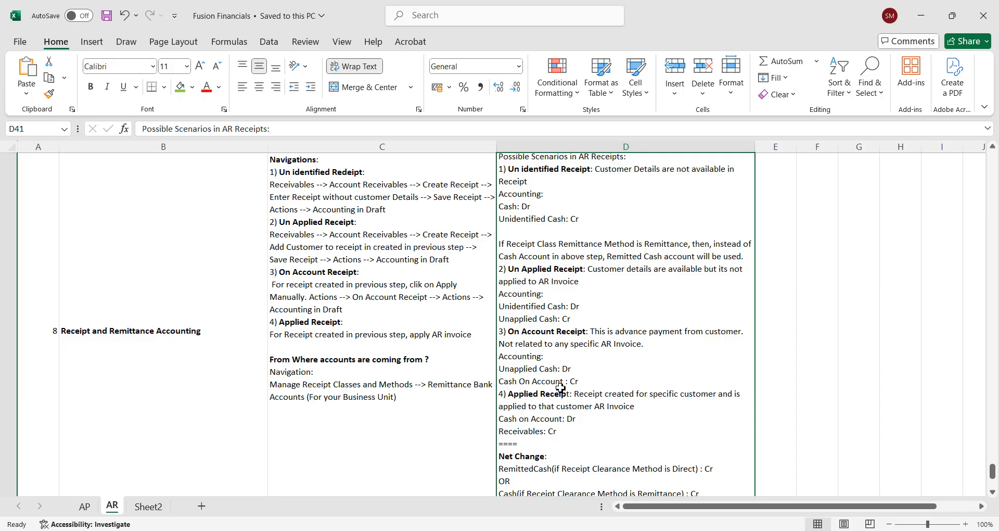
{"action": "left_click", "coordinate": [382, 341]}
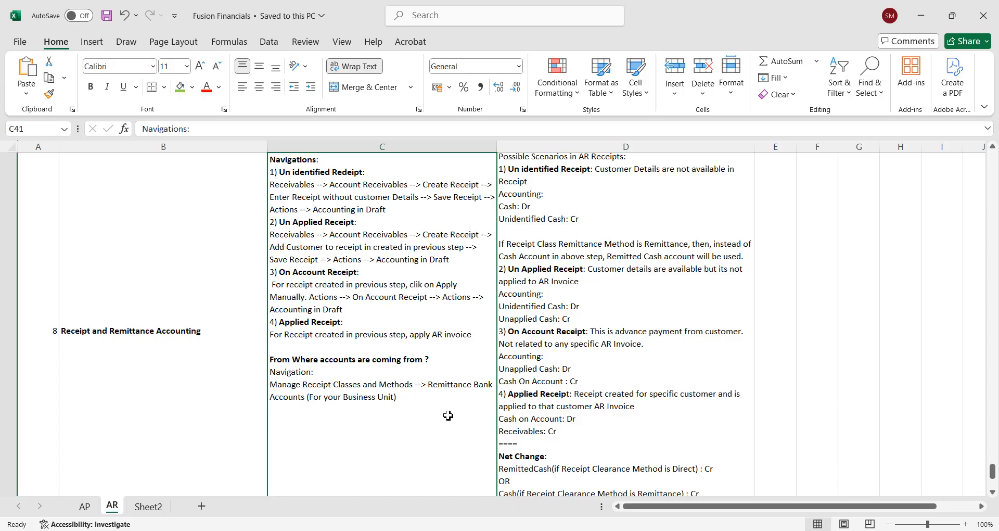
{"action": "left_click", "coordinate": [580, 360]}
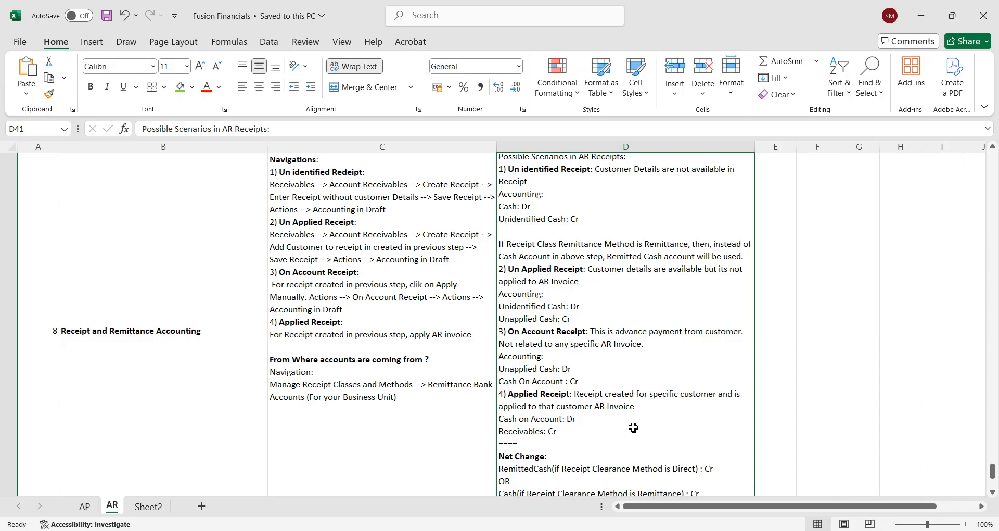
Open a blank Create Receipt form from the Accounts Receivable Tasks panel in Oracle Fusion
{"action": "left_click", "coordinate": [588, 530]}
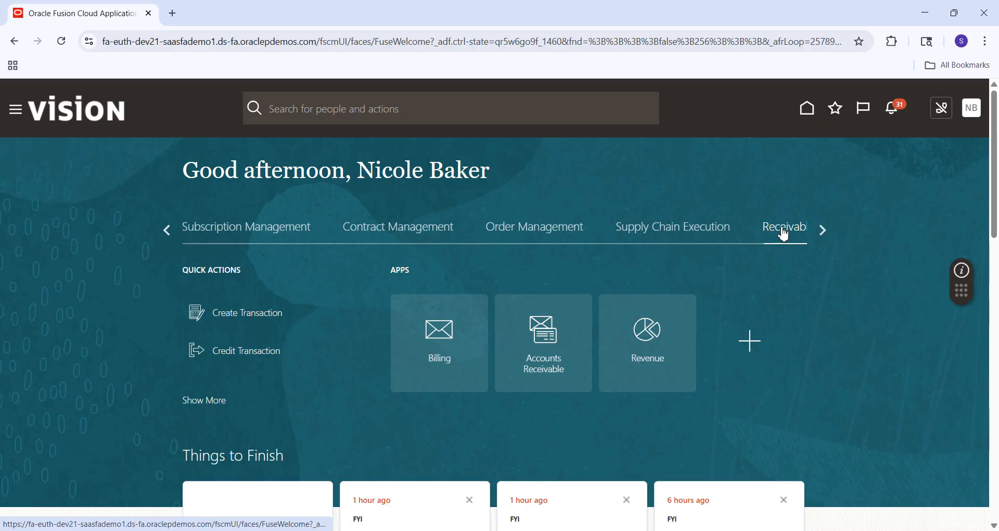
{"action": "left_click", "coordinate": [550, 344]}
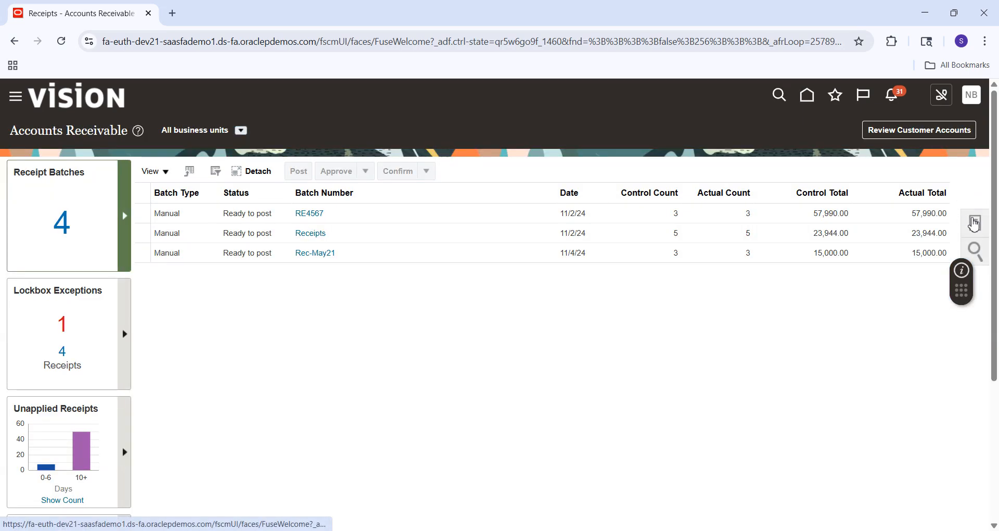
{"action": "left_click", "coordinate": [975, 224]}
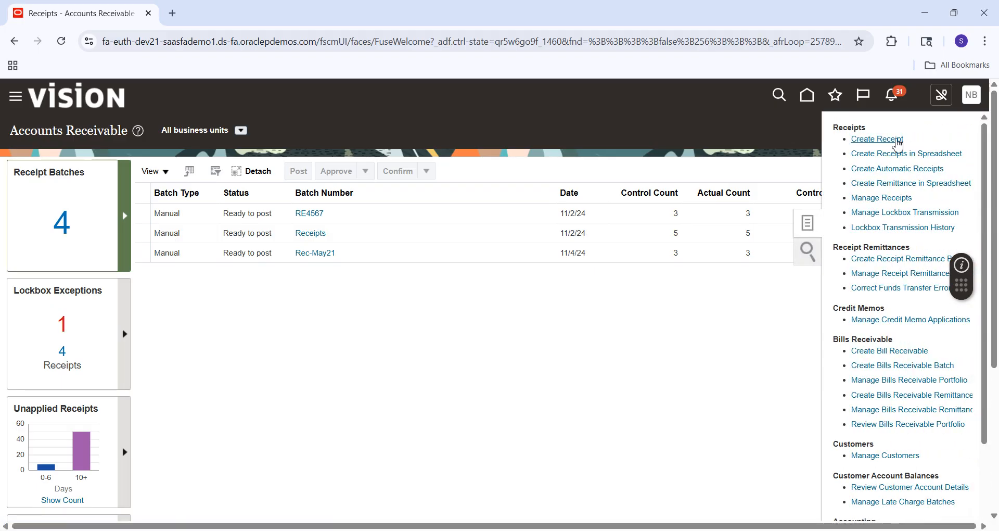
{"action": "left_click", "coordinate": [893, 140]}
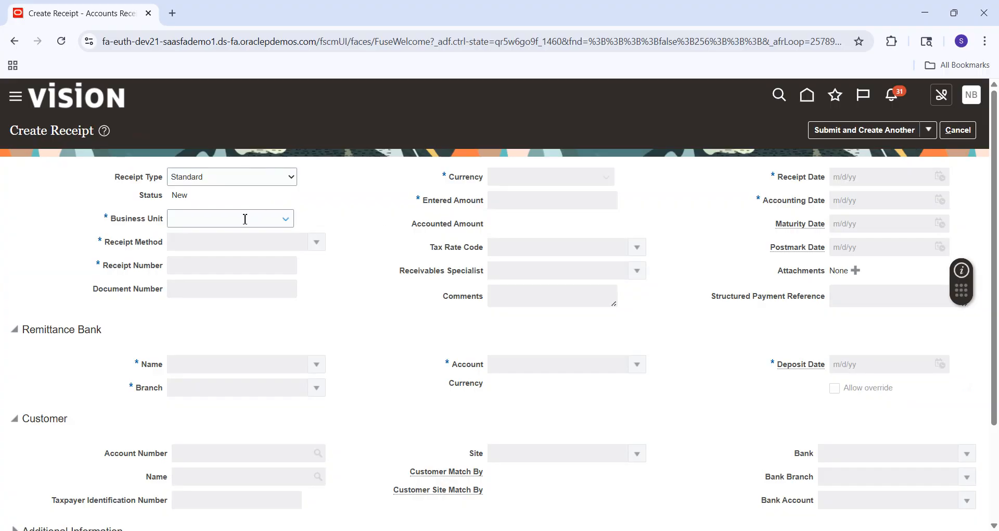
Enter receipt 3007 for 1,000 under UAE PS BU with the Check (Directly/No Remit) method
{"action": "left_click", "coordinate": [287, 220]}
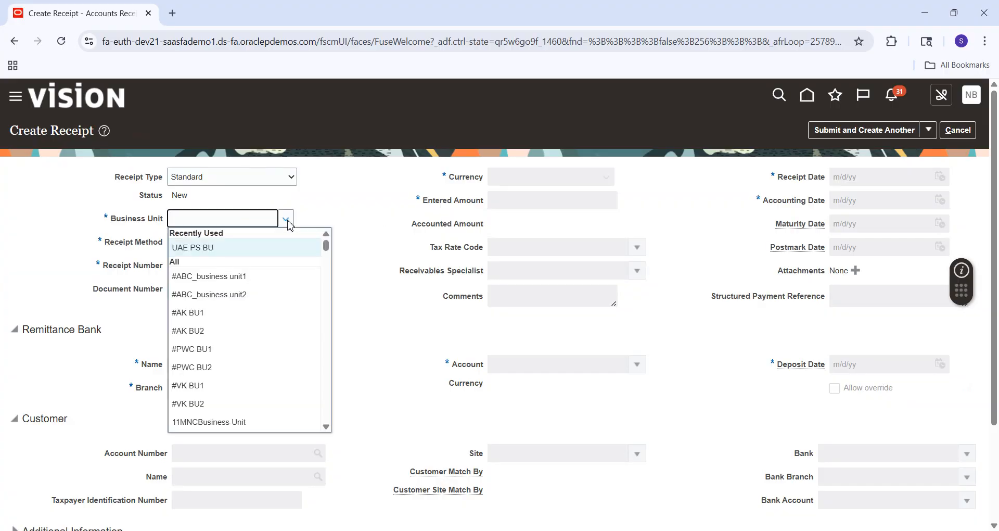
{"action": "left_click", "coordinate": [243, 247]}
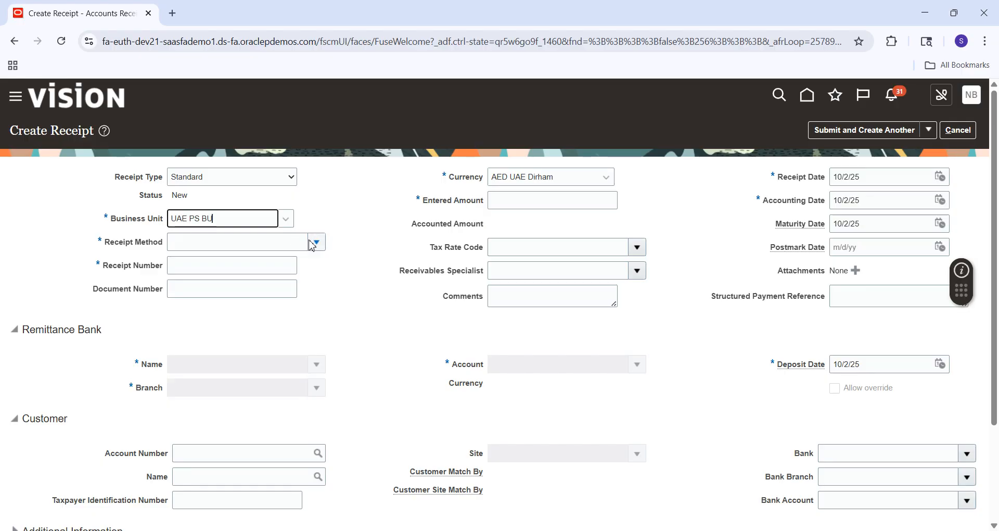
{"action": "left_click", "coordinate": [313, 244]}
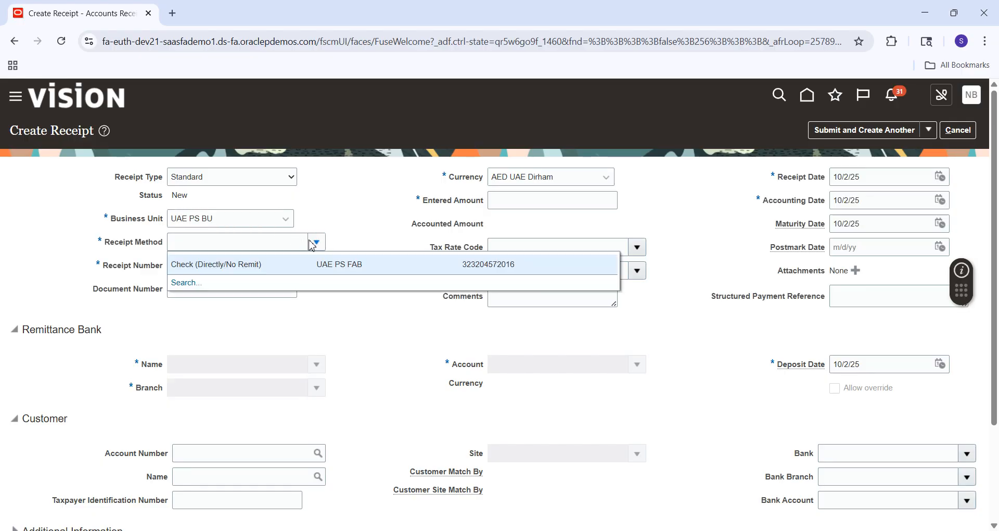
{"action": "left_click", "coordinate": [269, 264]}
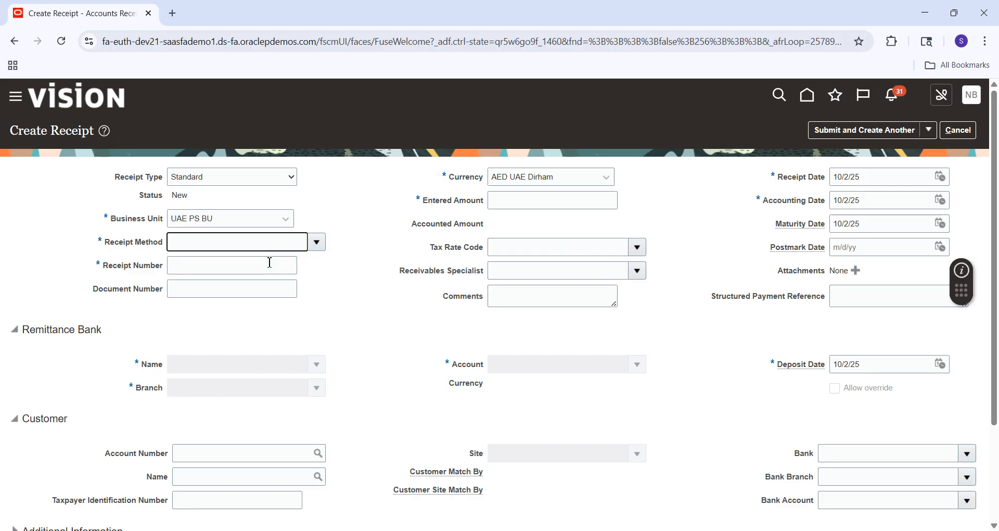
{"action": "left_click", "coordinate": [261, 272]}
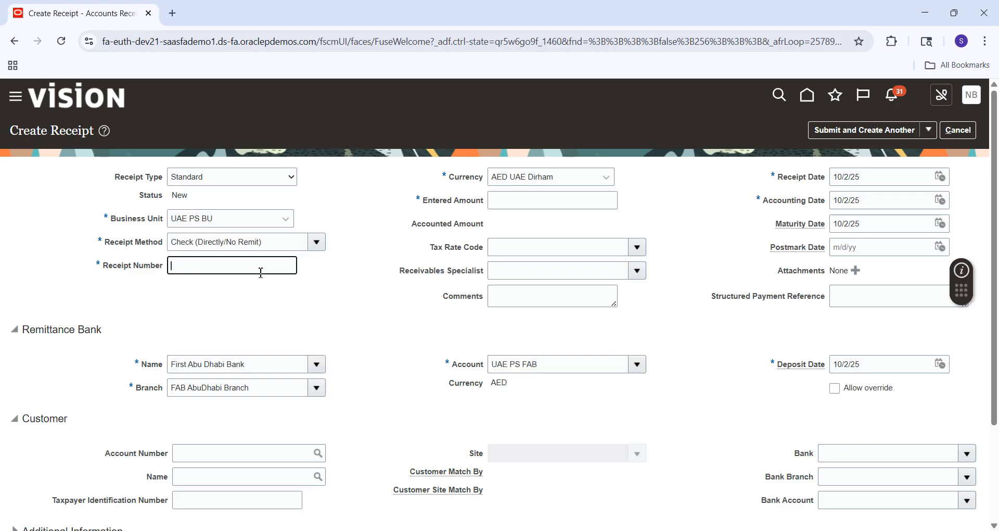
{"action": "type", "text": "3007"}
{"action": "key", "text": "Tab"}
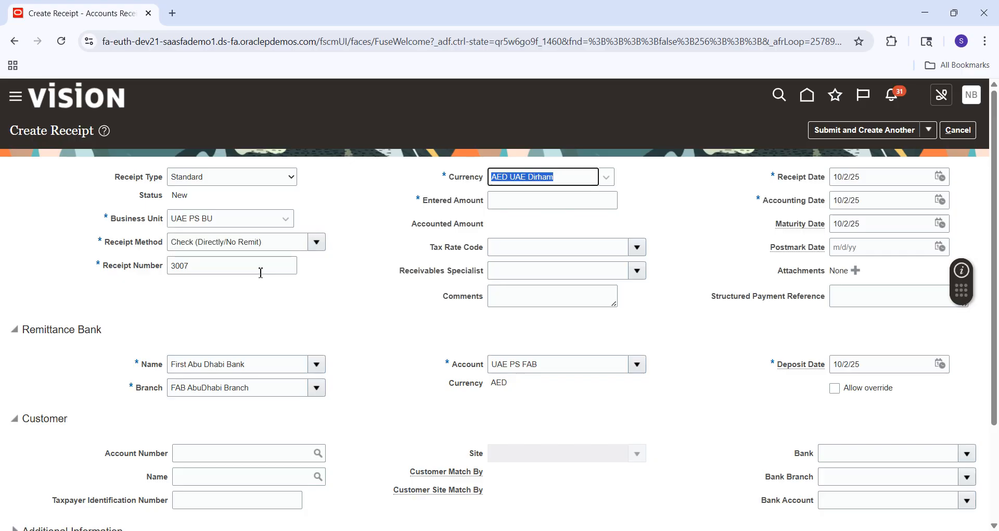
{"action": "left_click", "coordinate": [536, 200]}
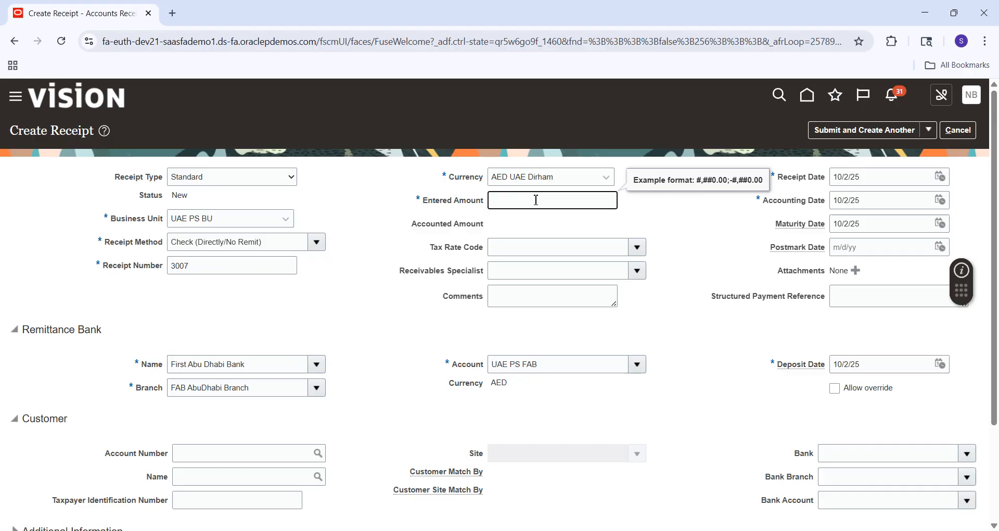
{"action": "type", "text": "1000"}
{"action": "key", "text": "Tab"}
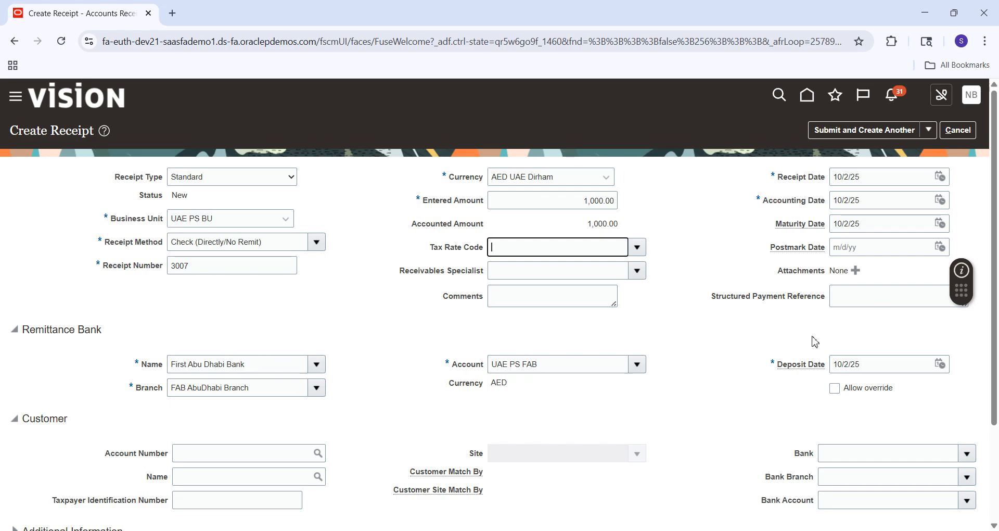
Submit receipt 3007 with no tax rate code and dismiss the creation message
{"action": "scroll", "coordinate": [677, 281], "scroll_direction": "down", "scroll_amount": 1}
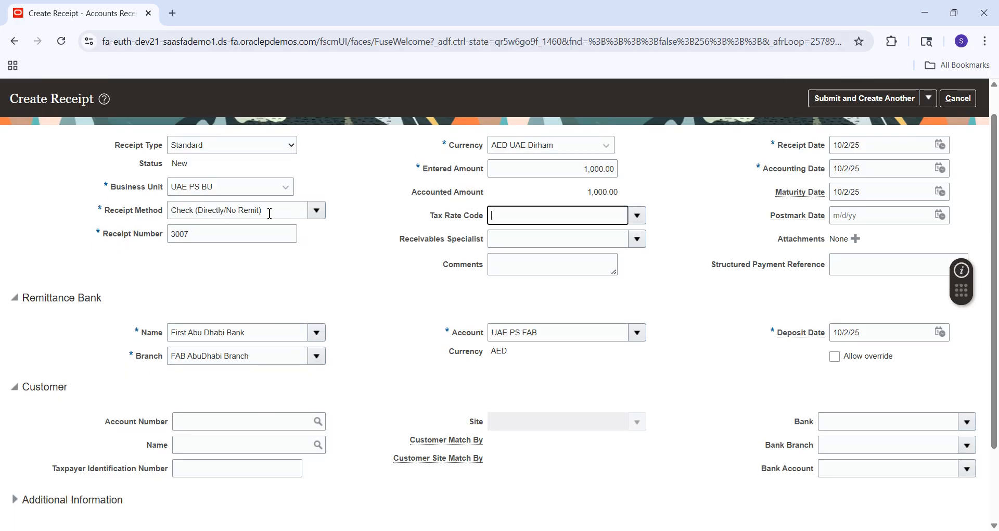
{"action": "left_click", "coordinate": [335, 390]}
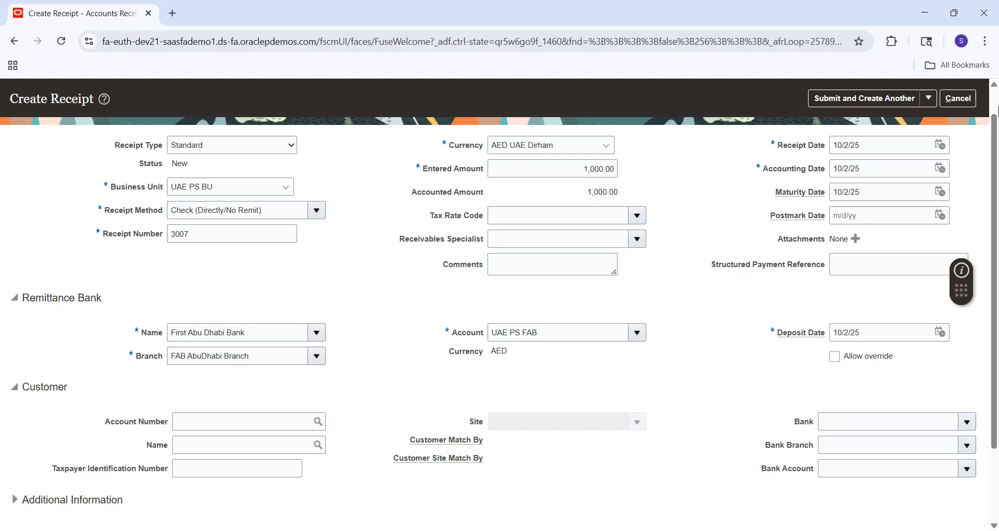
{"action": "left_click", "coordinate": [997, 103]}
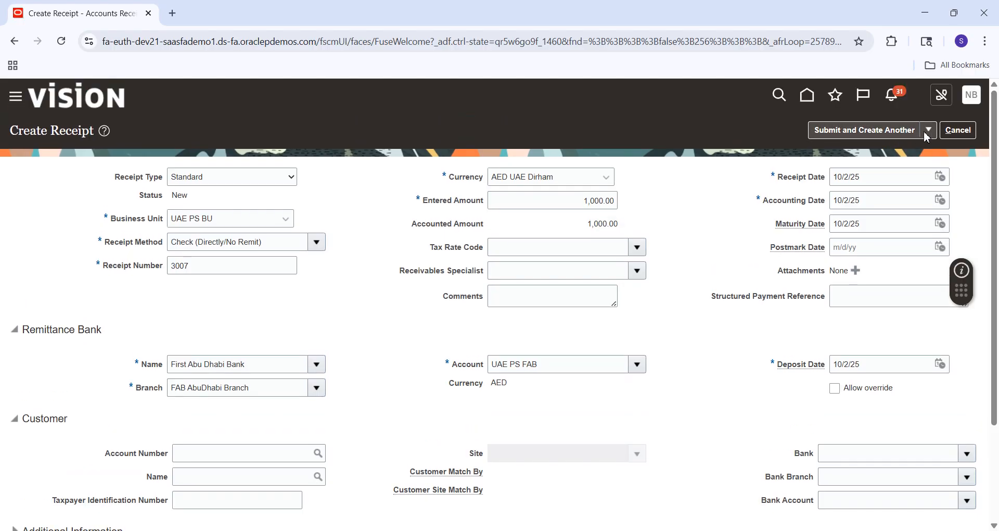
{"action": "left_click", "coordinate": [929, 131]}
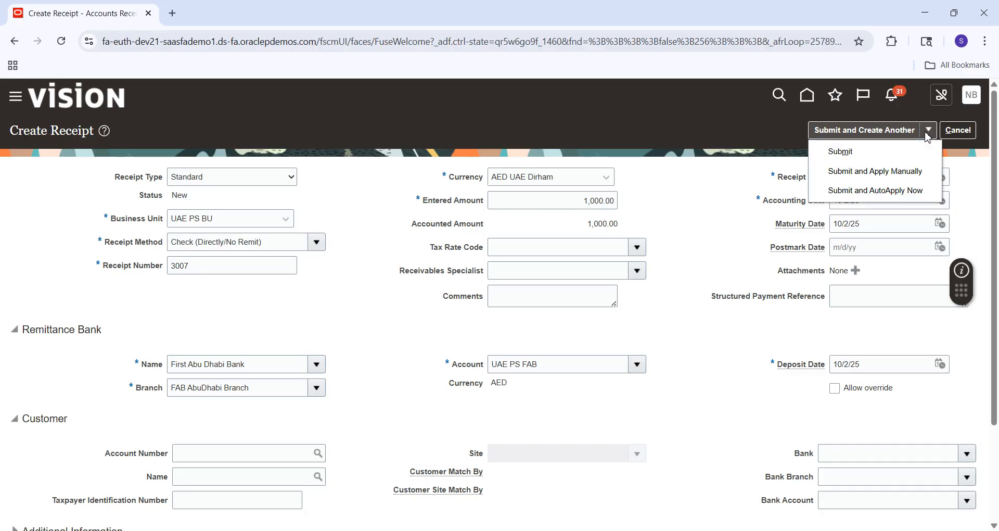
{"action": "left_click", "coordinate": [876, 155]}
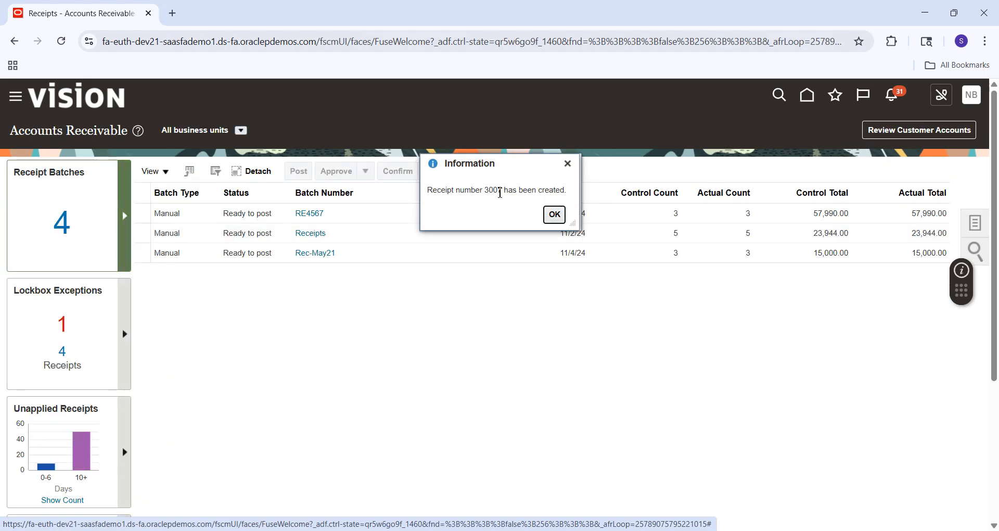
{"action": "double_click", "coordinate": [501, 192]}
{"action": "left_click", "coordinate": [554, 214]}
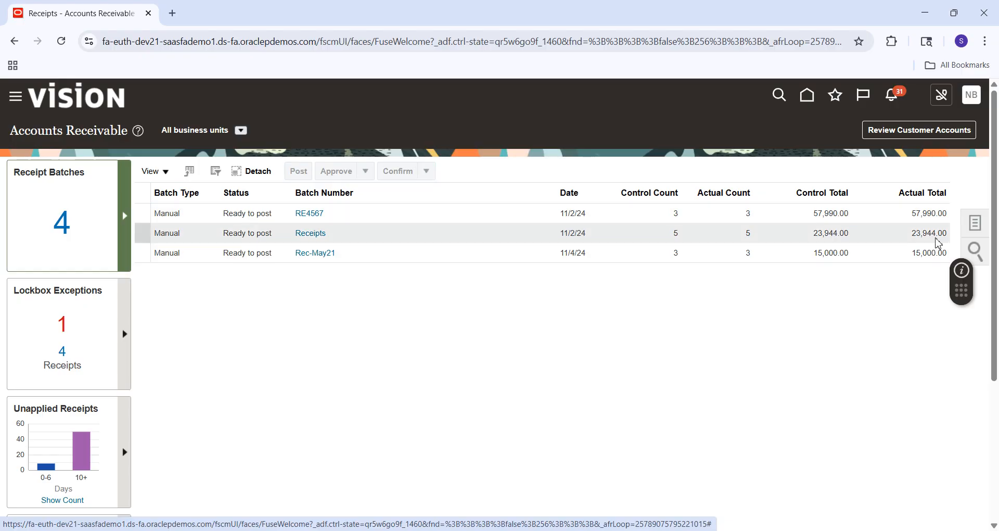
{"action": "left_click", "coordinate": [985, 227]}
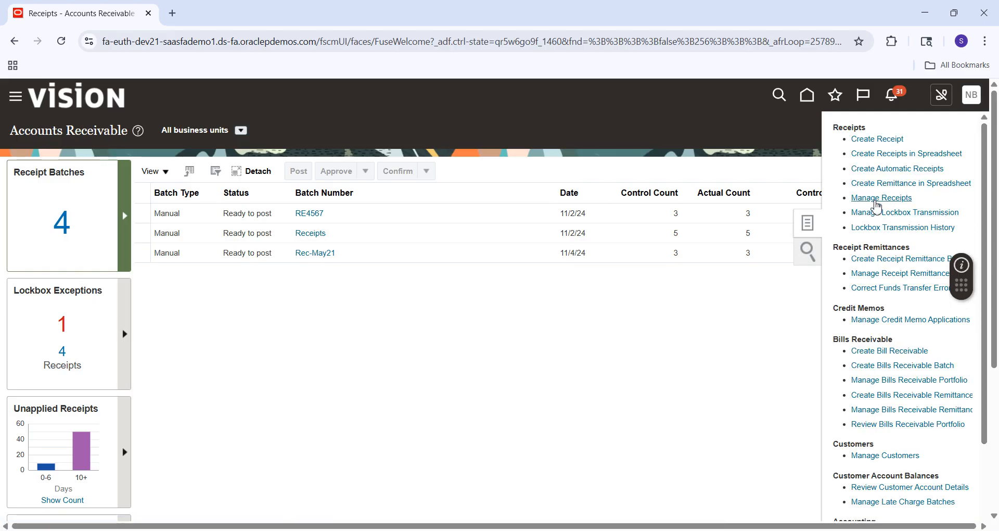
Search Manage Receipts for 3007, showing it Cleared with 1,000.00 AED unapplied
{"action": "left_click", "coordinate": [876, 202]}
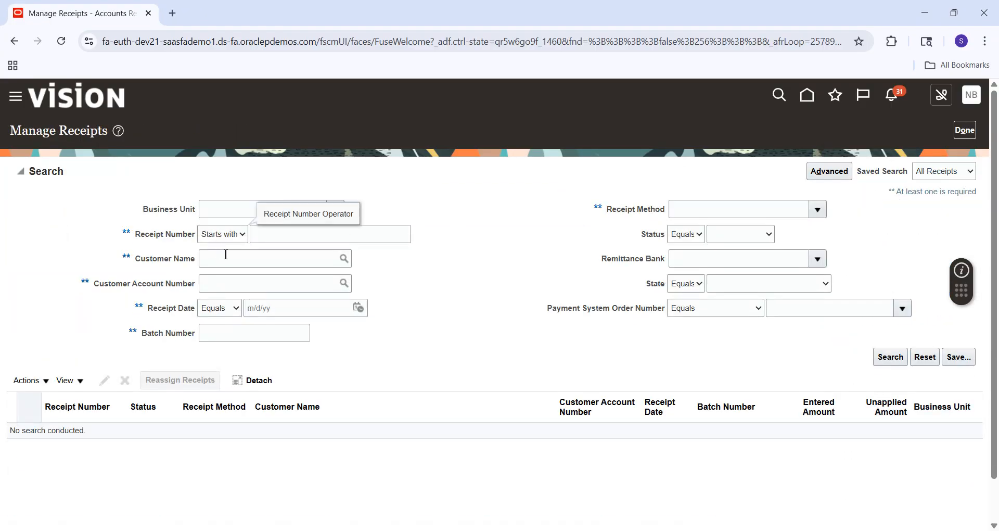
{"action": "left_click", "coordinate": [291, 233]}
{"action": "type", "text": "3007"}
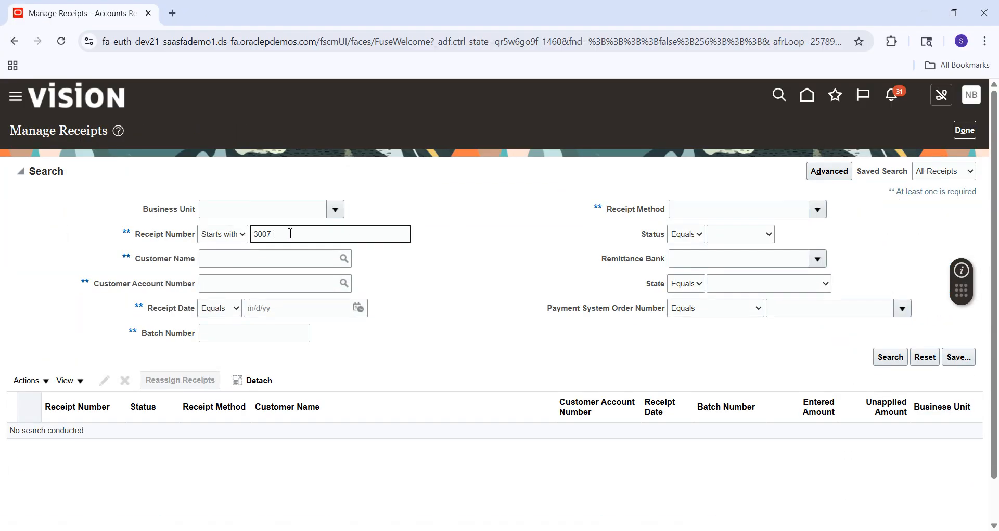
{"action": "left_click", "coordinate": [886, 358]}
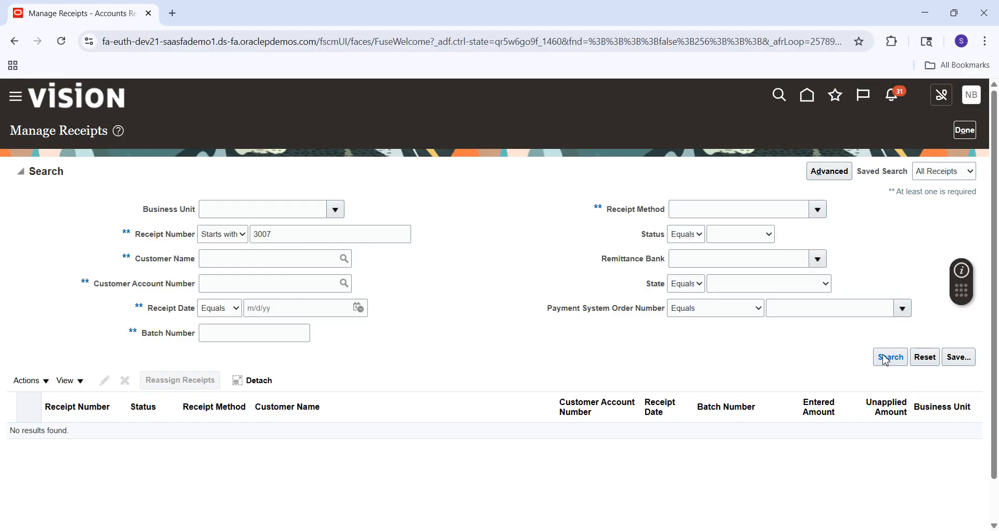
{"action": "left_click", "coordinate": [301, 240]}
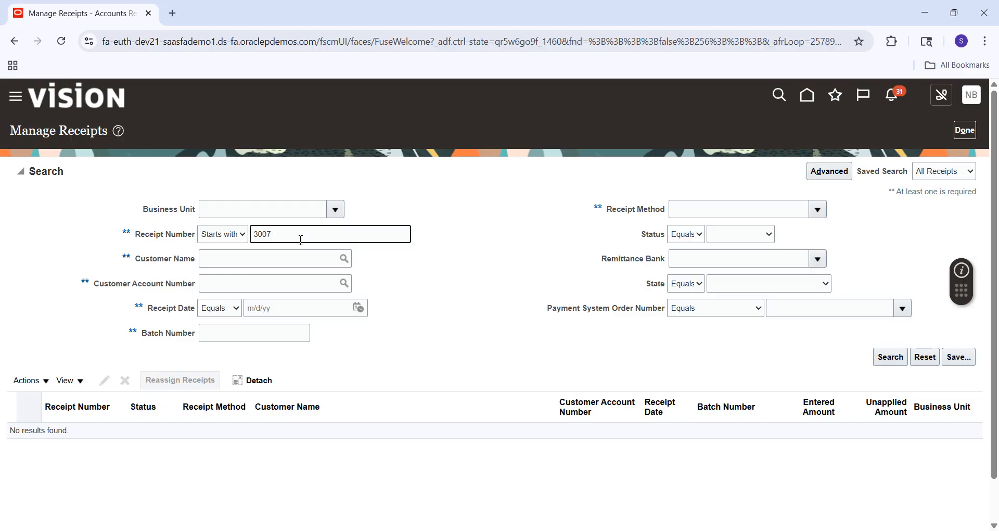
{"action": "left_click", "coordinate": [885, 358]}
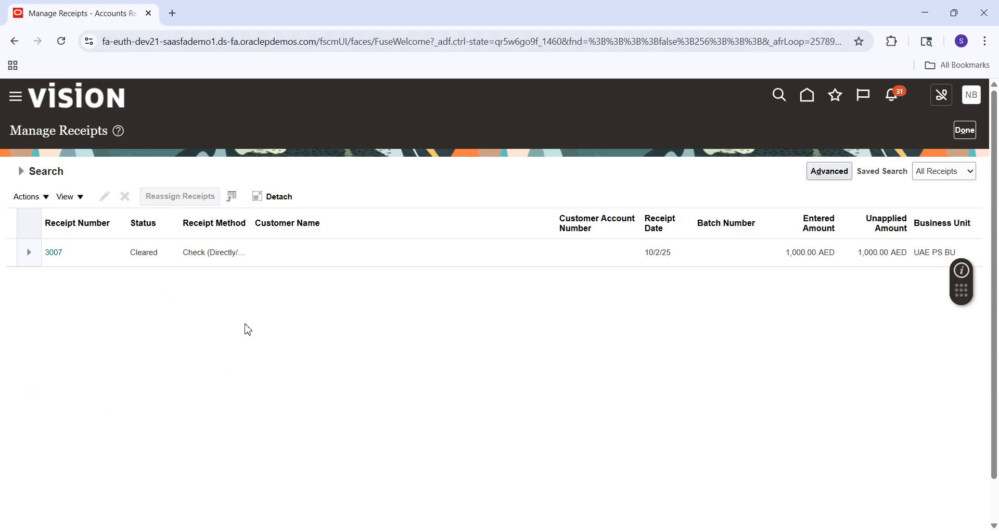
Open receipt 3007, run Create Accounting, and view the resulting accounting lines
{"action": "left_click", "coordinate": [54, 253]}
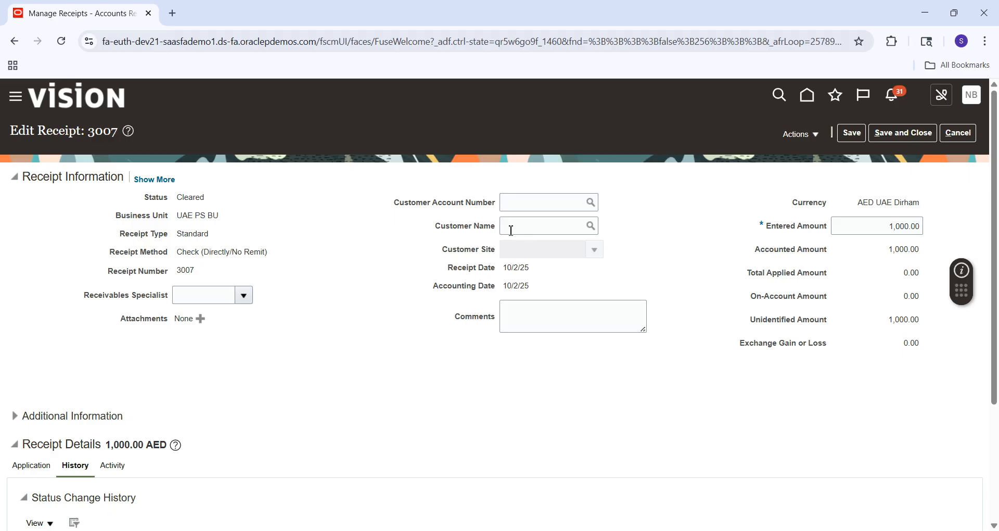
{"action": "left_click", "coordinate": [818, 135]}
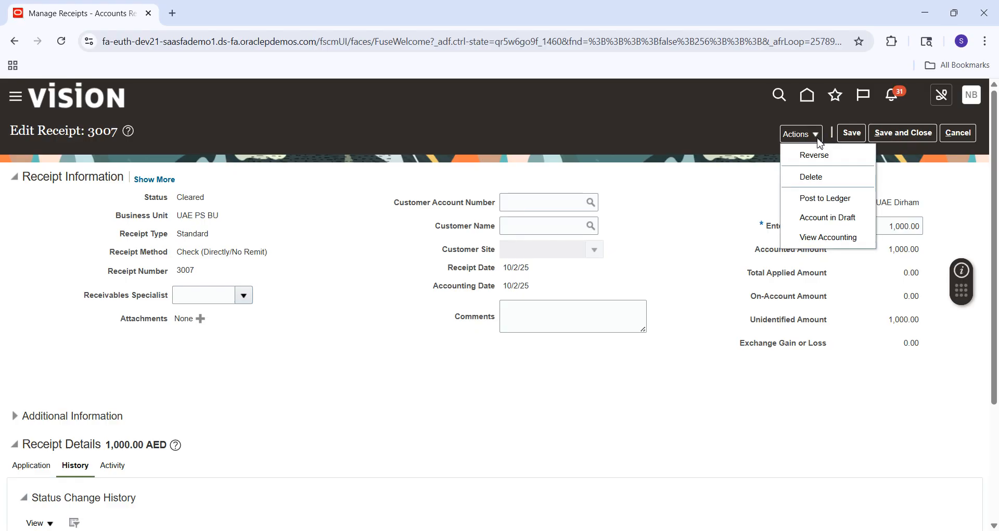
{"action": "left_click", "coordinate": [827, 223]}
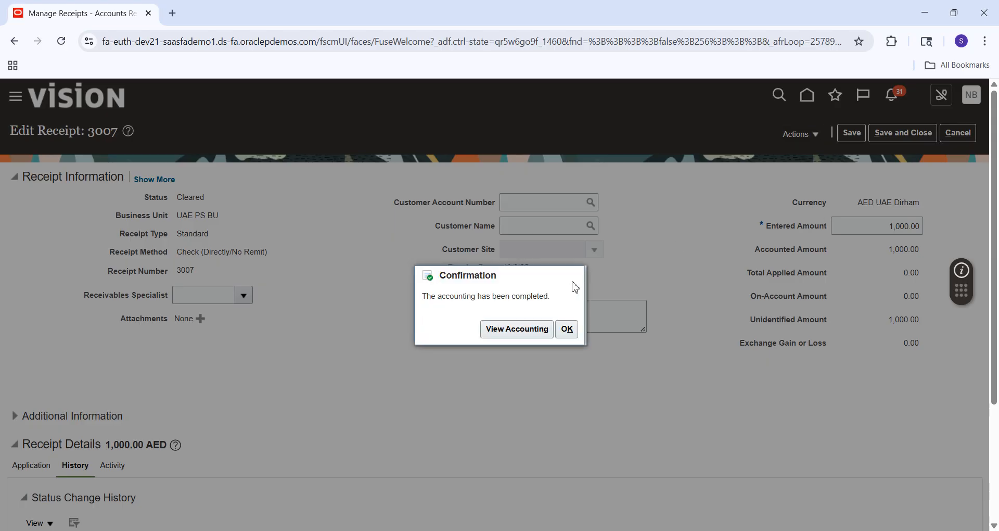
{"action": "left_click", "coordinate": [523, 336]}
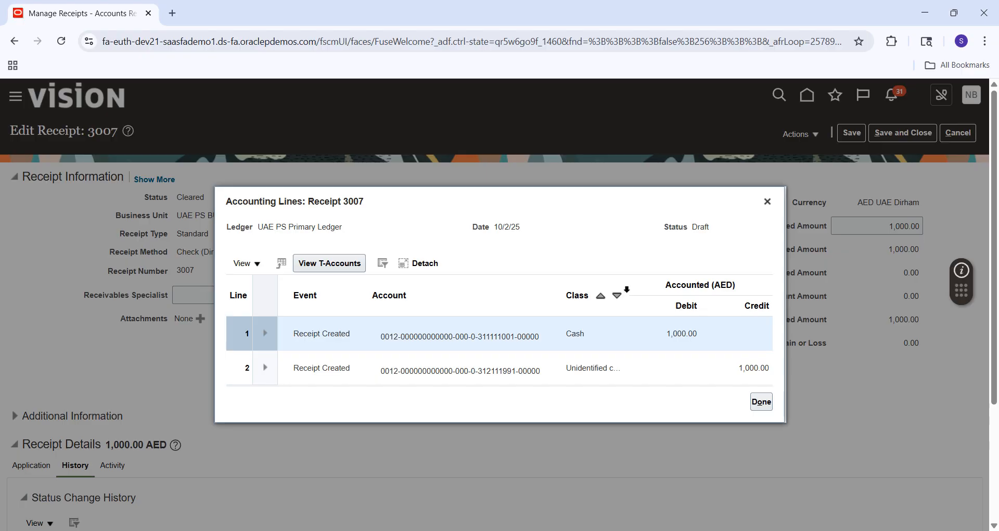
Widen the Class column to read the Cash and Unidentified lines, then bring up the Excel notes
{"action": "left_click_drag", "start_coordinate": [631, 289], "coordinate": [666, 294]}
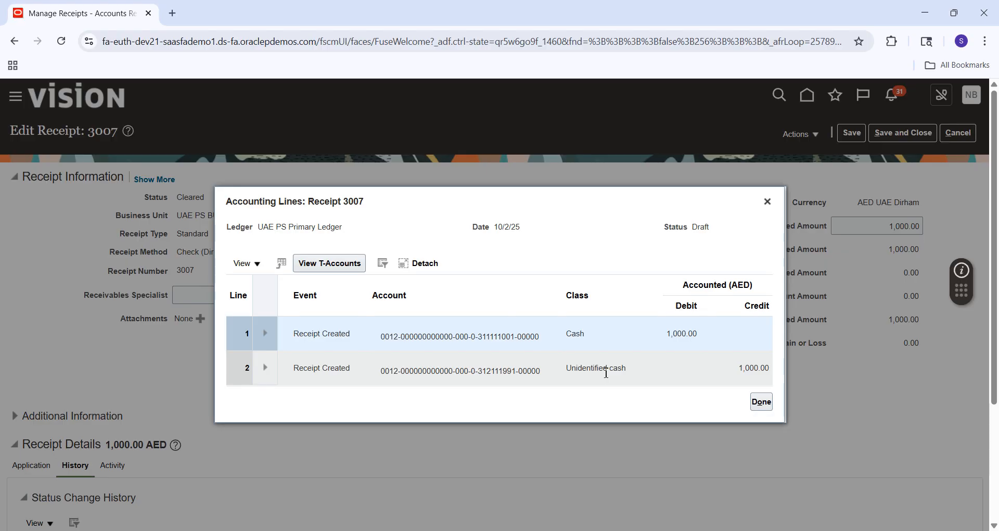
{"action": "left_click", "coordinate": [687, 500]}
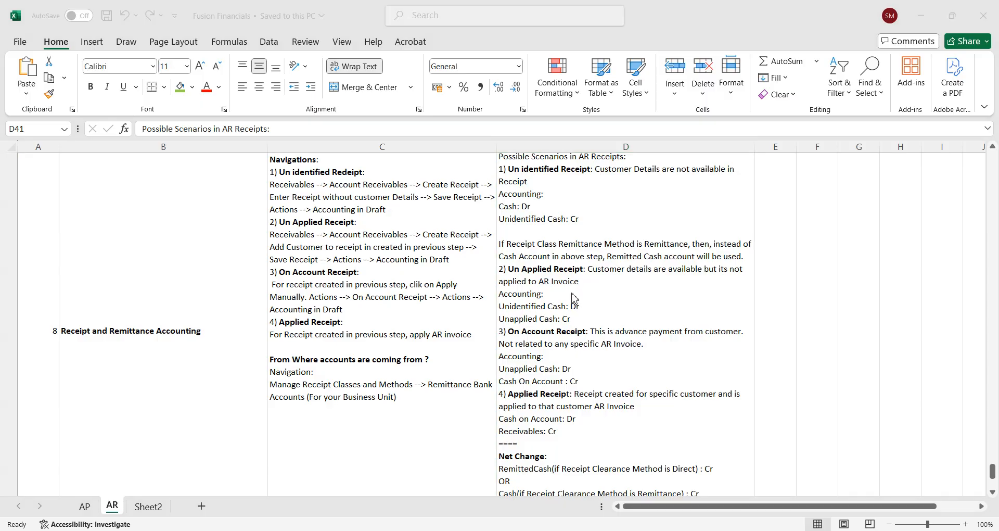
Read the AR receipt scenarios in column D, then return to the receipt's accounting lines
{"action": "key", "text": "alt+Tab"}
Assign customer Q Tech International to receipt 3007 via the Customer Account Number search
{"action": "left_click", "coordinate": [764, 402]}
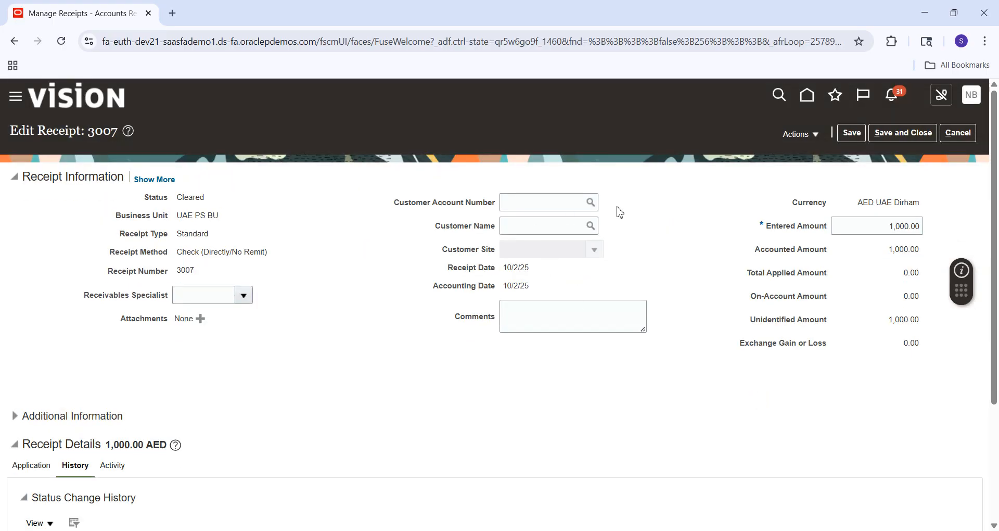
{"action": "left_click", "coordinate": [591, 207]}
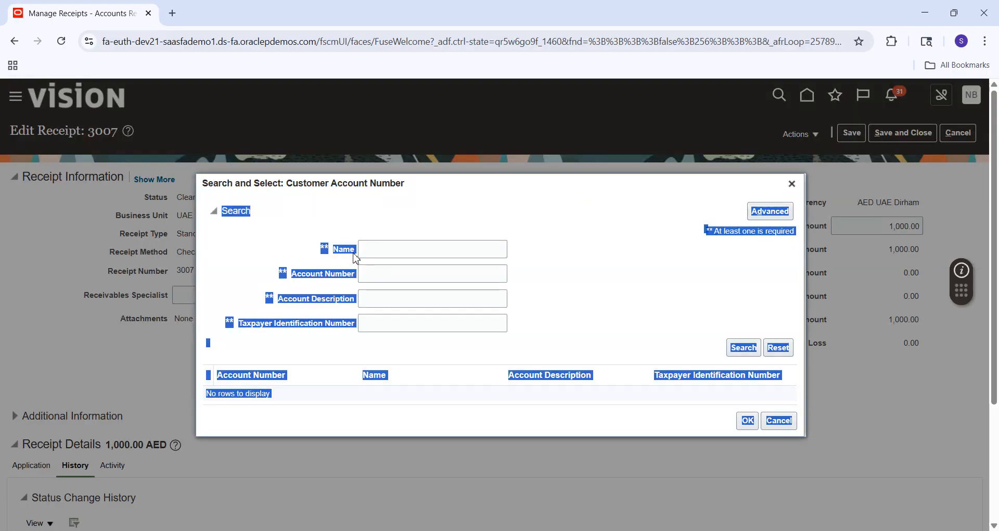
{"action": "left_click", "coordinate": [393, 250]}
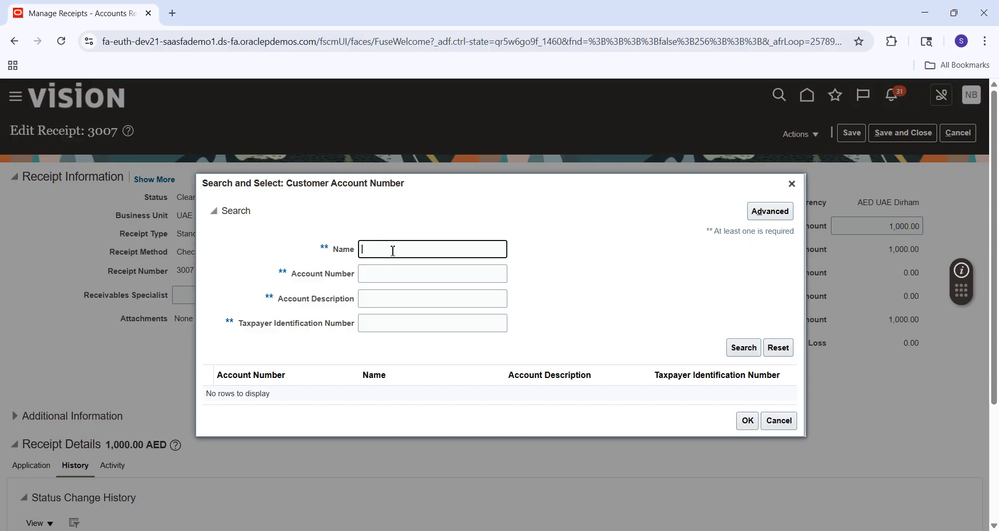
{"action": "type", "text": "Q Tech"}
{"action": "key", "text": "Return"}
{"action": "left_click", "coordinate": [400, 400]}
{"action": "left_click", "coordinate": [746, 423]}
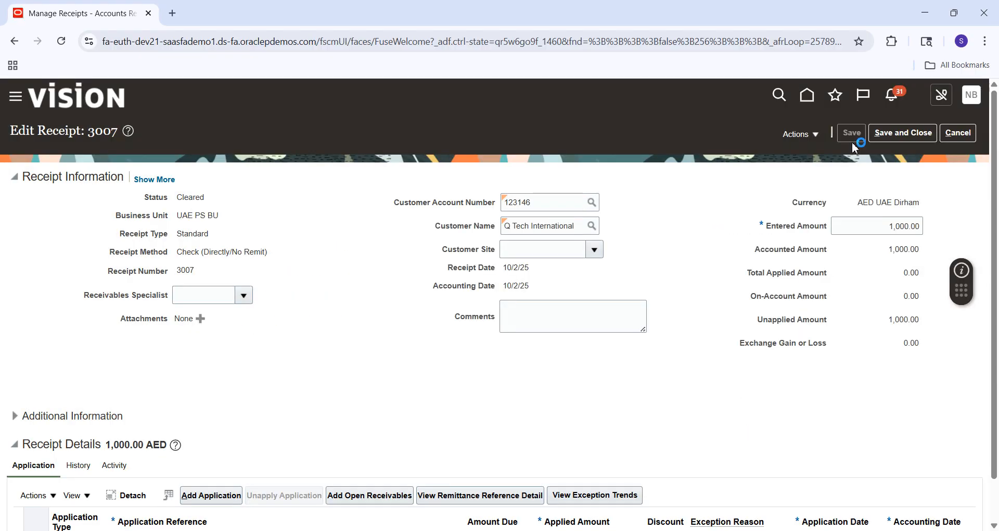
{"action": "left_click", "coordinate": [819, 139]}
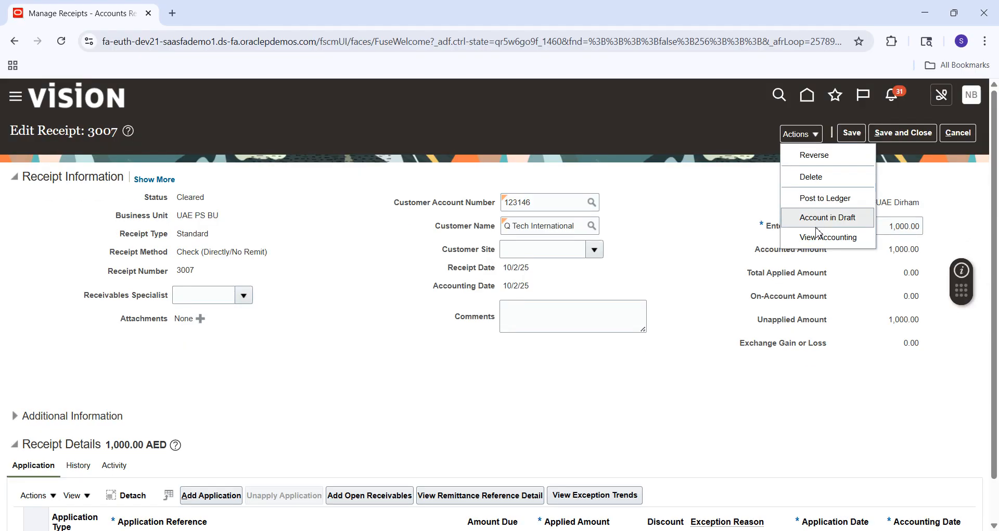
Account receipt 3007 in draft and view the Unidentified-to-Unapplied cash lines of 1,000.00
{"action": "left_click", "coordinate": [831, 218]}
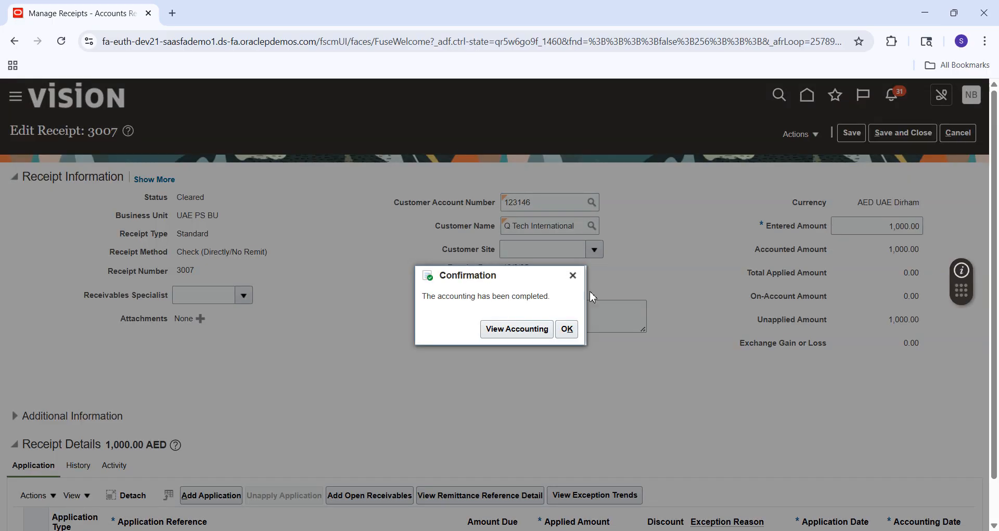
{"action": "left_click", "coordinate": [511, 341]}
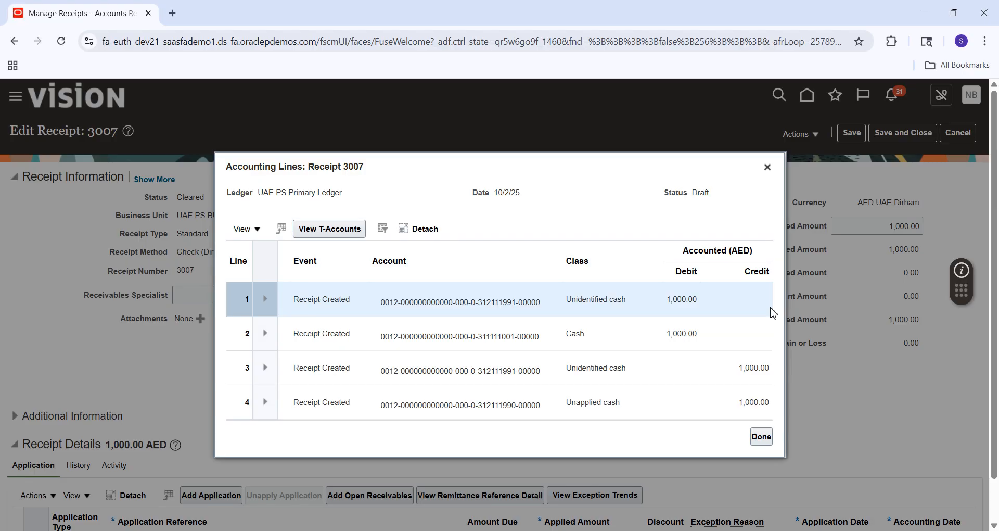
{"action": "key", "text": "alt+Tab"}
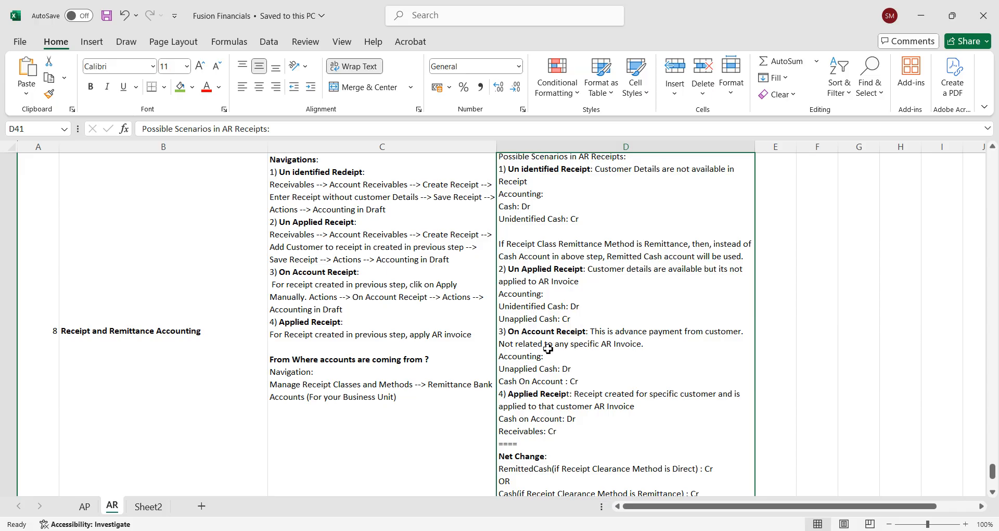
{"action": "key", "text": "alt+Tab"}
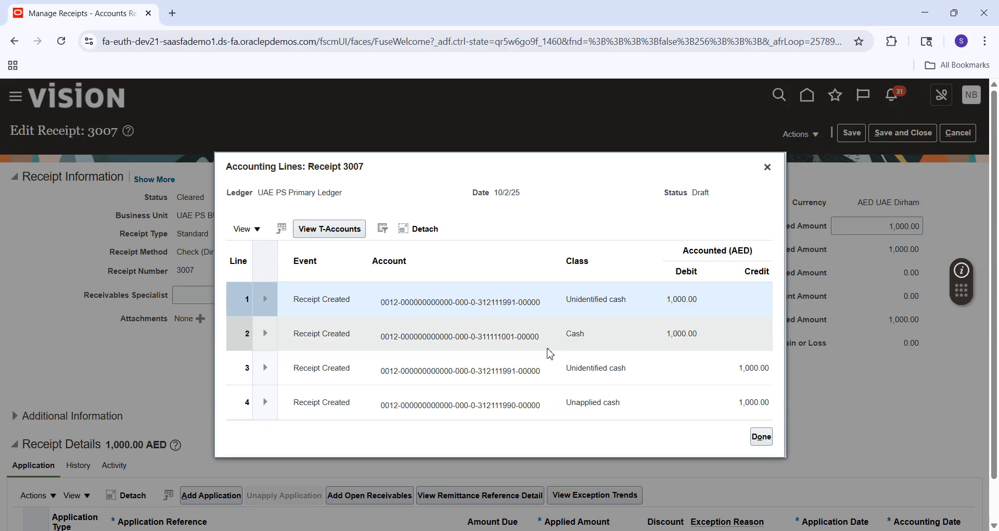
Close the accounting lines and return to receipt 3007's edit page
{"action": "left_click", "coordinate": [764, 438]}
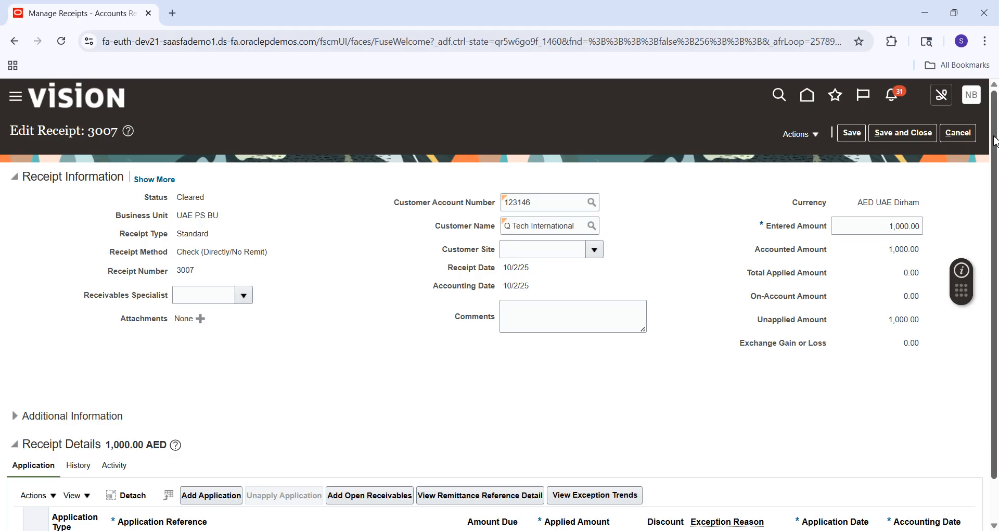
{"action": "left_click_drag", "start_coordinate": [996, 140], "coordinate": [998, 205]}
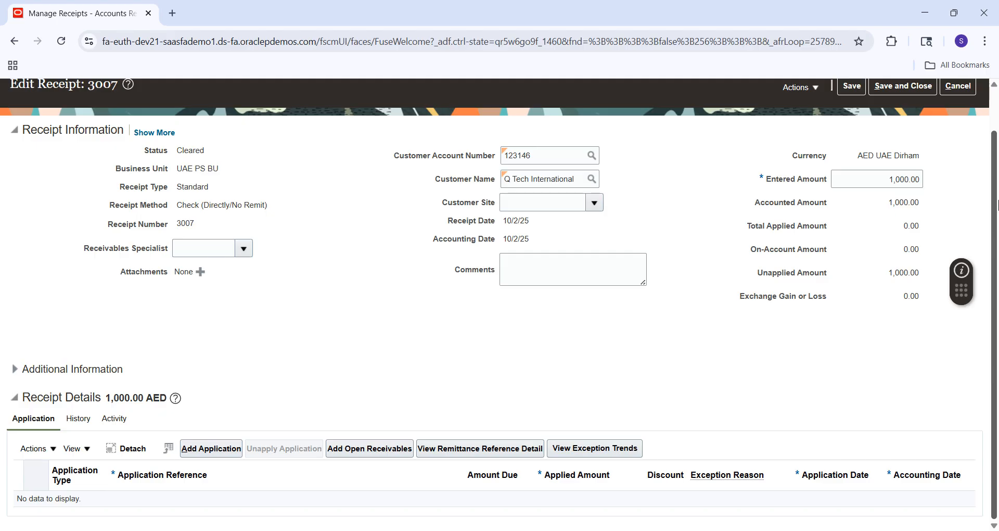
{"action": "left_click", "coordinate": [819, 91]}
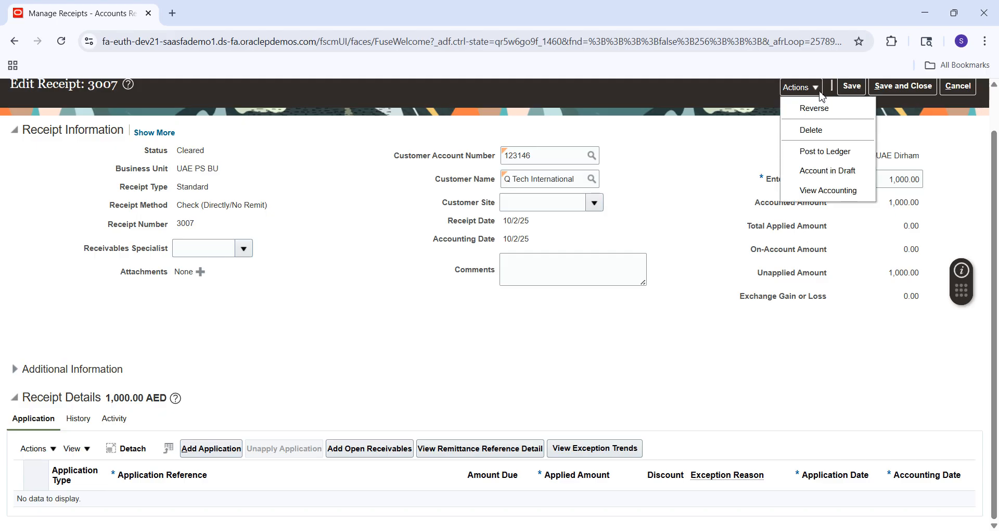
{"action": "left_click", "coordinate": [749, 123]}
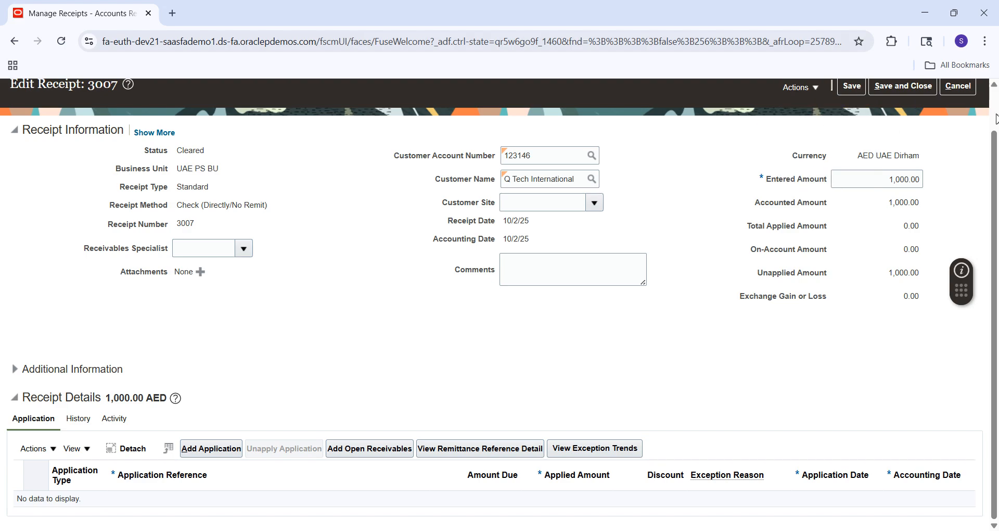
{"action": "scroll", "coordinate": [998, 123], "scroll_direction": "up", "scroll_amount": 2}
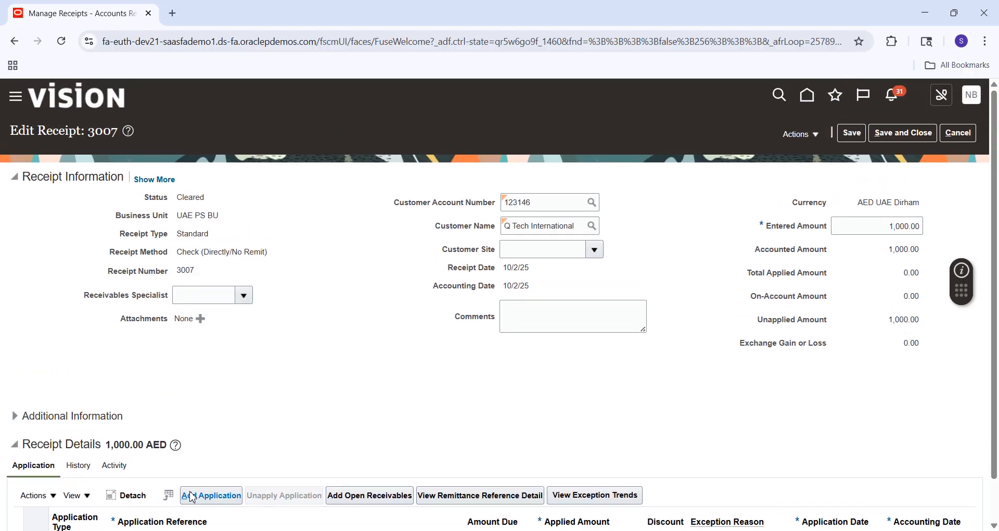
Add an application line with accounting date 10/2/25, then remove the blank transaction line
{"action": "left_click", "coordinate": [216, 498]}
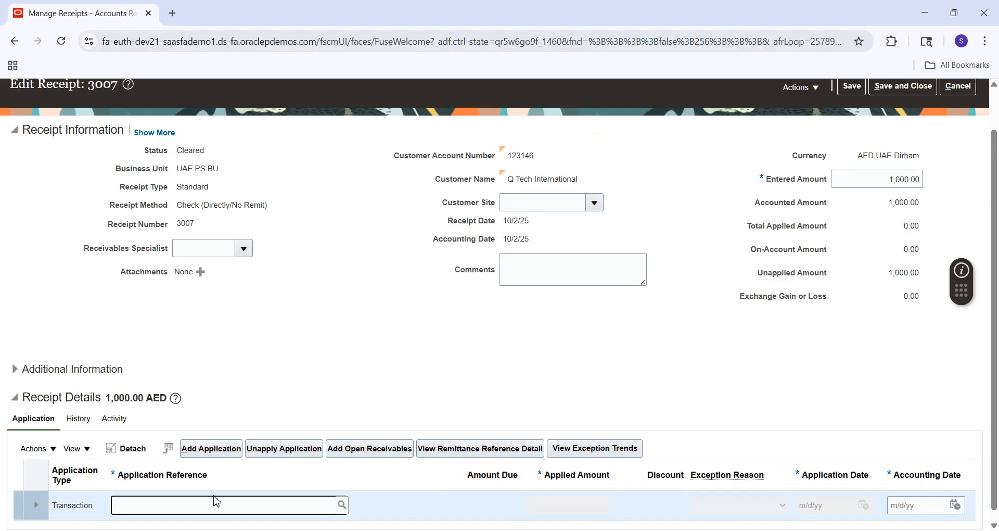
{"action": "left_click", "coordinate": [53, 451]}
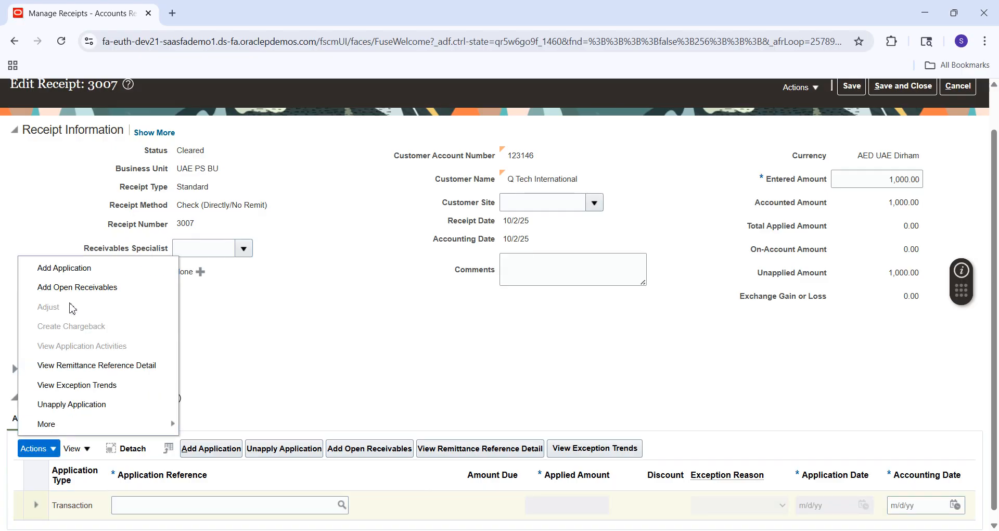
{"action": "mouse_move", "coordinate": [103, 428]}
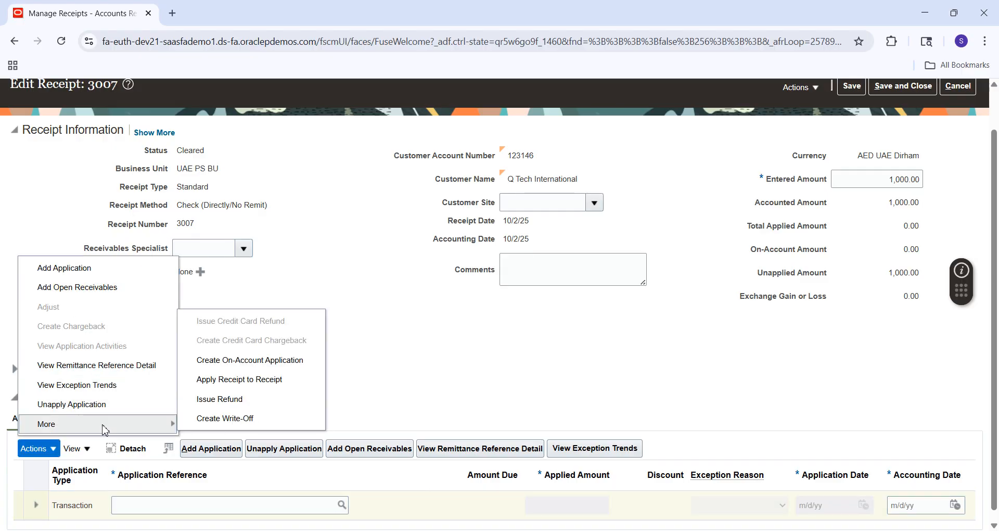
{"action": "left_click", "coordinate": [242, 361]}
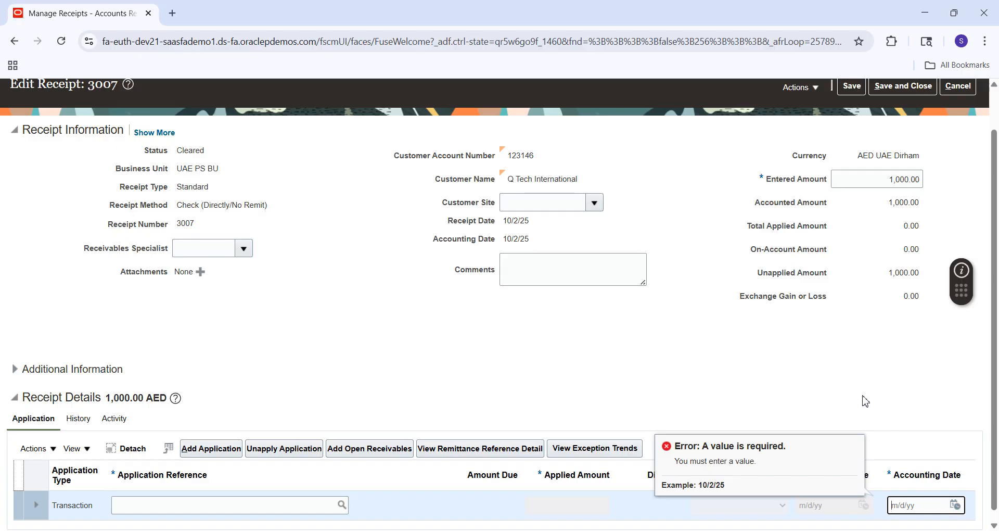
{"action": "left_click", "coordinate": [308, 514]}
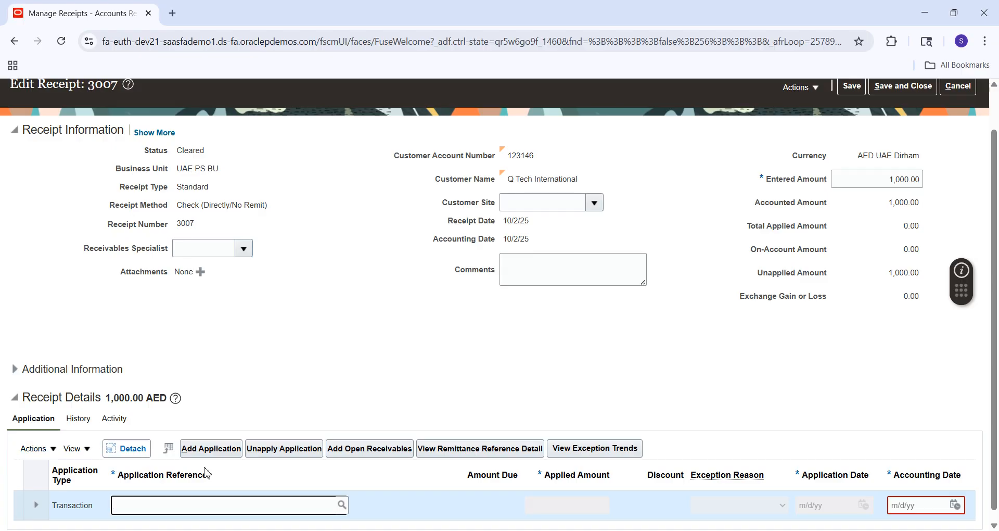
{"action": "left_click", "coordinate": [956, 505]}
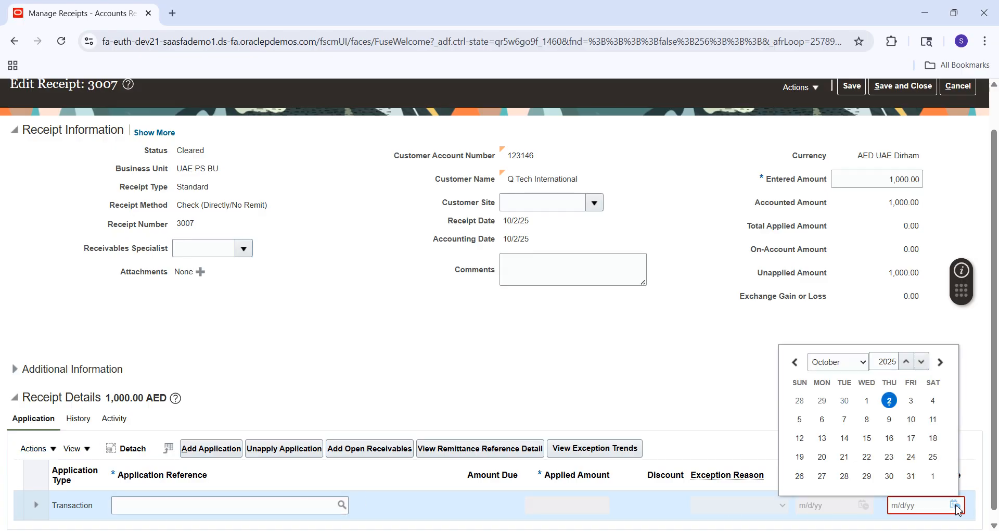
{"action": "left_click", "coordinate": [889, 400]}
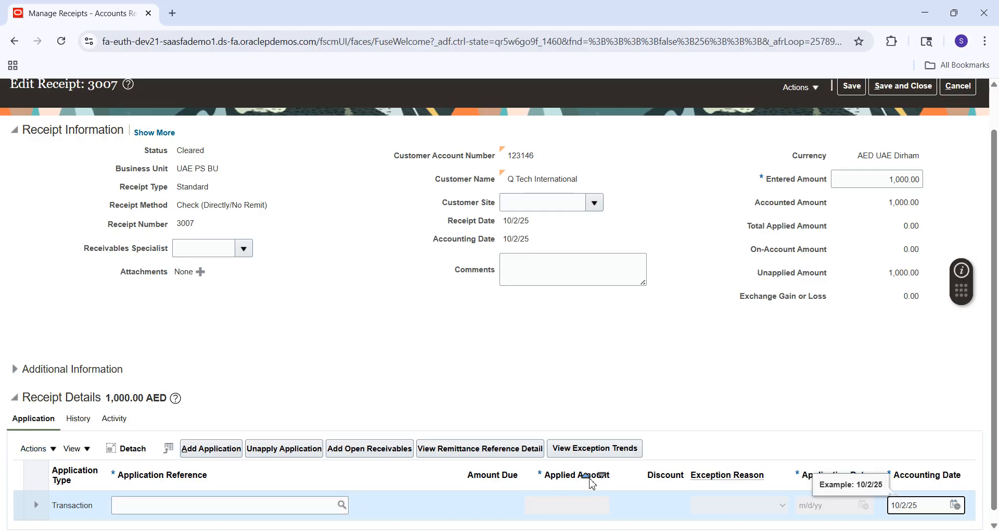
{"action": "left_click", "coordinate": [235, 505]}
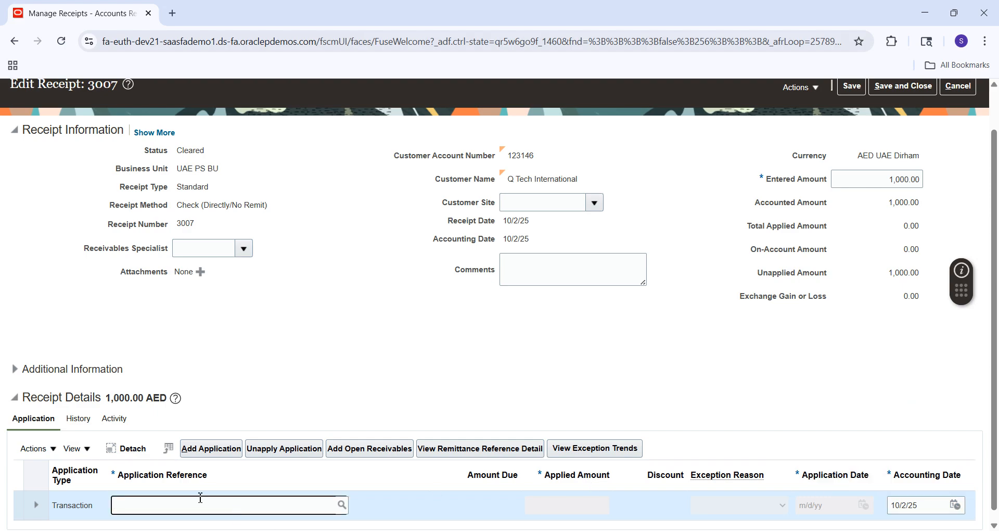
{"action": "left_click", "coordinate": [304, 458]}
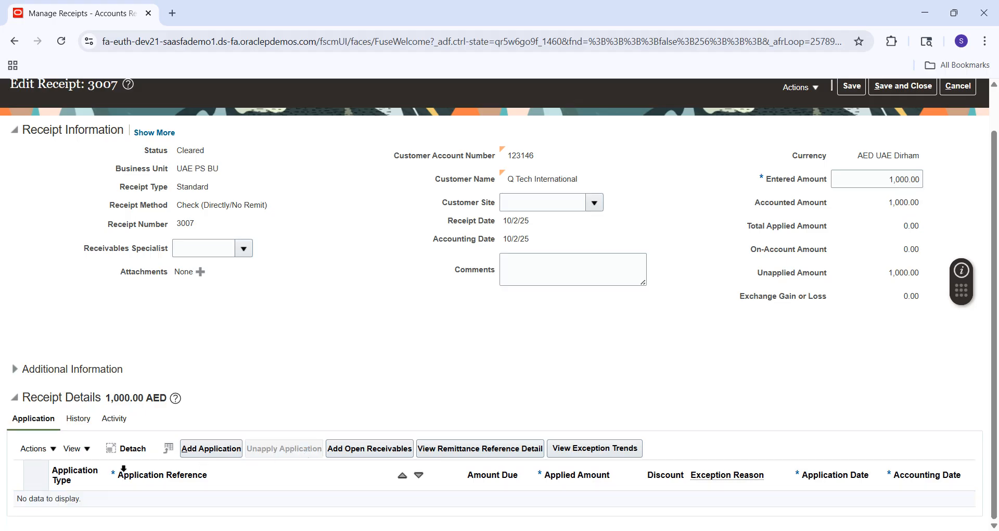
Start a Create On-Account Application for receipt 3007 from the application actions
{"action": "left_click", "coordinate": [51, 452]}
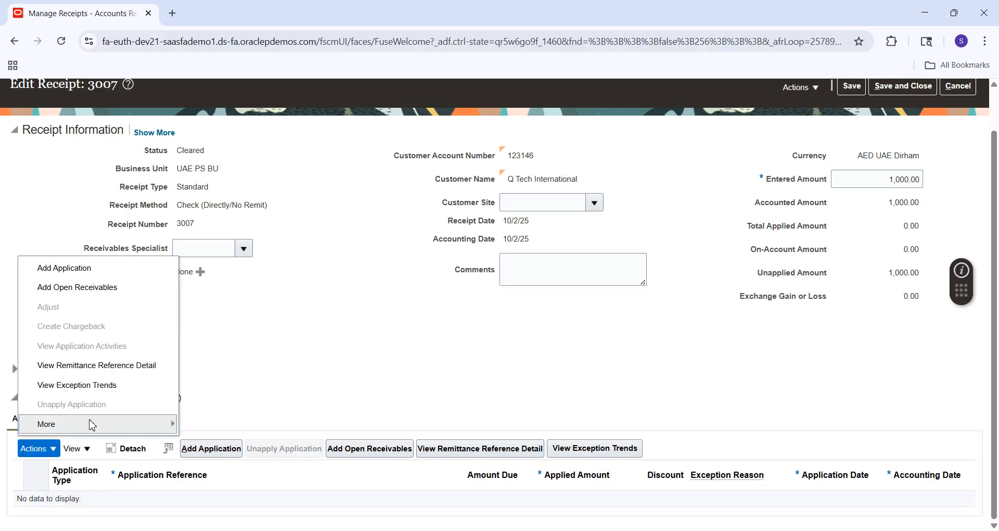
{"action": "mouse_move", "coordinate": [92, 423]}
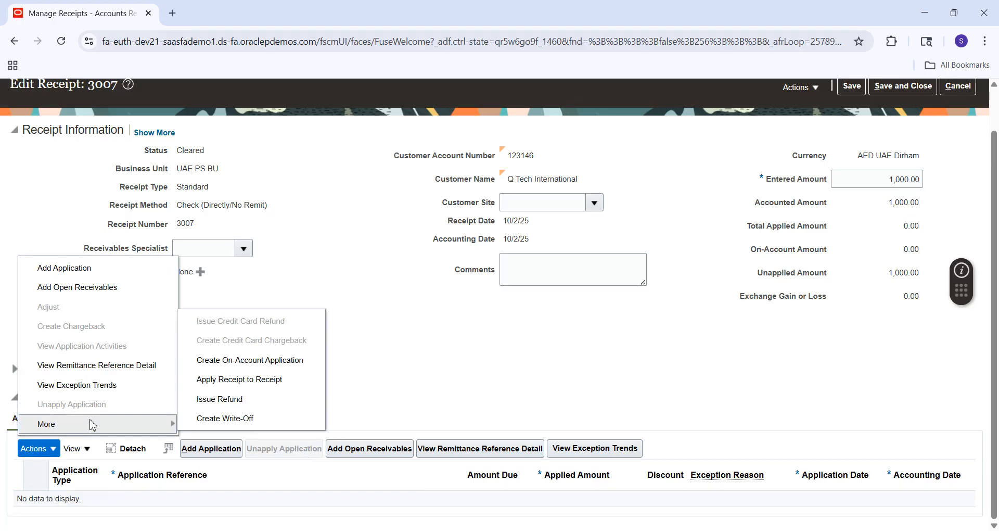
{"action": "left_click", "coordinate": [230, 361]}
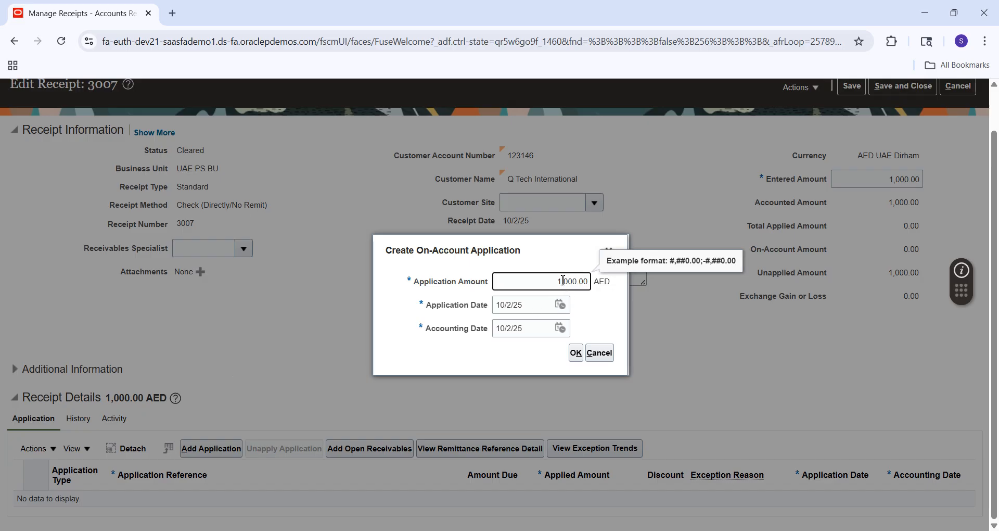
Confirm the 1,000.00 AED on-account application and return to the top of the page
{"action": "left_click", "coordinate": [576, 354]}
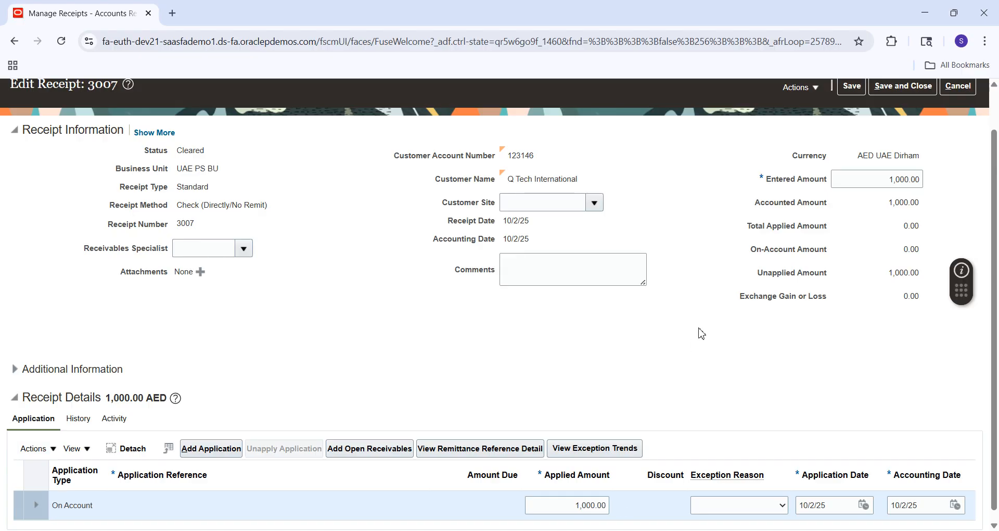
{"action": "left_click", "coordinate": [998, 102]}
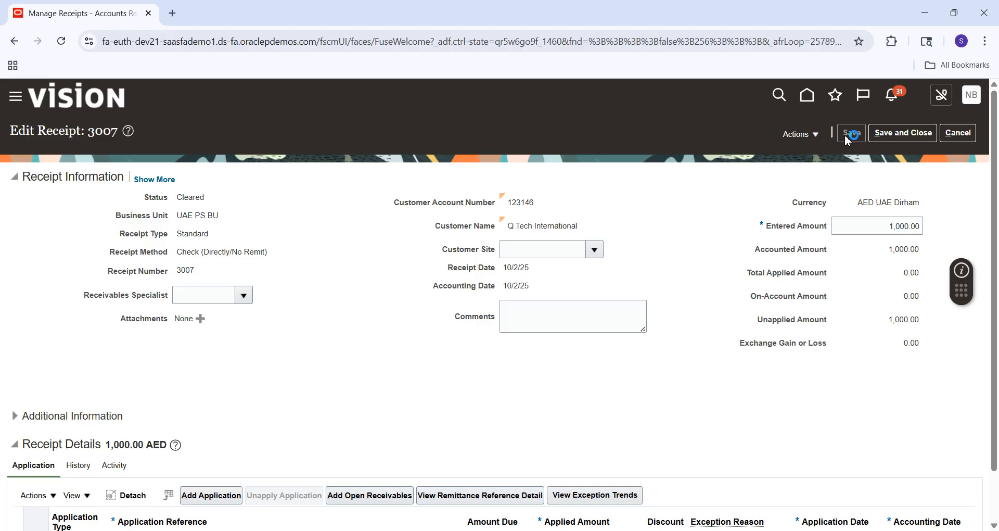
Run Account in Draft on receipt 3007 and view its five lines, including the 1,000.00 AED Cash on account credit
{"action": "left_click", "coordinate": [812, 134]}
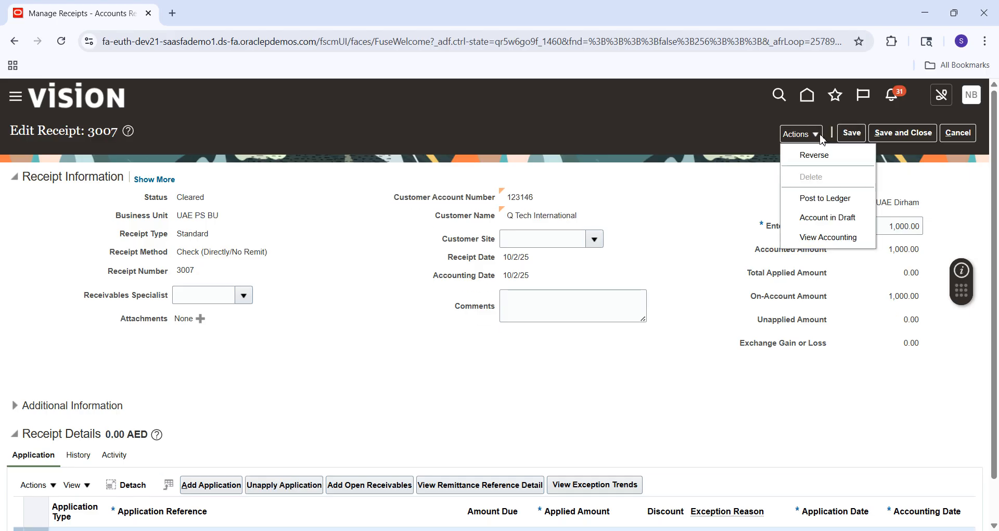
{"action": "left_click", "coordinate": [817, 227]}
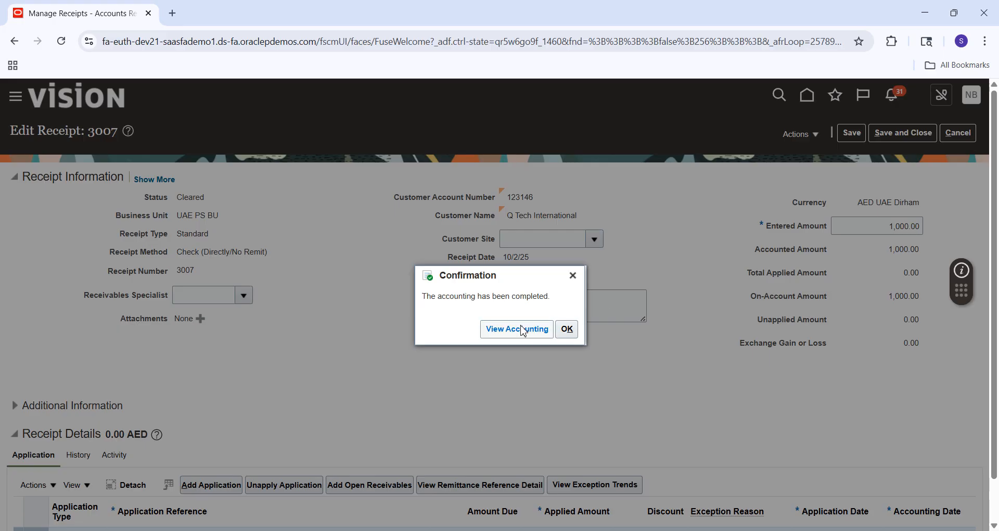
{"action": "left_click", "coordinate": [524, 331]}
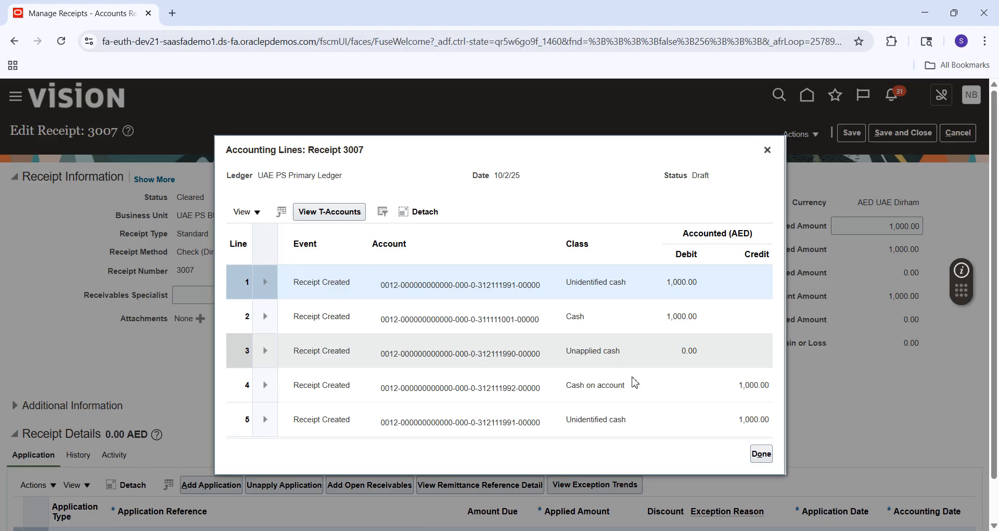
Switch to the Excel AR notes showing the On Account Receipt entry: Unapplied Cash Dr, Cash On Account Cr
{"action": "key", "text": "alt+Tab"}
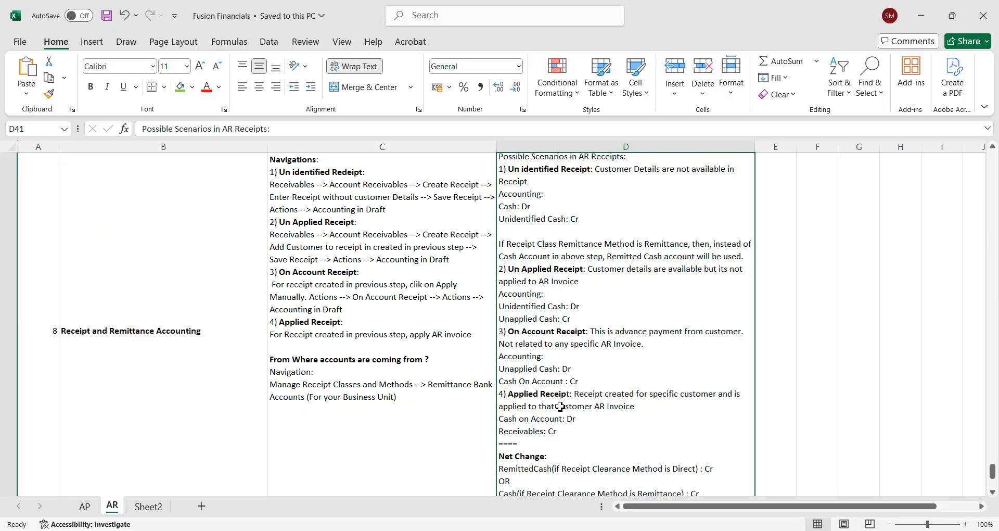
Unapply the 1,000.00 AED on-account application with the default date and add a blank application line
{"action": "key", "text": "alt+Tab"}
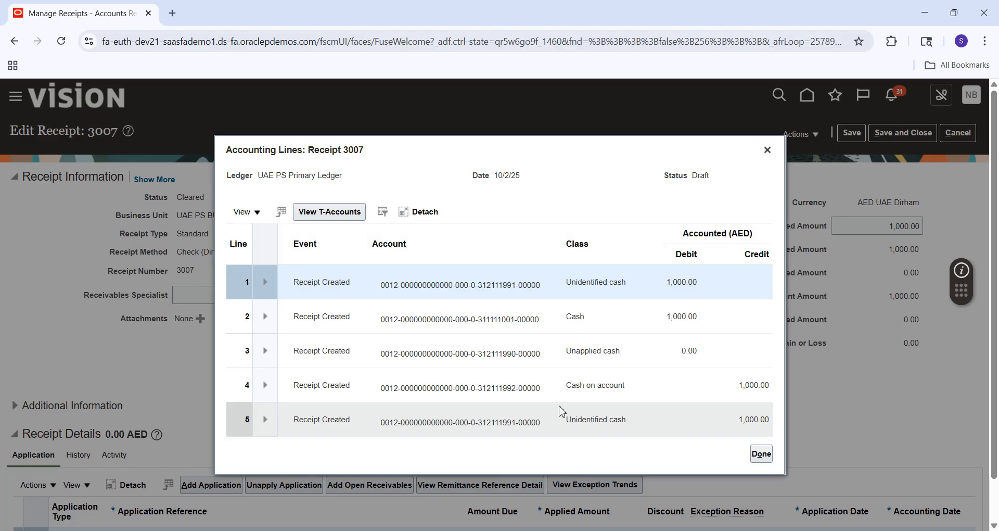
{"action": "left_click", "coordinate": [760, 457]}
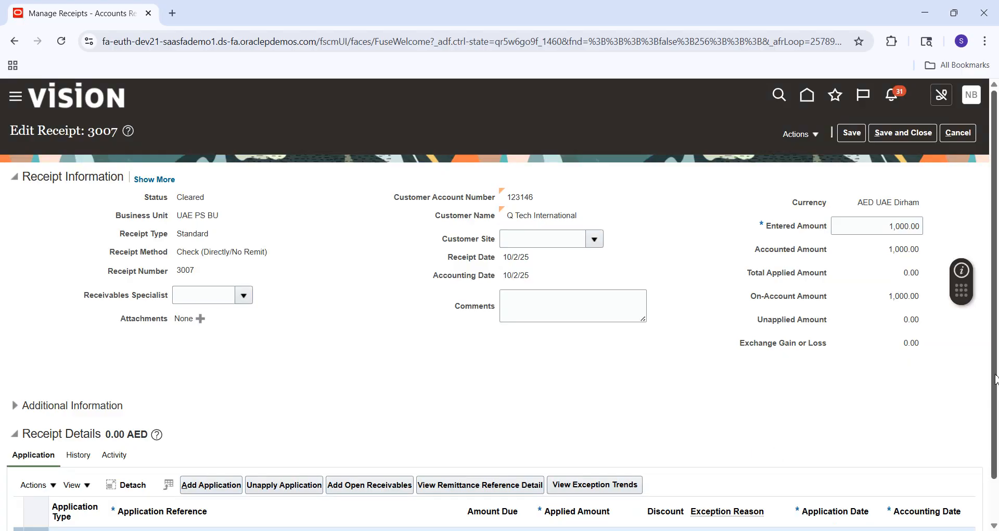
{"action": "left_click_drag", "start_coordinate": [995, 379], "coordinate": [997, 440]}
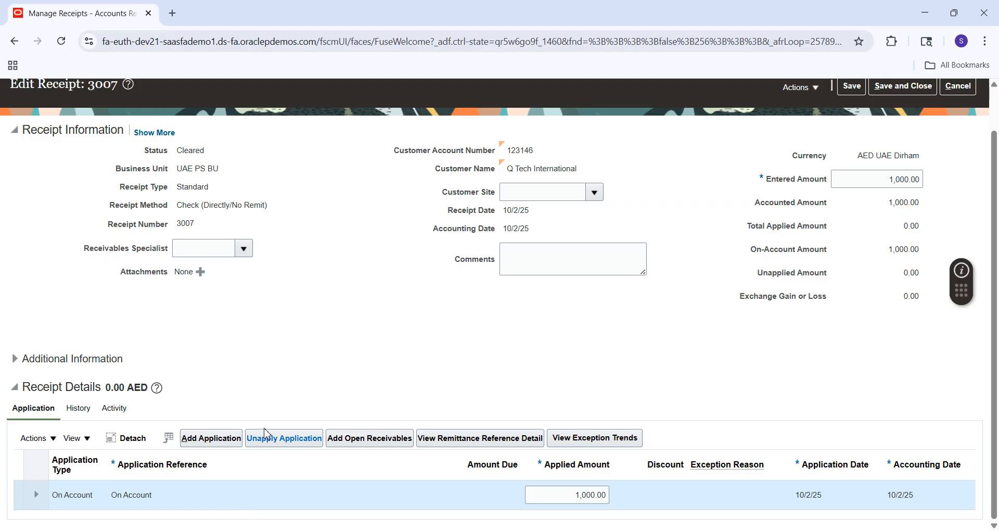
{"action": "left_click", "coordinate": [277, 441]}
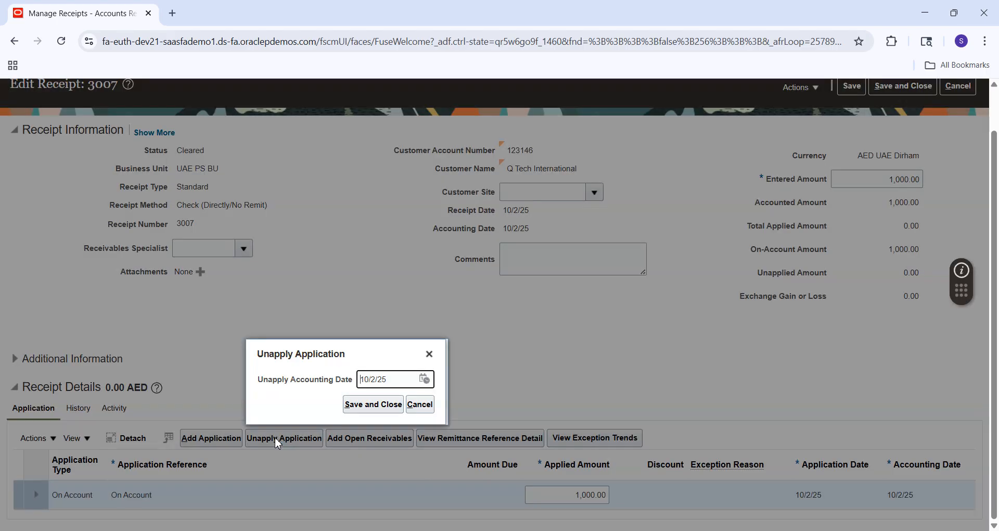
{"action": "left_click", "coordinate": [375, 410]}
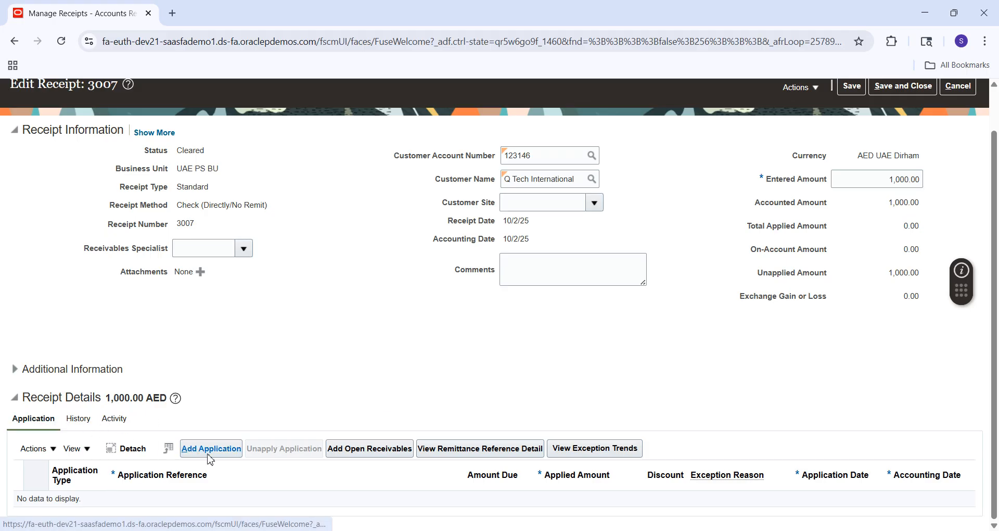
{"action": "left_click", "coordinate": [226, 454]}
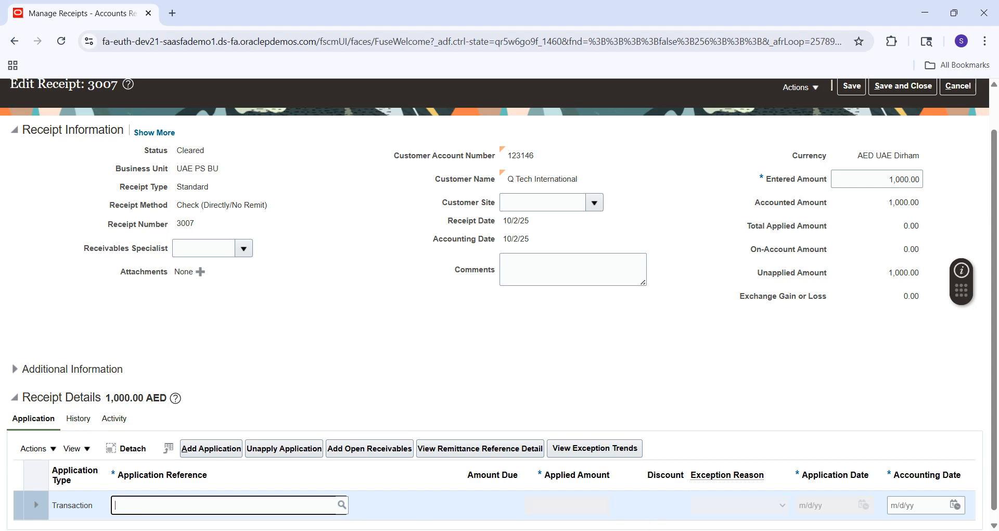
Copy invoice number 136766 from Notepad++ and open the receipt's Application Reference search
{"action": "key", "text": "alt+Tab"}
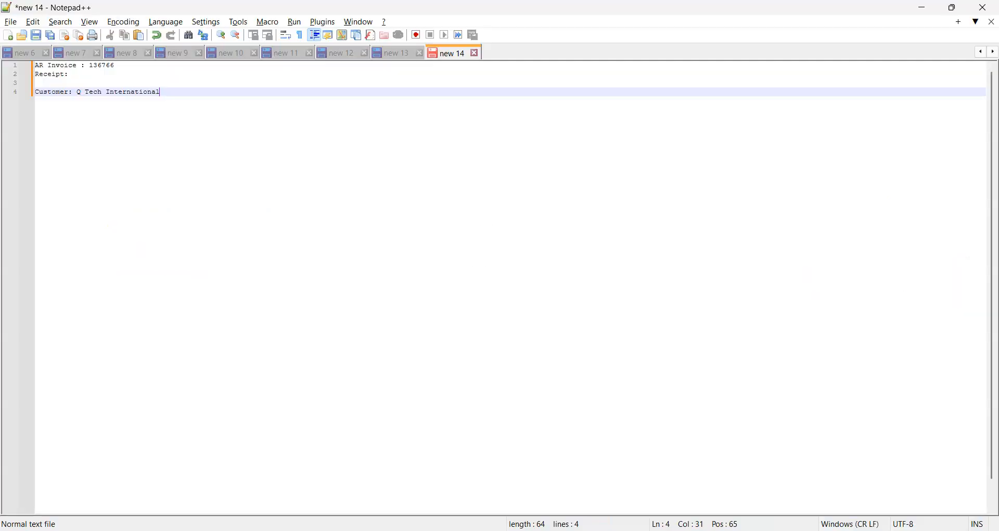
{"action": "double_click", "coordinate": [99, 66]}
{"action": "key", "text": "ctrl+c"}
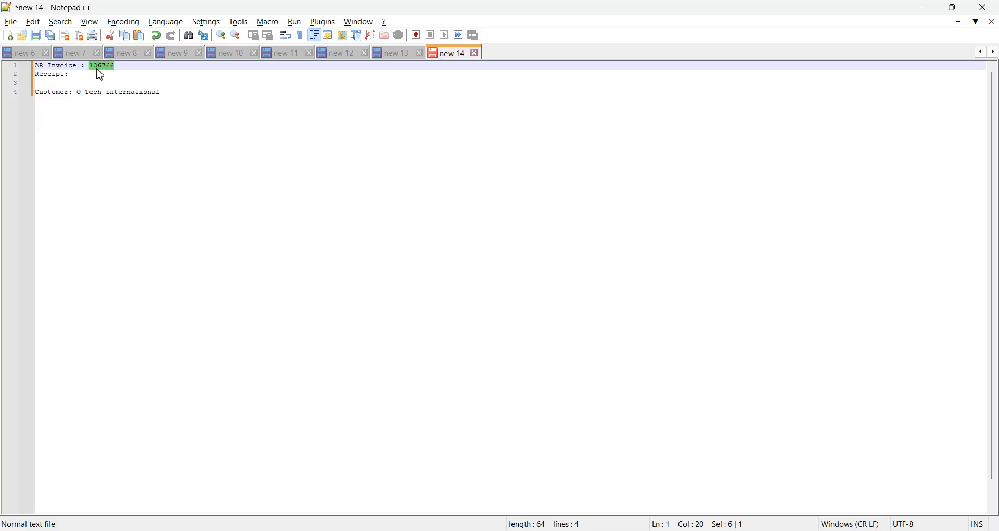
{"action": "key", "text": "alt+Tab"}
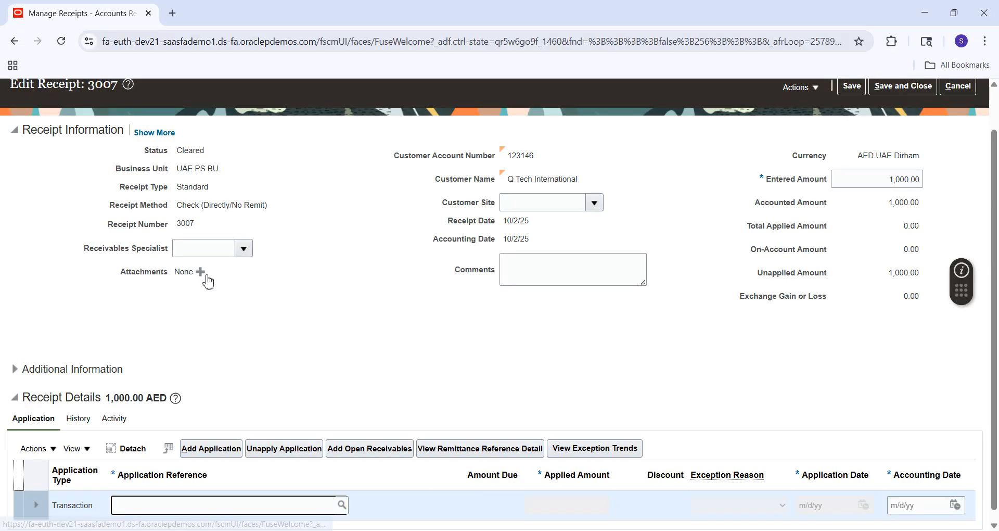
{"action": "left_click", "coordinate": [342, 507]}
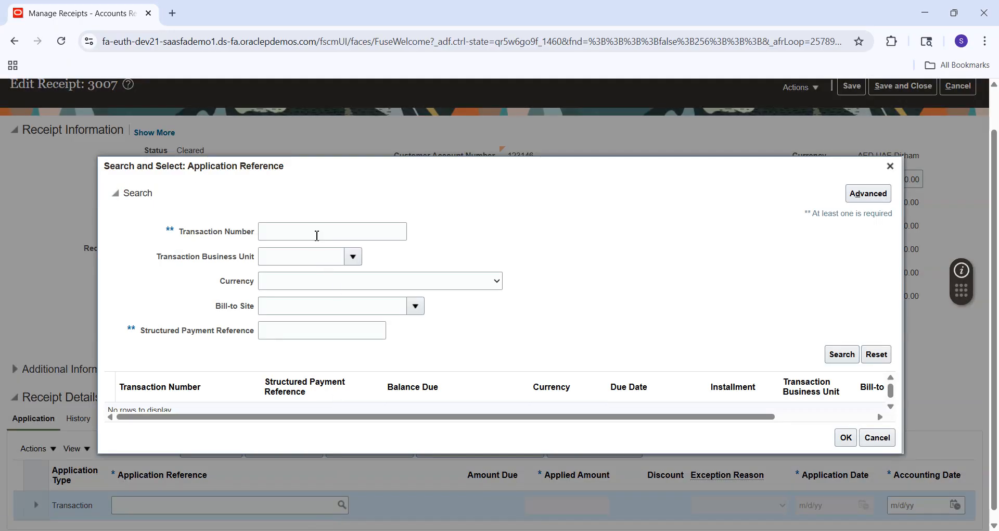
Search for transaction number 136766 and apply that invoice to receipt 3007 for 367.50 AED
{"action": "left_click", "coordinate": [317, 234]}
{"action": "key", "text": "ctrl+v"}
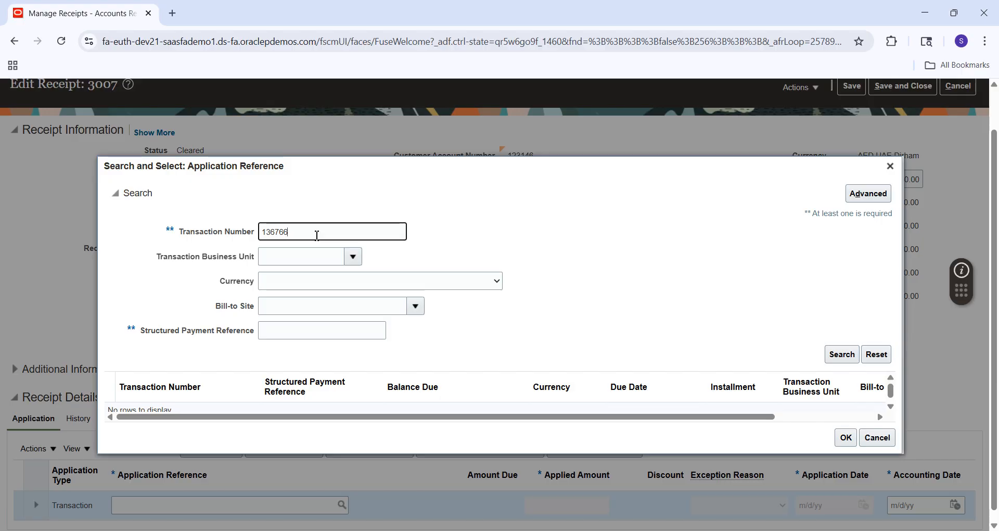
{"action": "left_click", "coordinate": [841, 355]}
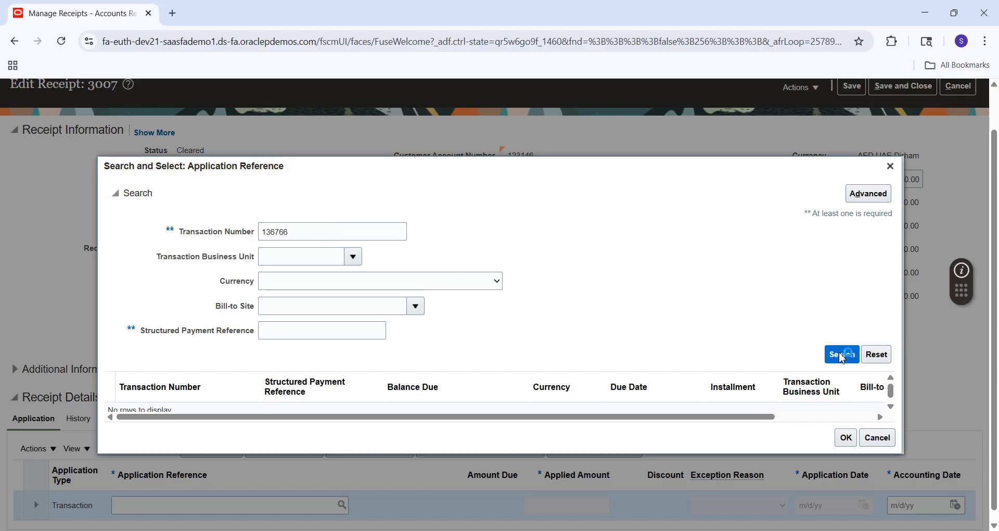
{"action": "left_click", "coordinate": [498, 408]}
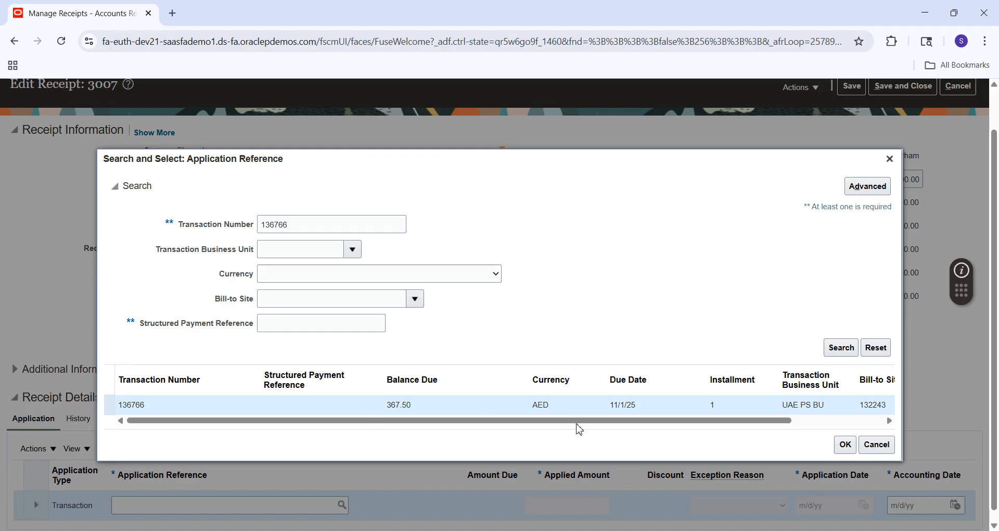
{"action": "left_click", "coordinate": [846, 445]}
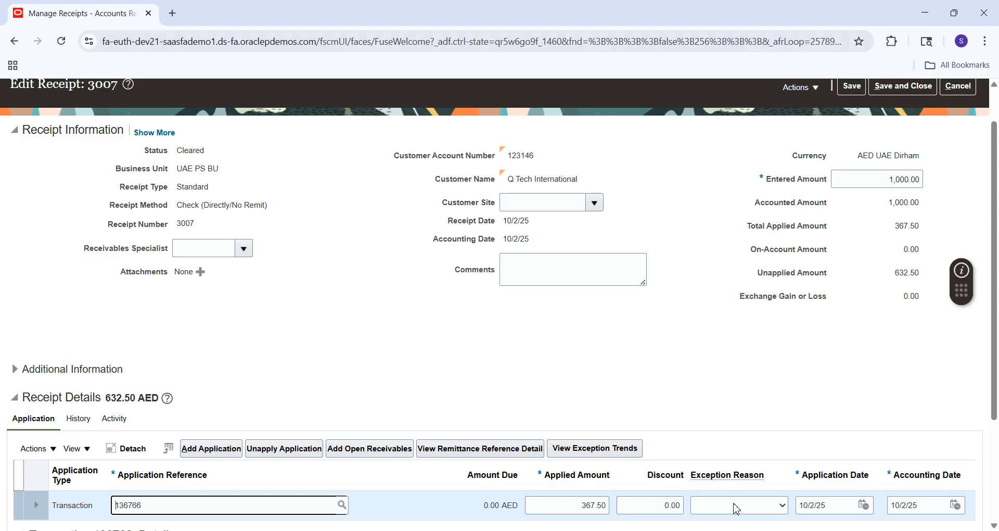
Save the invoice application and create draft accounting for receipt 3007
{"action": "left_click", "coordinate": [850, 94]}
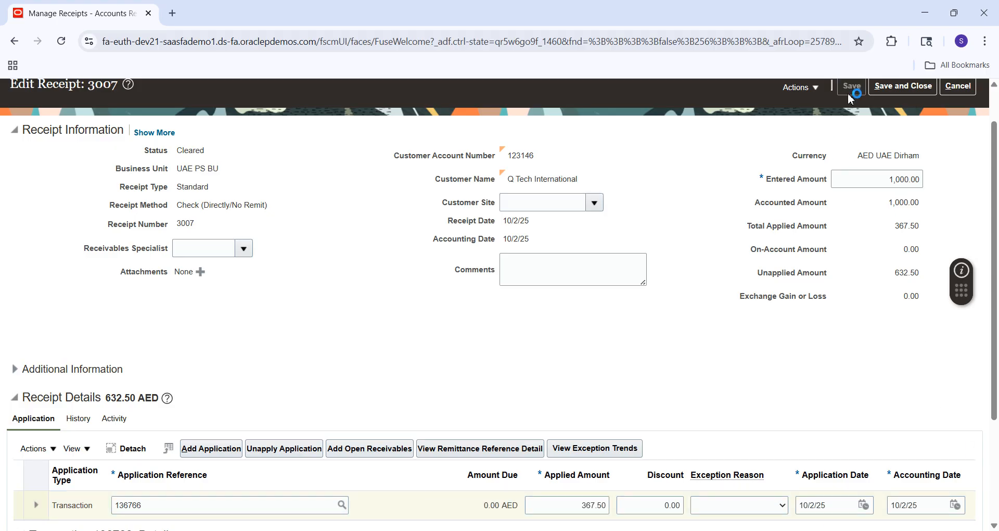
{"action": "left_click", "coordinate": [816, 89]}
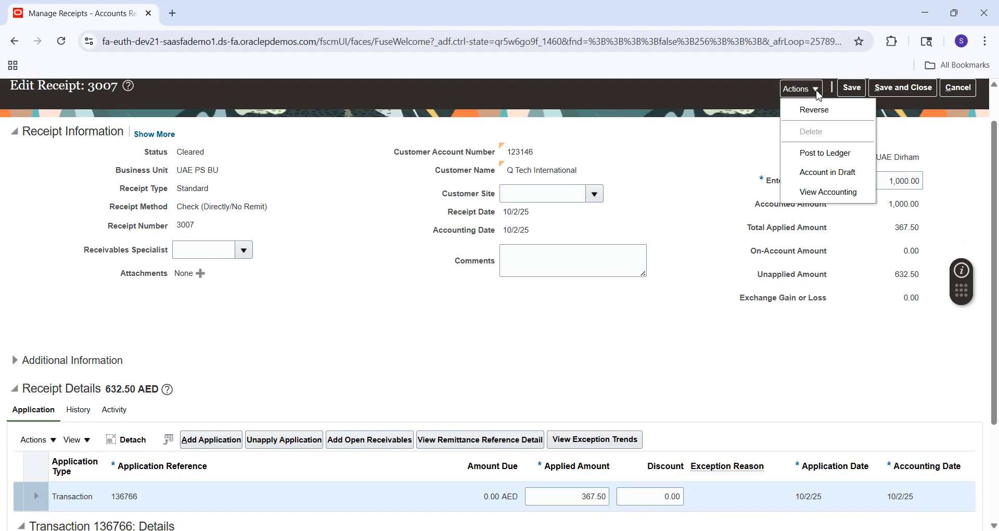
{"action": "left_click", "coordinate": [823, 173]}
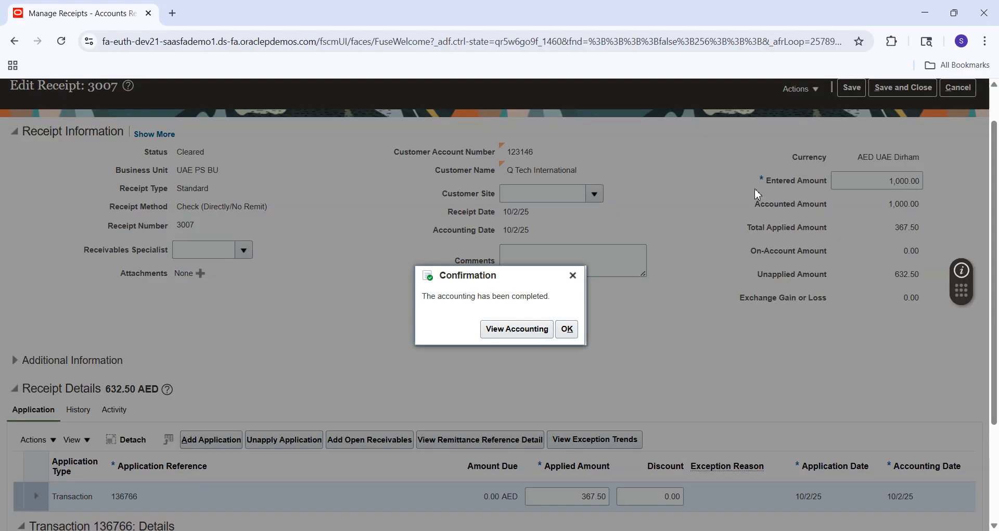
Review the draft lines showing Receivable 367.50 and Unapplied cash 632.50 AED credits, then close them
{"action": "left_click", "coordinate": [518, 329]}
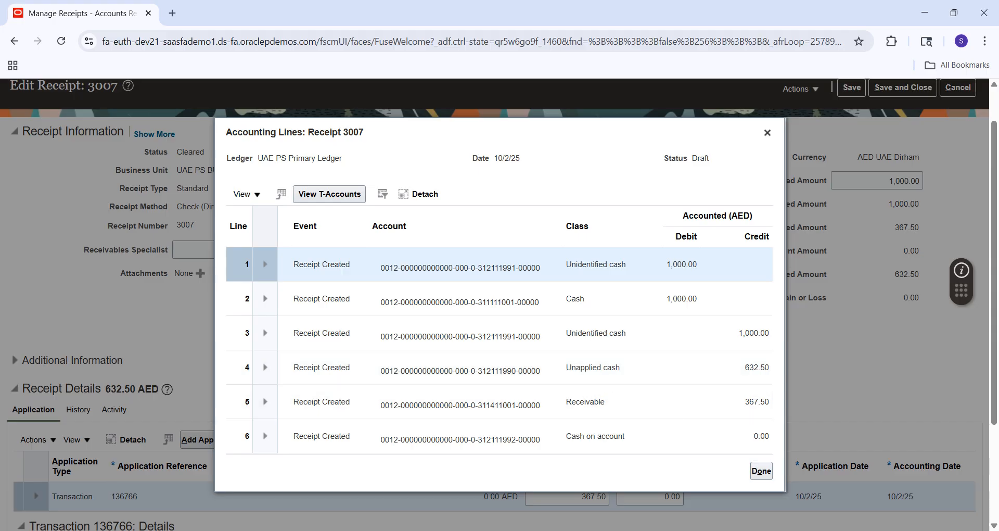
{"action": "left_click", "coordinate": [802, 530]}
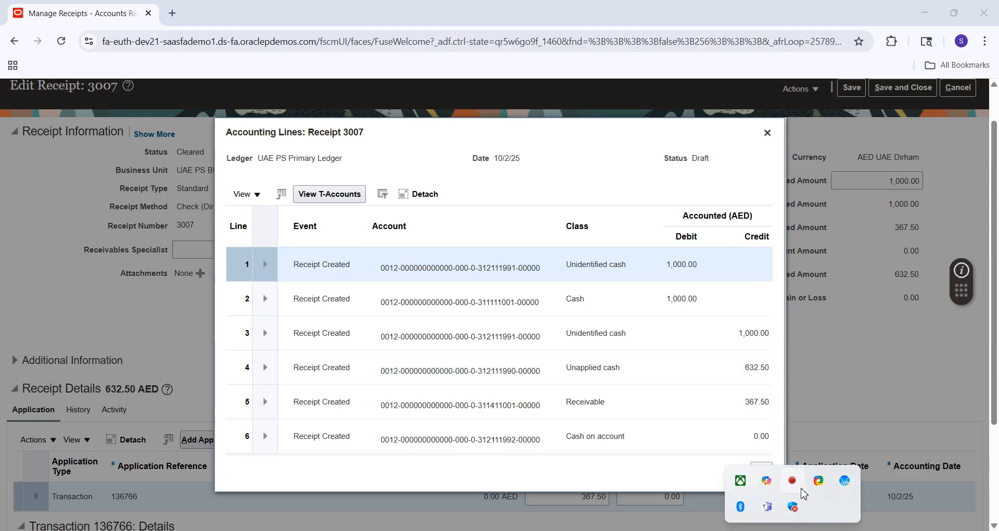
{"action": "right_click", "coordinate": [793, 480]}
{"action": "left_click", "coordinate": [663, 461]}
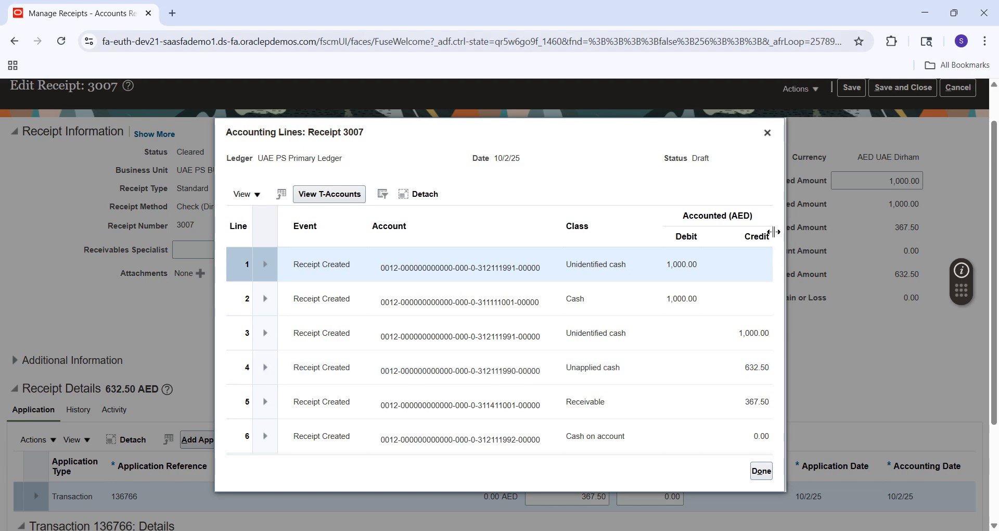
{"action": "left_click", "coordinate": [767, 133]}
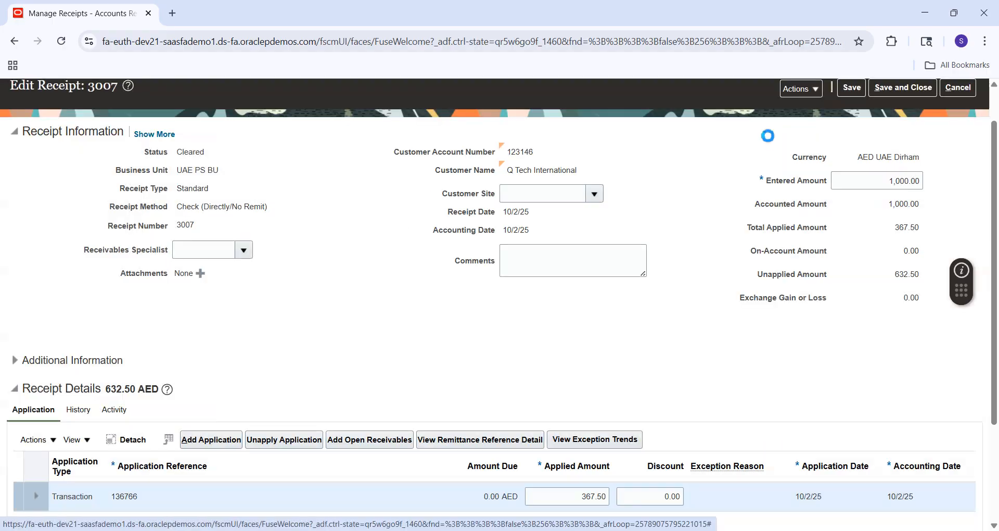
Create an on-account application for the remaining 632.50 AED and save the receipt
{"action": "left_click", "coordinate": [52, 442]}
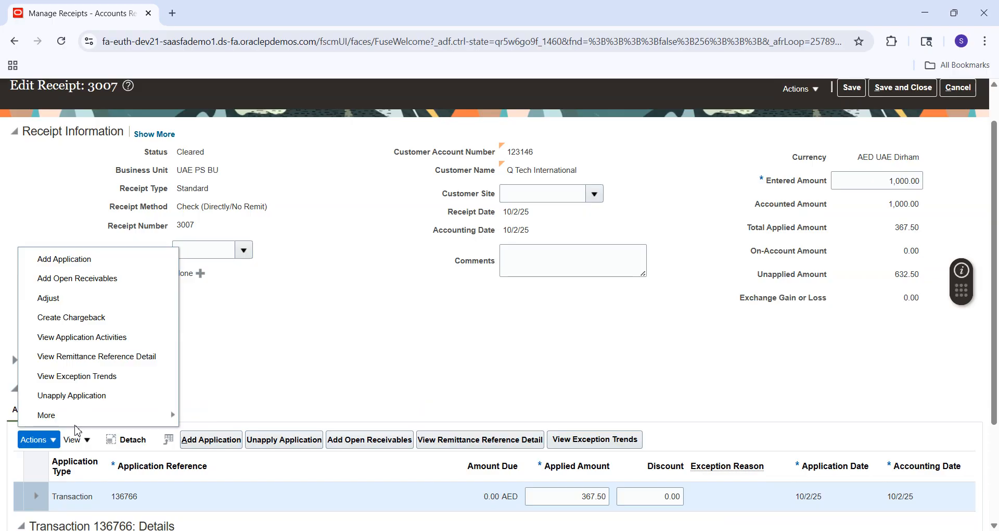
{"action": "mouse_move", "coordinate": [92, 416]}
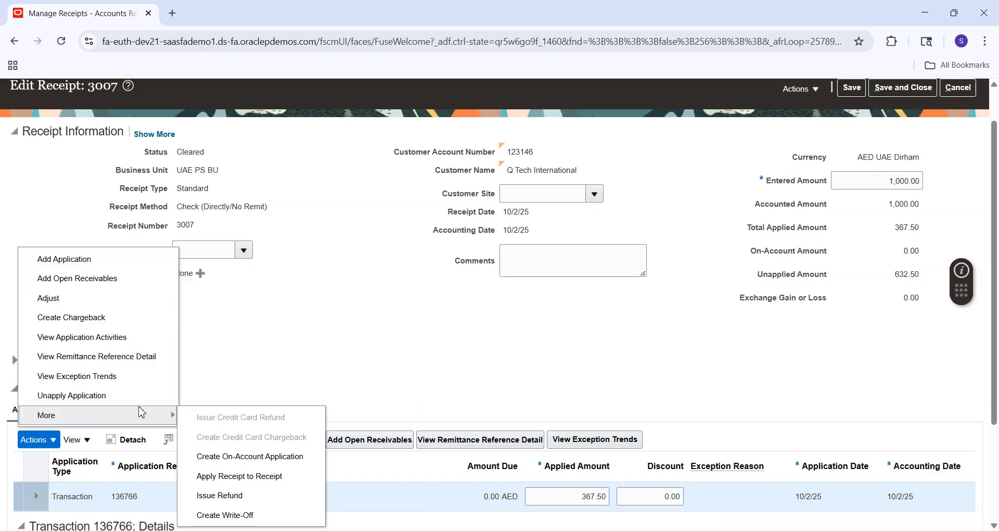
{"action": "left_click", "coordinate": [229, 457]}
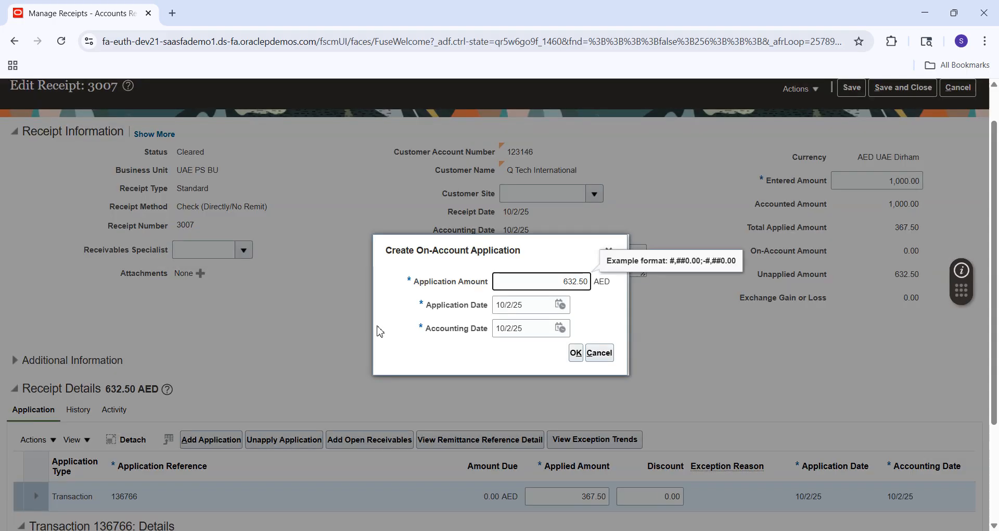
{"action": "left_click", "coordinate": [576, 355]}
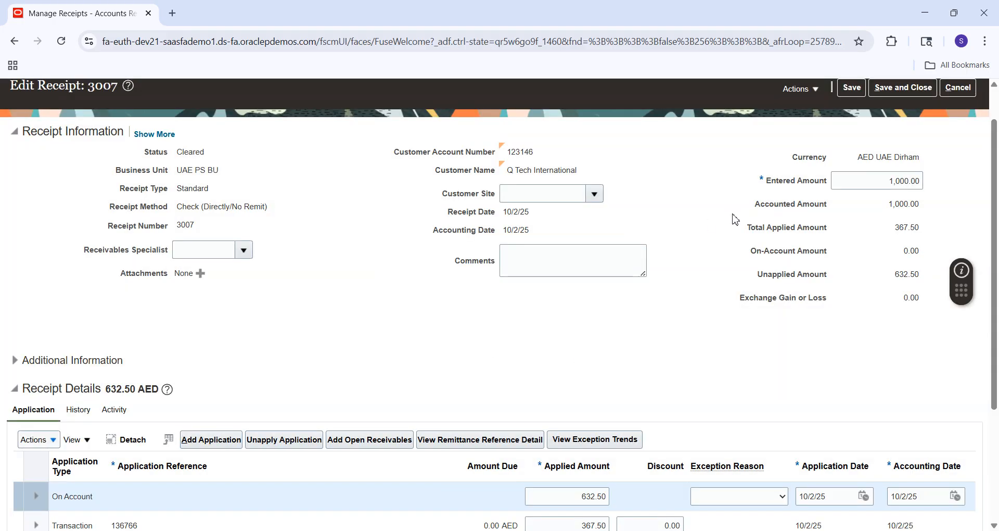
{"action": "left_click", "coordinate": [853, 89]}
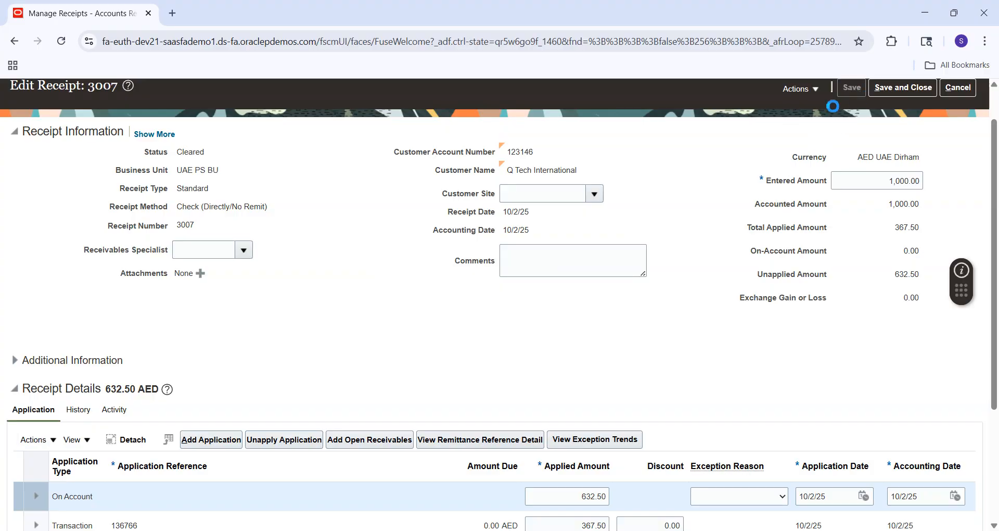
Create draft accounting again and view the lines crediting Cash on account 632.50
{"action": "left_click", "coordinate": [809, 89]}
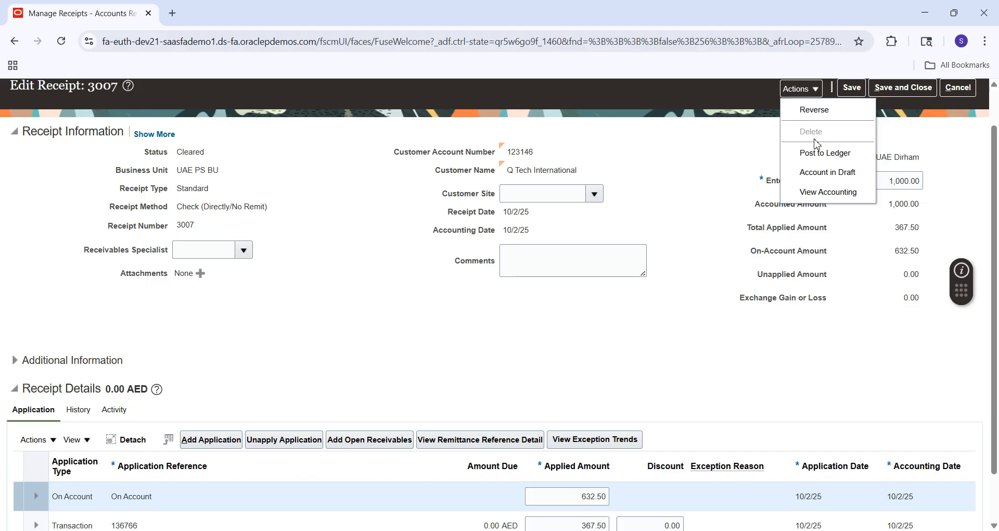
{"action": "left_click", "coordinate": [816, 172]}
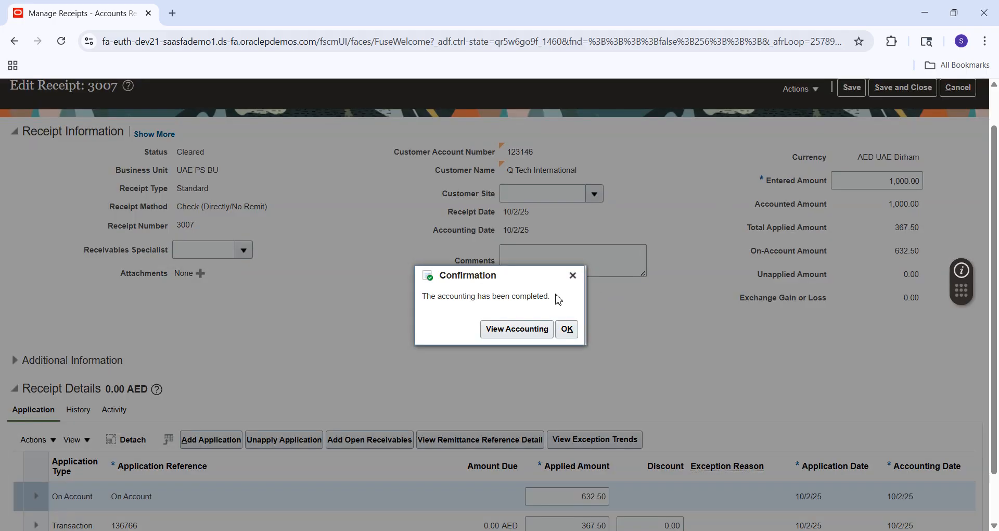
{"action": "left_click", "coordinate": [533, 329]}
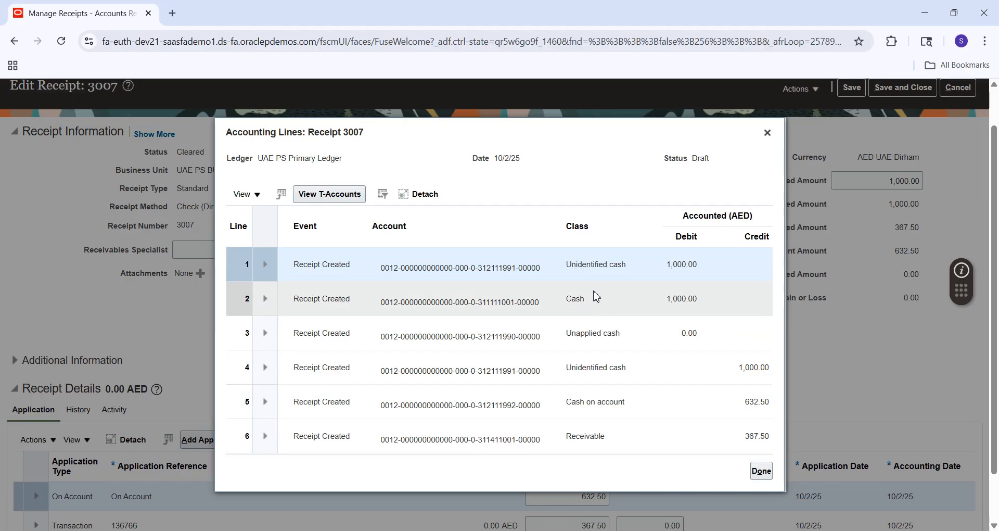
Switch to the Fusion Financials workbook showing the Applied Receipt notes: Cash on Account Dr, Receivables Cr
{"action": "left_click", "coordinate": [655, 308]}
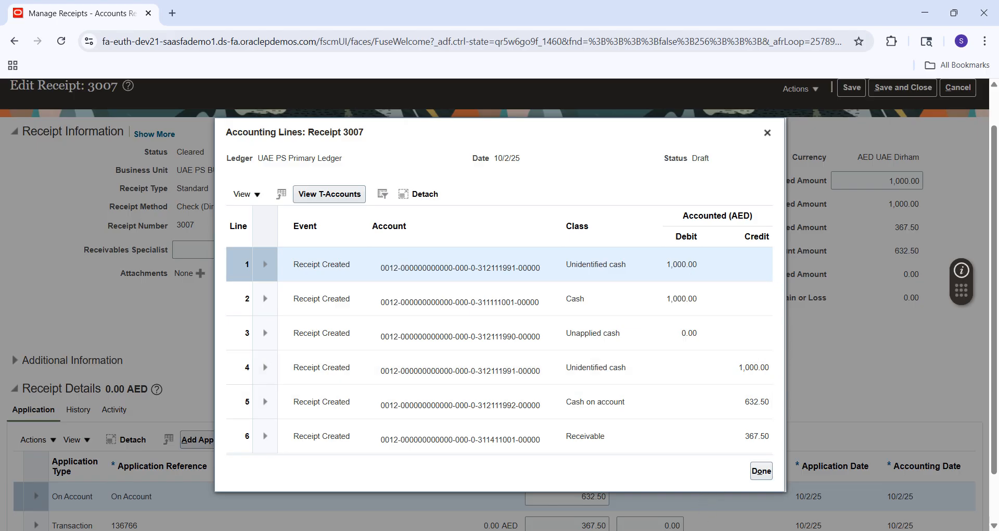
{"action": "mouse_move", "coordinate": [673, 528]}
{"action": "left_click", "coordinate": [682, 486]}
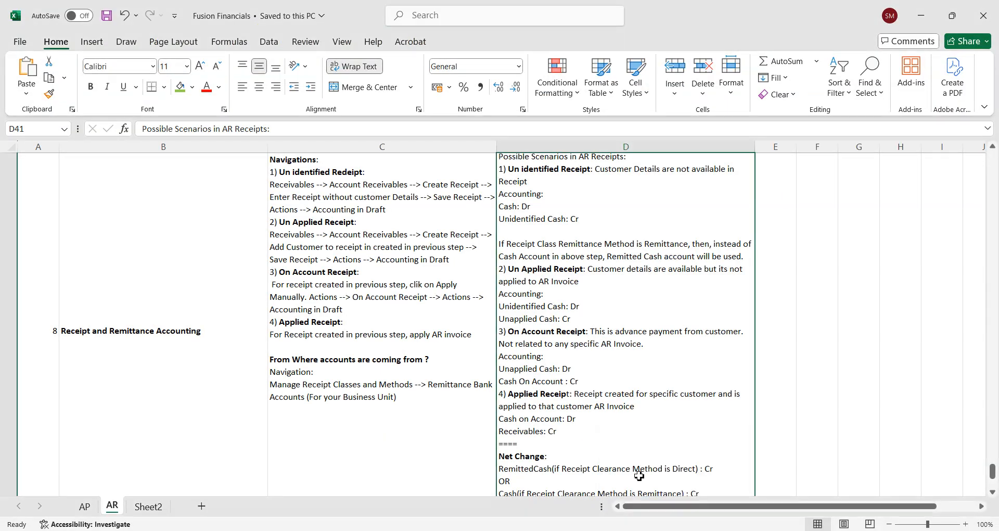
In D41, change the Remittance and RemittedCash lines from Cr to Dr, and Receivables from Dr to Cr
{"action": "double_click", "coordinate": [692, 466]}
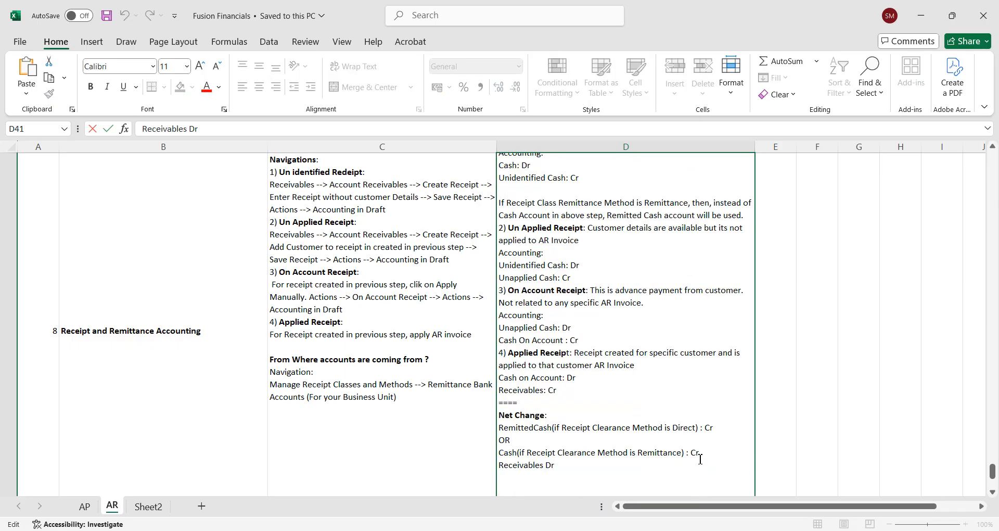
{"action": "left_click", "coordinate": [702, 454]}
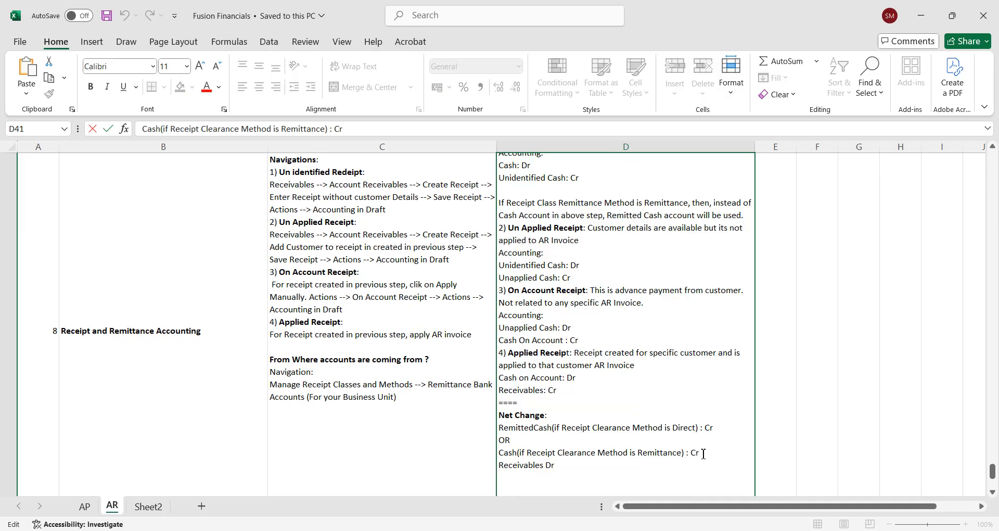
{"action": "key", "text": "BackSpace"}
{"action": "key", "text": "BackSpace"}
{"action": "type", "text": "Dr"}
{"action": "left_click", "coordinate": [716, 427]}
{"action": "key", "text": "BackSpace"}
{"action": "key", "text": "BackSpace"}
{"action": "type", "text": "Dr"}
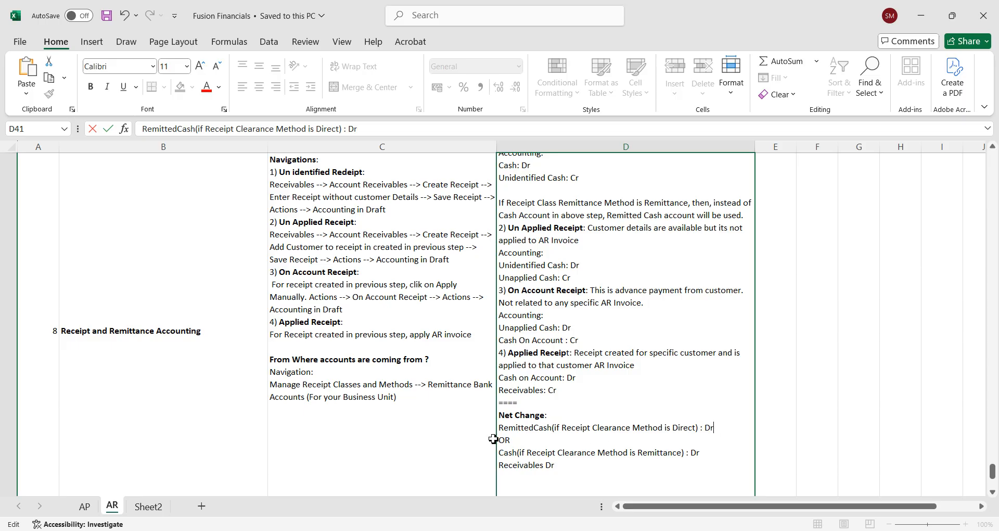
{"action": "left_click", "coordinate": [562, 465]}
{"action": "key", "text": "BackSpace"}
{"action": "key", "text": "BackSpace"}
{"action": "type", "text": "Cr"}
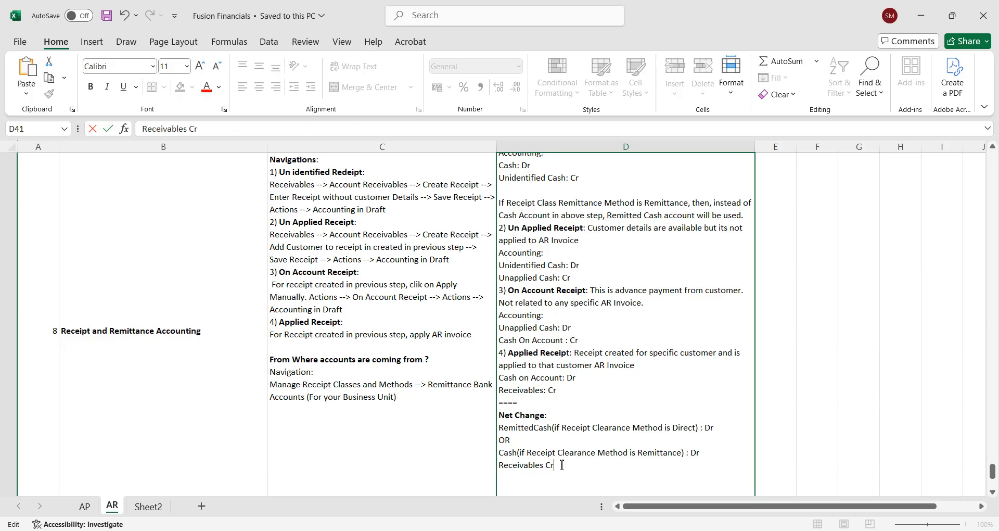
{"action": "key", "text": "ctrl+Return"}
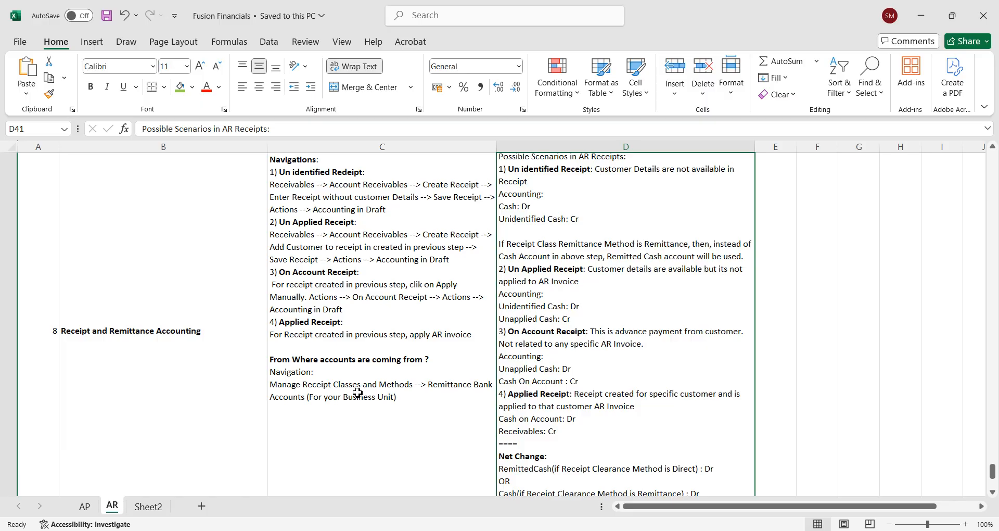
{"action": "key", "text": "alt+Tab"}
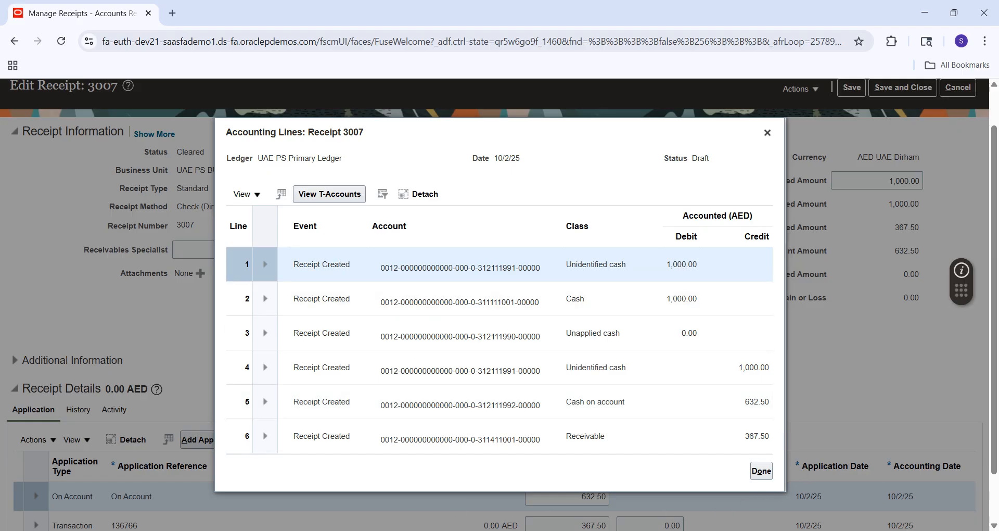
Capture the Receipt 3007 accounting lines dialog with Snipping Tool
{"action": "left_click", "coordinate": [359, 530]}
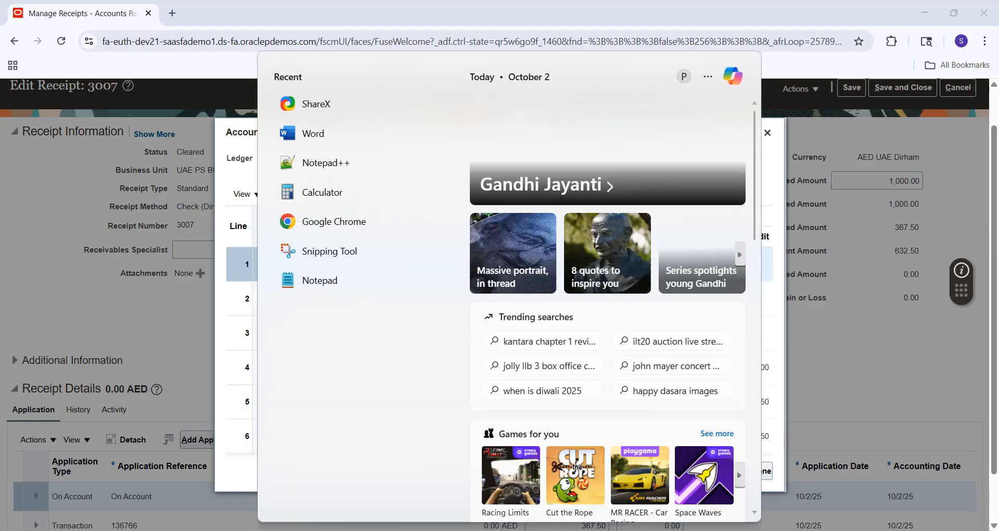
{"action": "left_click", "coordinate": [339, 252]}
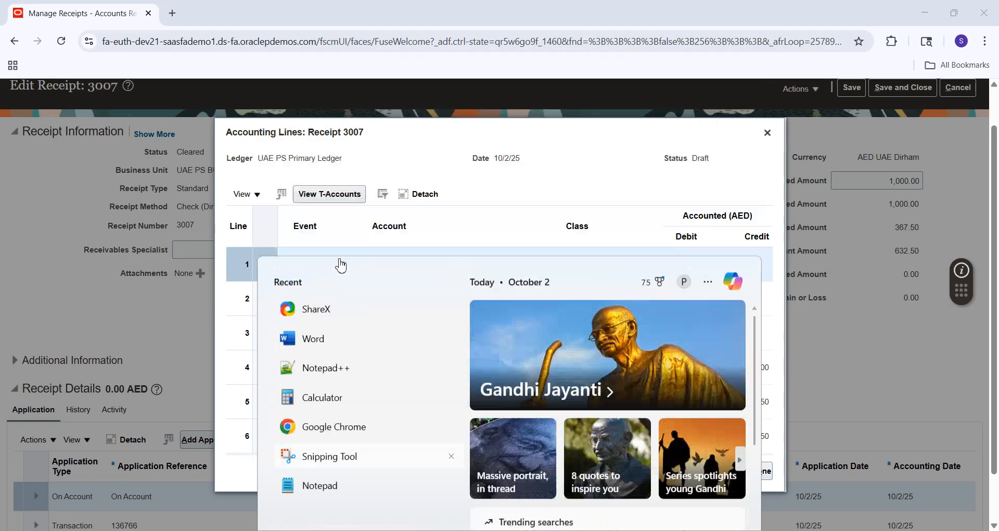
{"action": "left_click", "coordinate": [371, 232]}
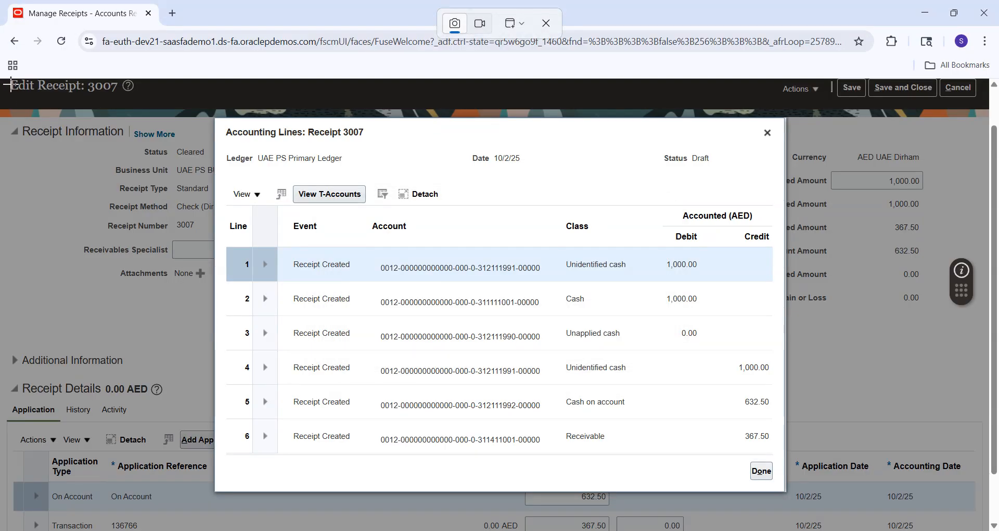
{"action": "left_click", "coordinate": [978, 527]}
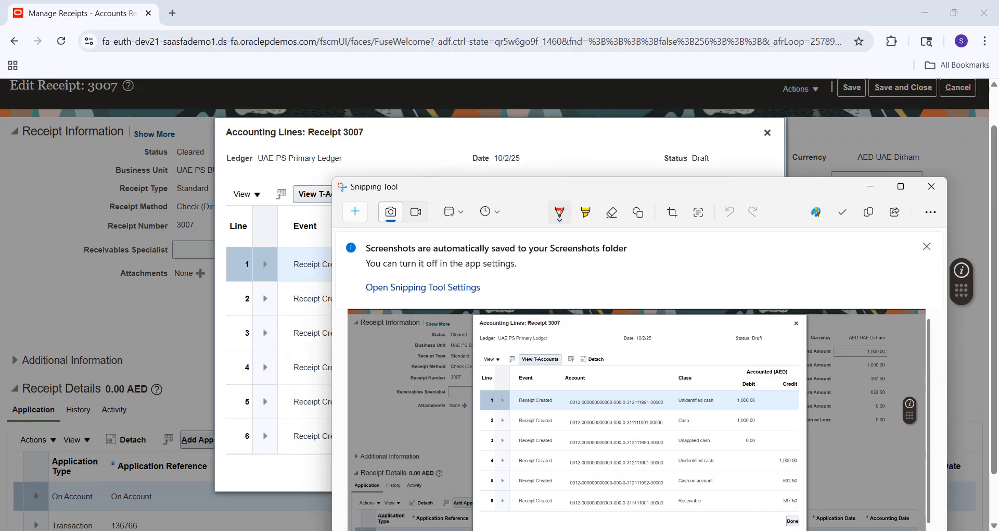
Paste the screenshot into the blank Word document and close the accounting lines dialog
{"action": "left_click", "coordinate": [614, 530]}
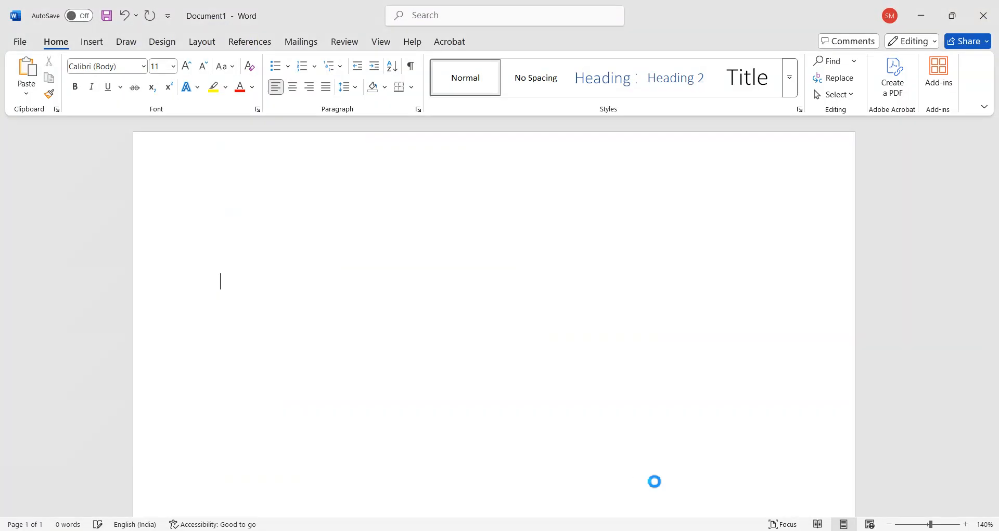
{"action": "key", "text": "ctrl+v"}
{"action": "left_click", "coordinate": [560, 530]}
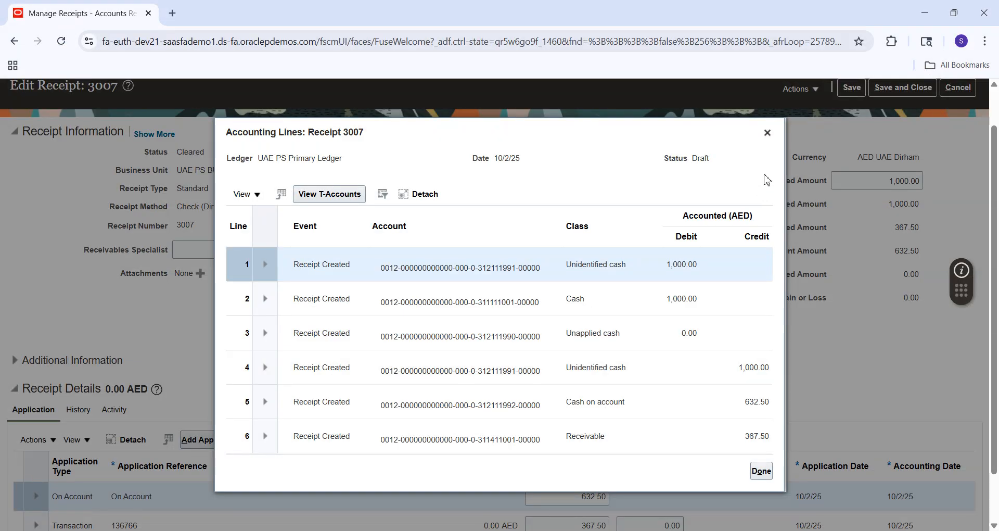
{"action": "left_click", "coordinate": [768, 133]}
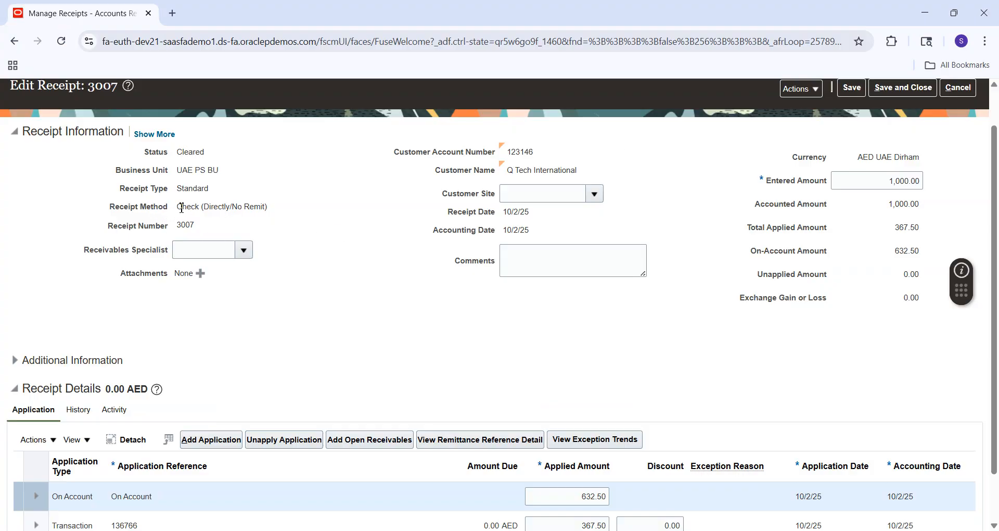
Show Receipt 3007's remittance bank details: First Abu Dhabi Bank, FAB AbuDhabi Branch, account UAE PS FAB
{"action": "left_click_drag", "start_coordinate": [177, 207], "coordinate": [270, 214]}
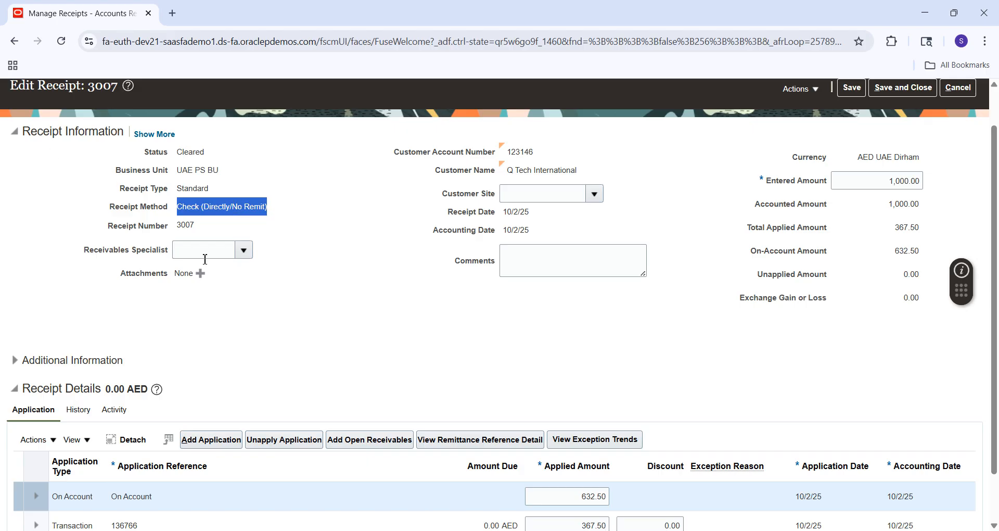
{"action": "left_click", "coordinate": [15, 361]}
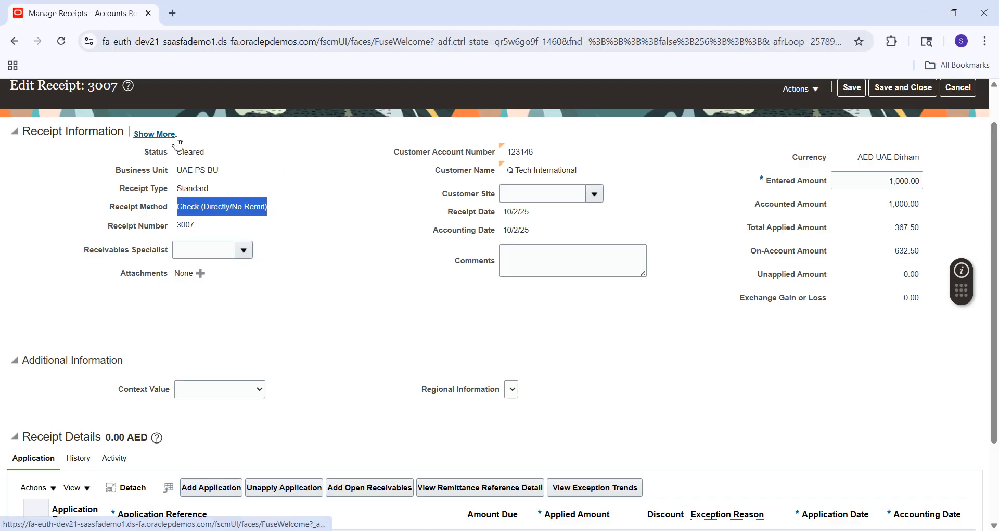
{"action": "left_click", "coordinate": [154, 135]}
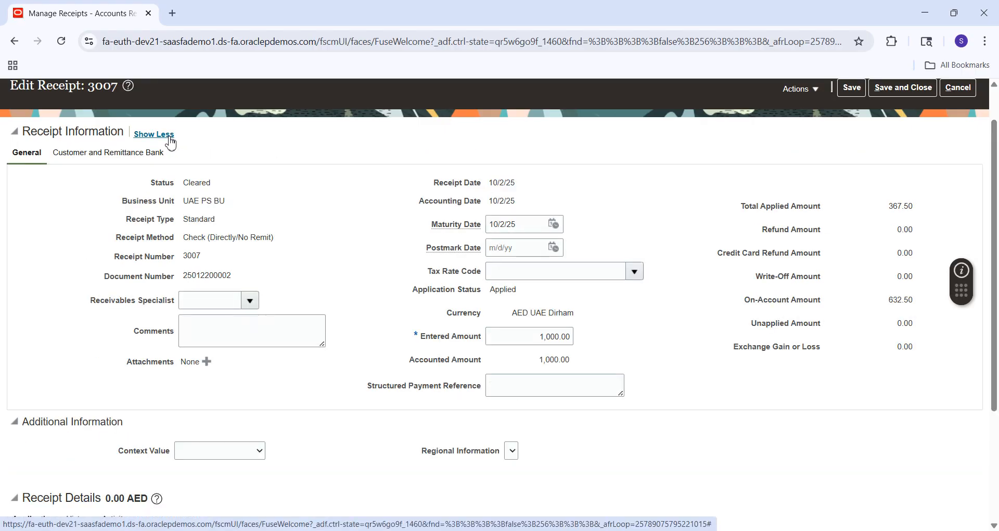
{"action": "left_click", "coordinate": [104, 152]}
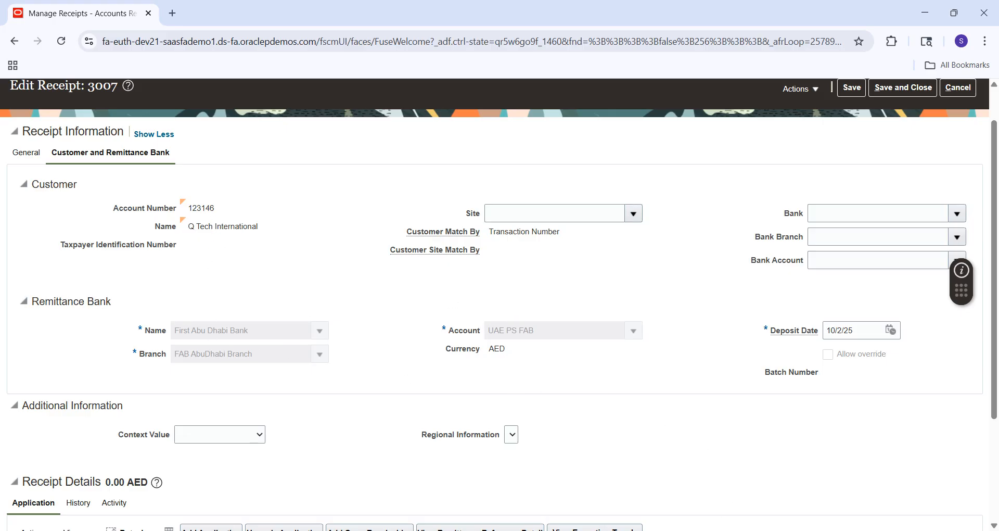
Snip the Customer and Remittance Bank tab and paste it into Word above the accounting lines screenshot
{"action": "left_click", "coordinate": [728, 529]}
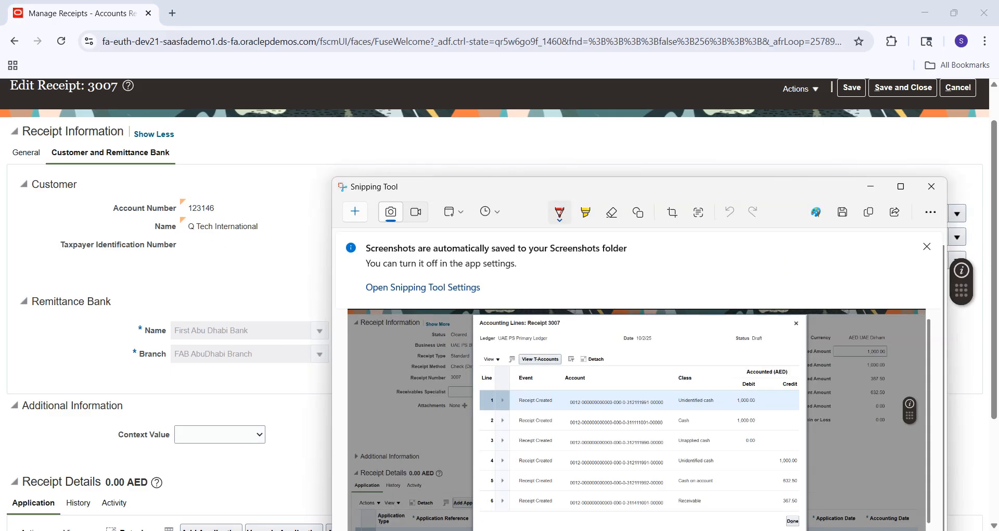
{"action": "left_click", "coordinate": [356, 213]}
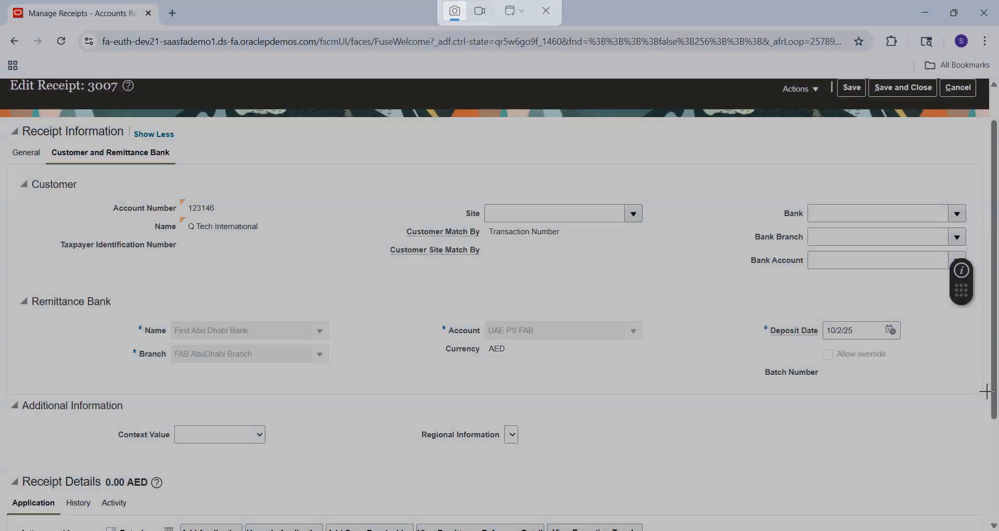
{"action": "left_click", "coordinate": [987, 391]}
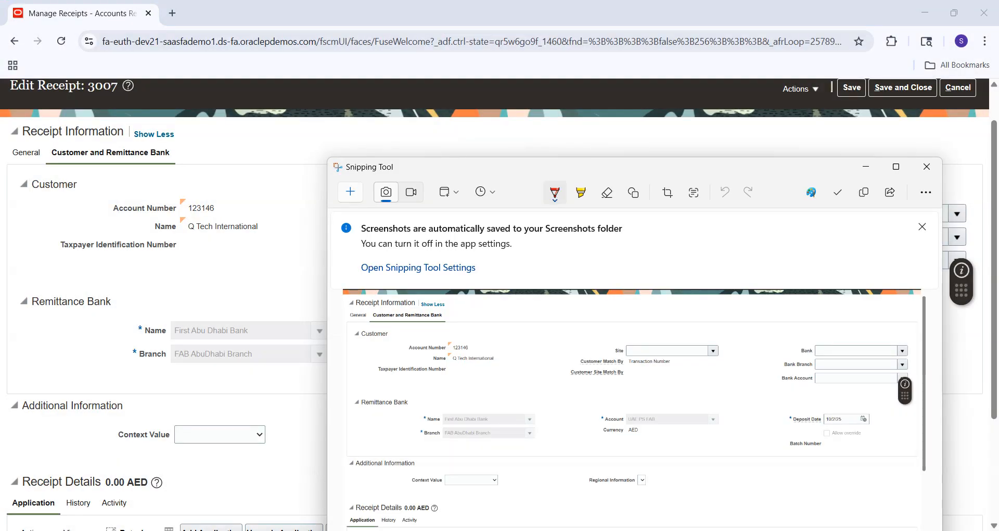
{"action": "left_click", "coordinate": [676, 530]}
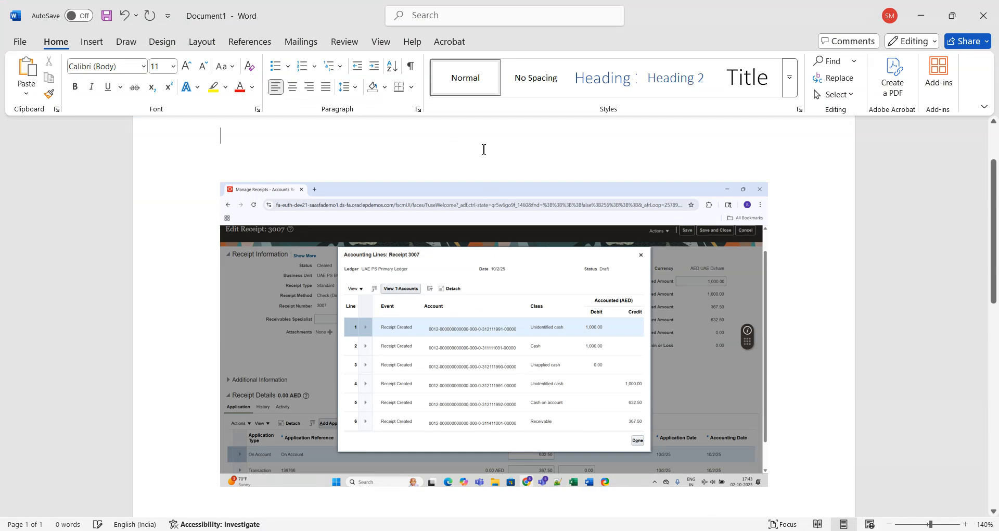
{"action": "key", "text": "ctrl+v"}
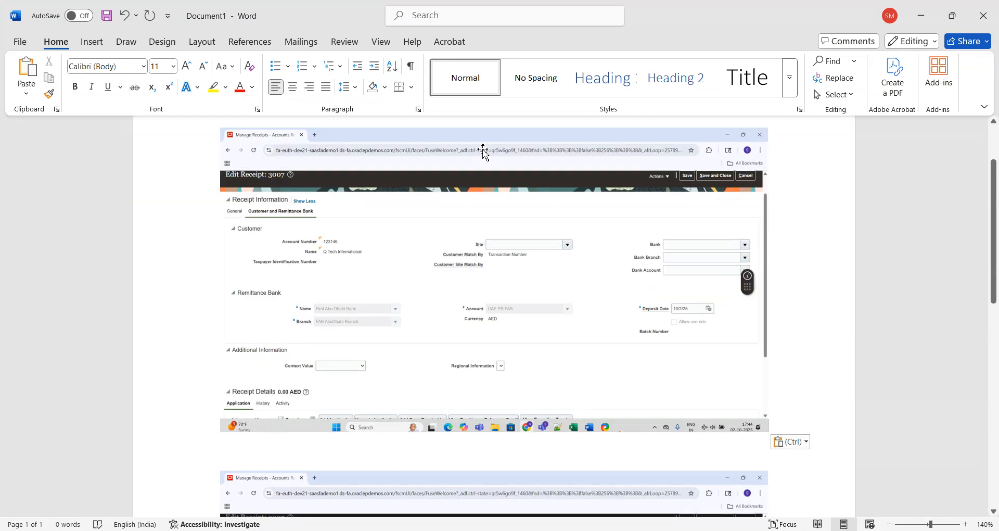
{"action": "left_click", "coordinate": [994, 153]}
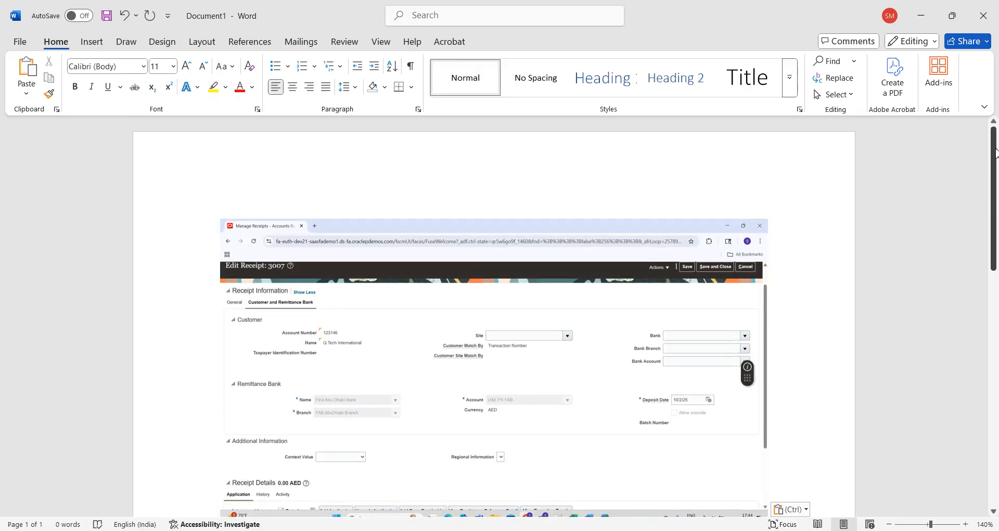
{"action": "left_click", "coordinate": [599, 283]}
{"action": "key", "text": "Return"}
{"action": "key", "text": "Return"}
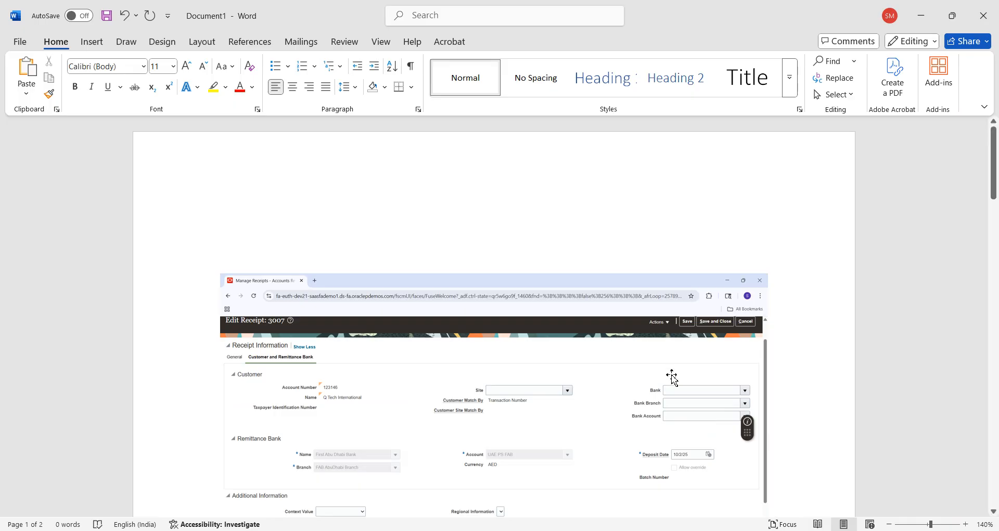
{"action": "left_click", "coordinate": [556, 530]}
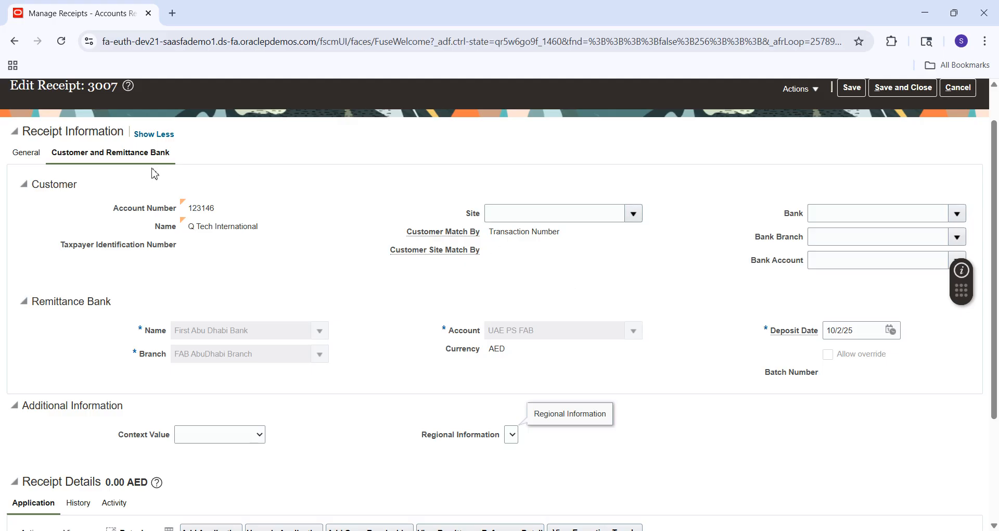
Save Receipt 3007, copy its number 3007, and save and close it
{"action": "left_click", "coordinate": [30, 155]}
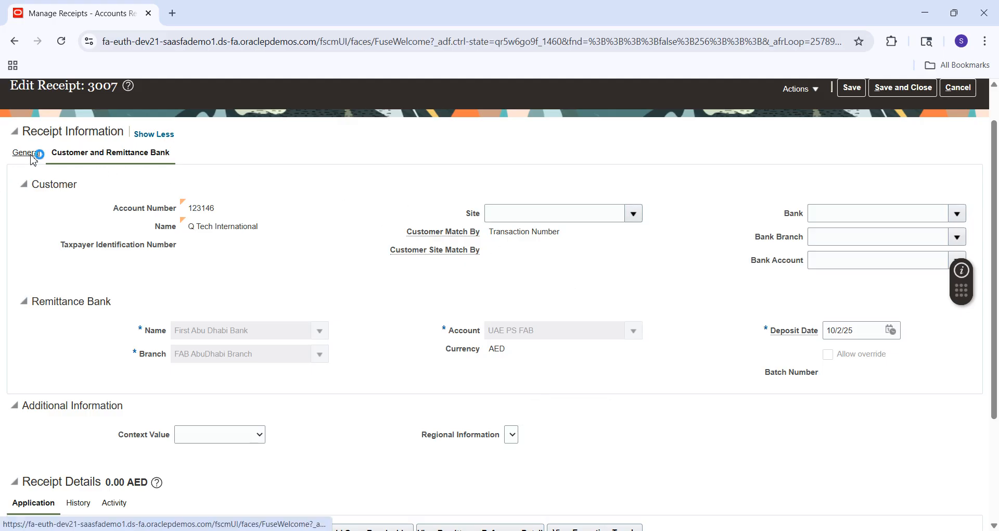
{"action": "left_click", "coordinate": [853, 88]}
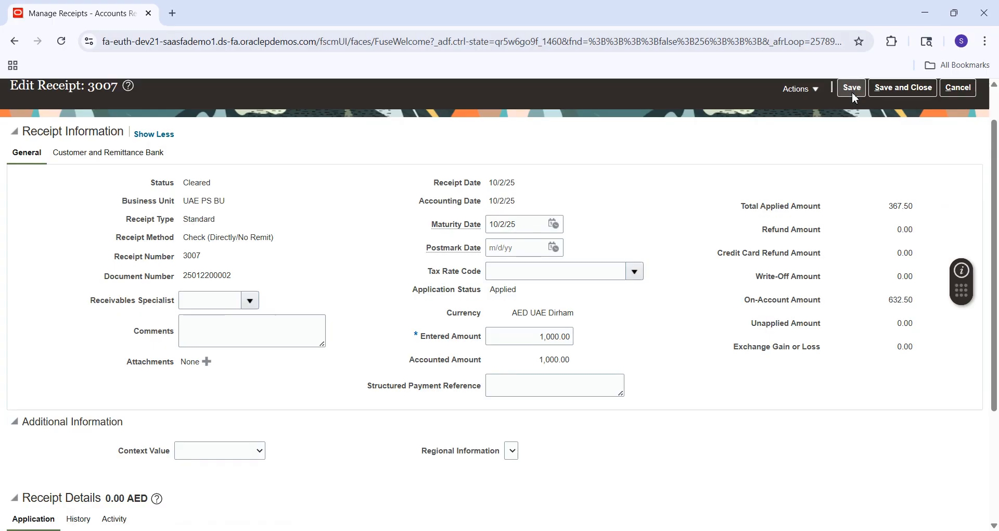
{"action": "double_click", "coordinate": [109, 88]}
{"action": "key", "text": "ctrl+c"}
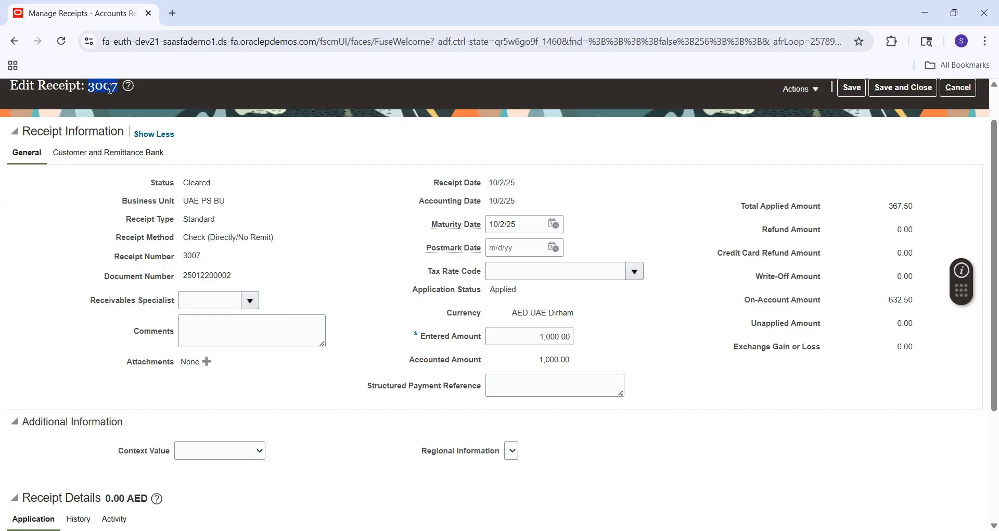
{"action": "left_click", "coordinate": [908, 87]}
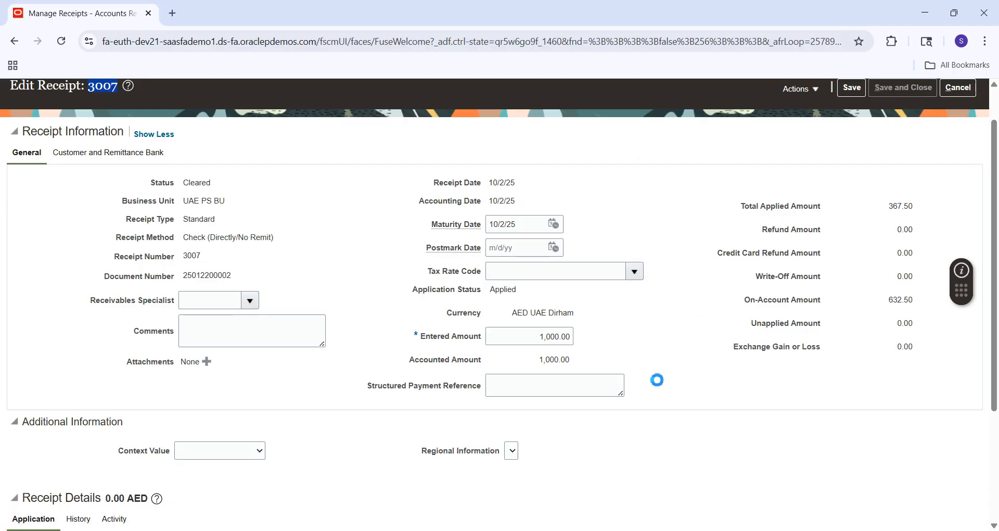
{"action": "key", "text": "alt+Tab"}
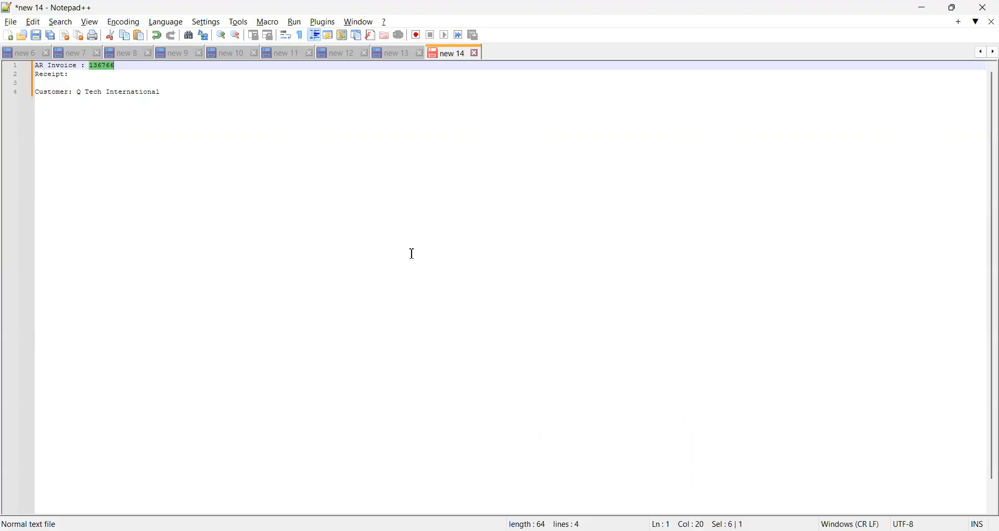
Paste 3007 after 'Receipt:' on line 2 of the Notepad++ notes
{"action": "left_click", "coordinate": [150, 83]}
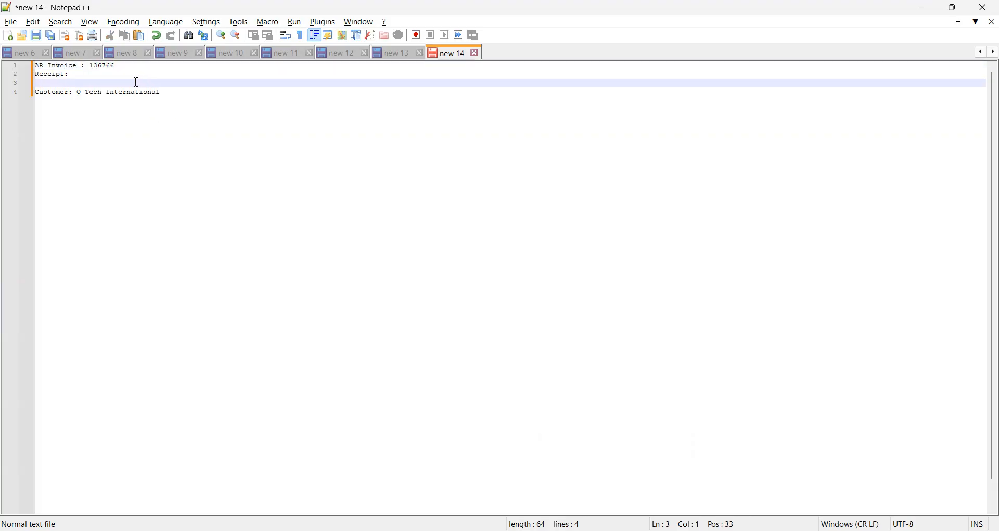
{"action": "left_click", "coordinate": [122, 70]}
{"action": "left_click", "coordinate": [107, 75]}
{"action": "key", "text": "ctrl+v"}
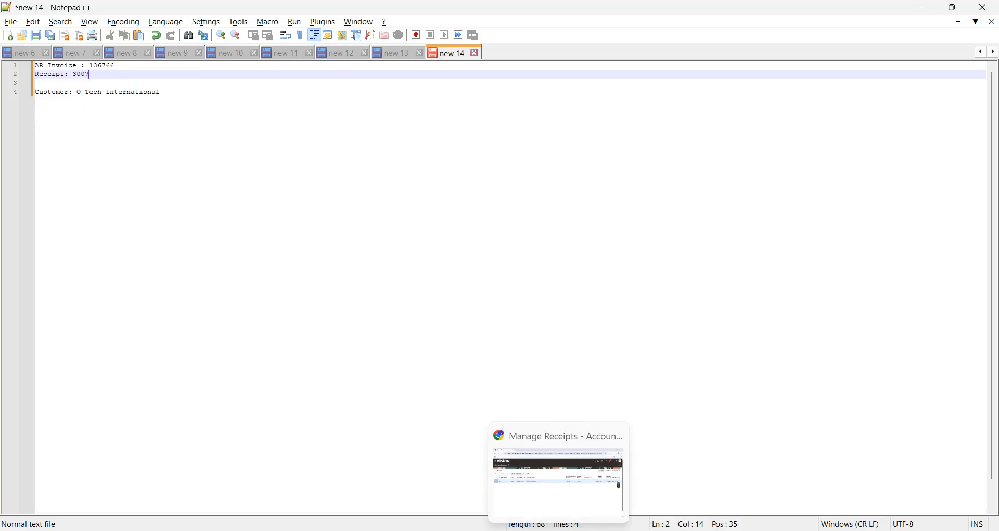
{"action": "left_click", "coordinate": [558, 530]}
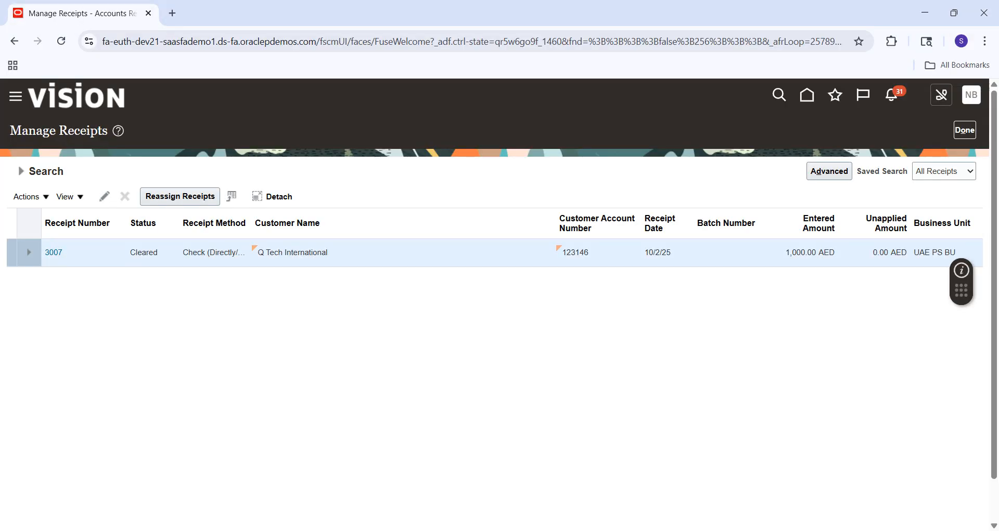
Find and open the Manage Receipt Classes and Methods task in Setup and Maintenance
{"action": "left_click", "coordinate": [980, 107]}
{"action": "left_click", "coordinate": [757, 291]}
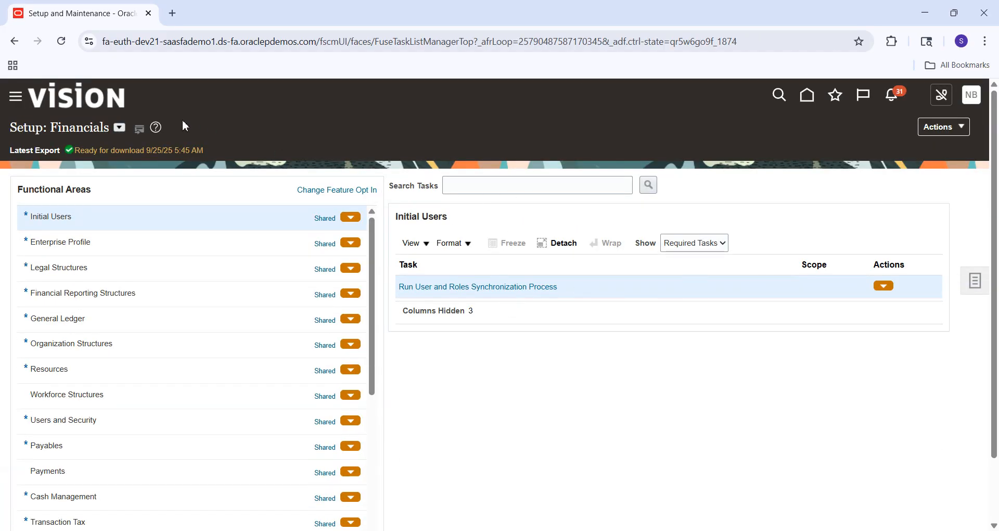
{"action": "left_click", "coordinate": [500, 188]}
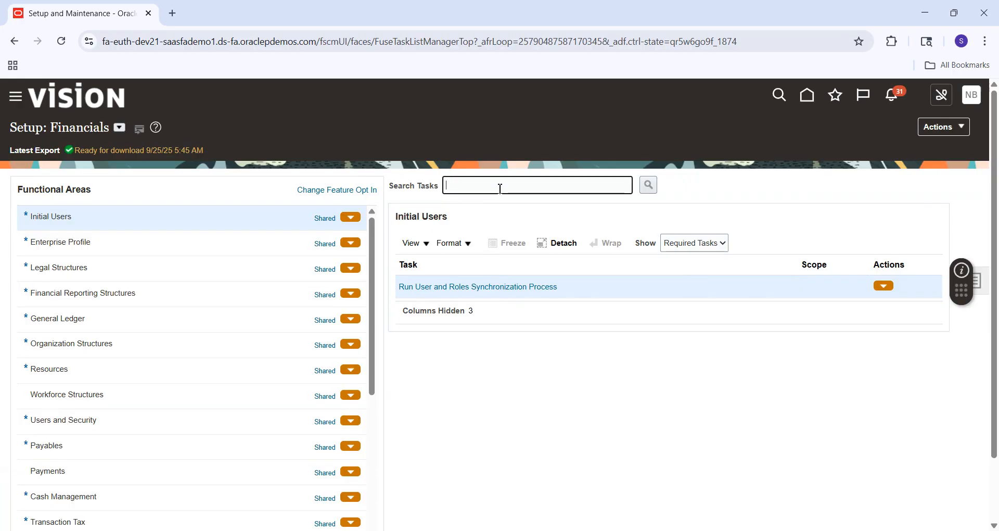
{"action": "type", "text": "Manage%Red"}
{"action": "key", "text": "Return"}
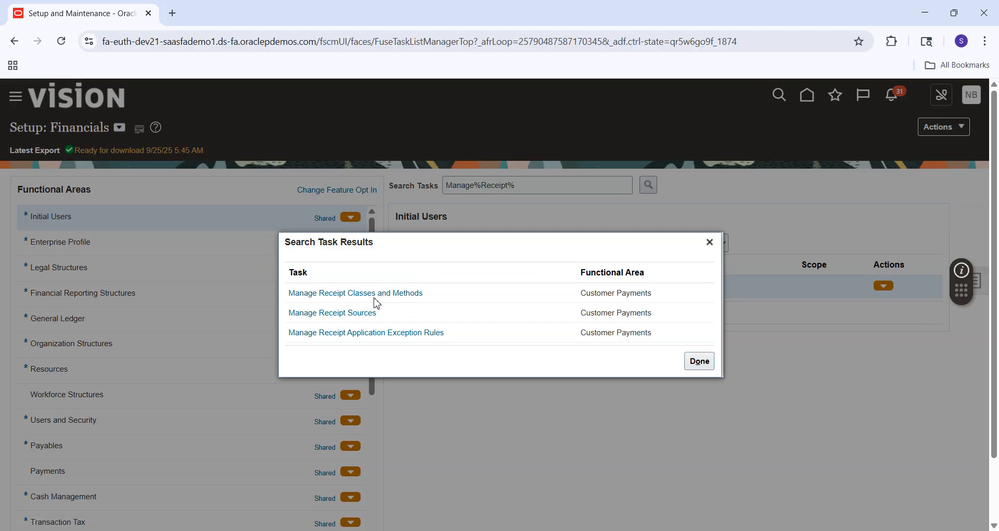
{"action": "left_click", "coordinate": [403, 294]}
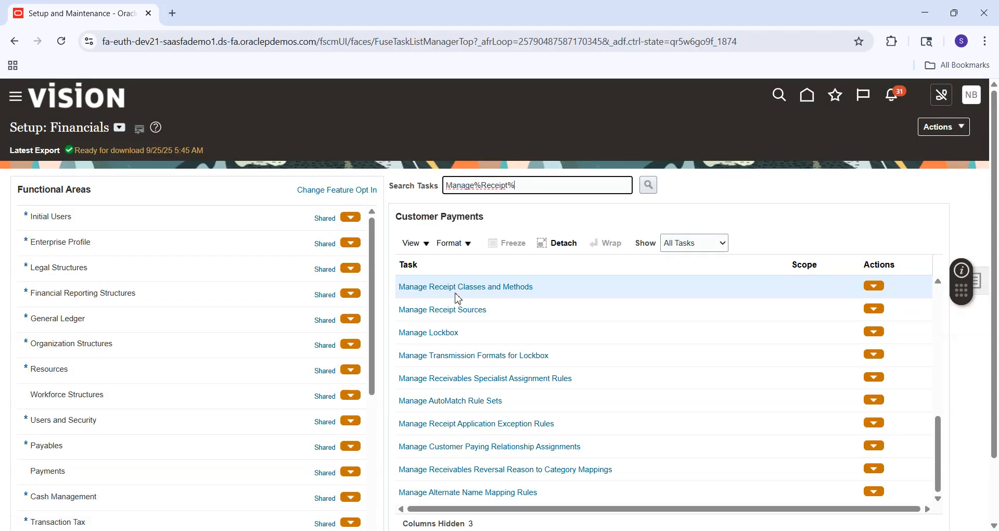
{"action": "left_click", "coordinate": [487, 294]}
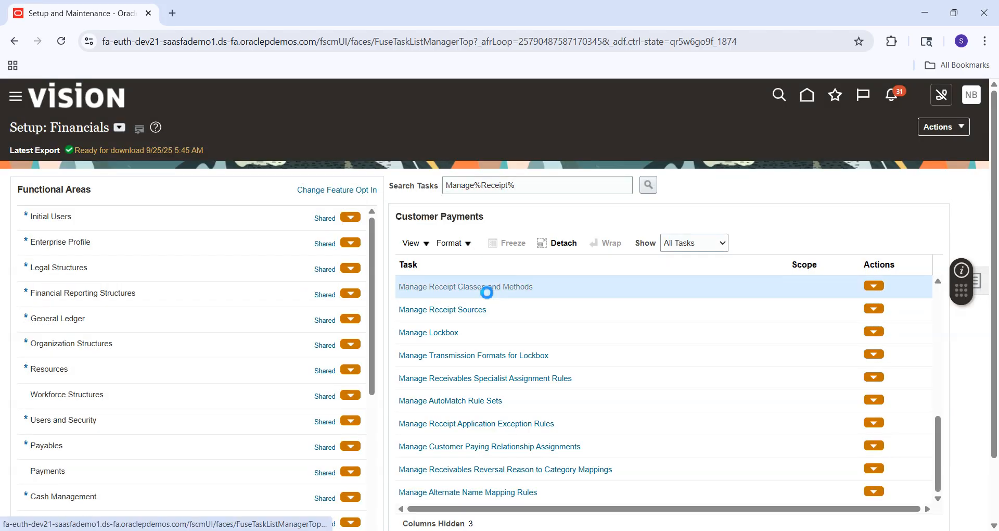
Search receipt classes by Name 'Che%' to list the Check classes
{"action": "left_click", "coordinate": [248, 198]}
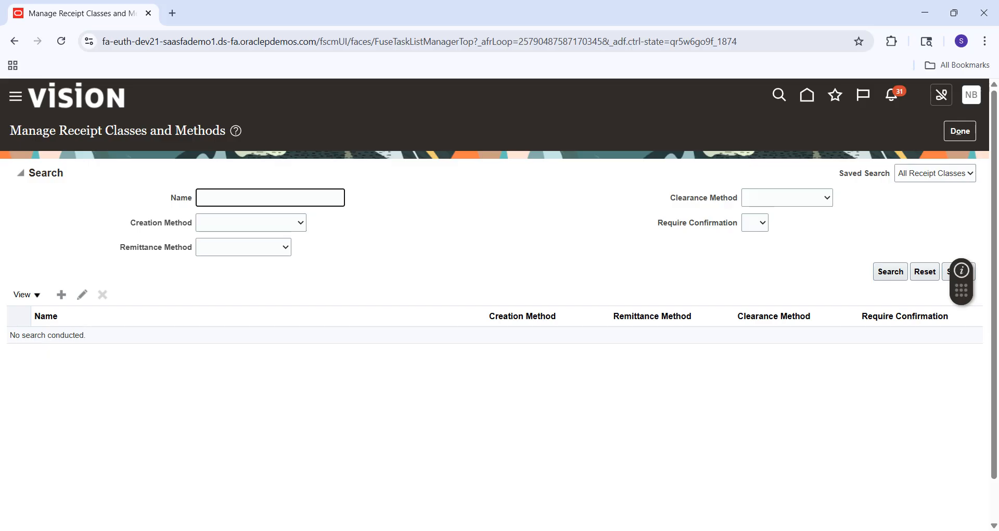
{"action": "left_click", "coordinate": [674, 530]}
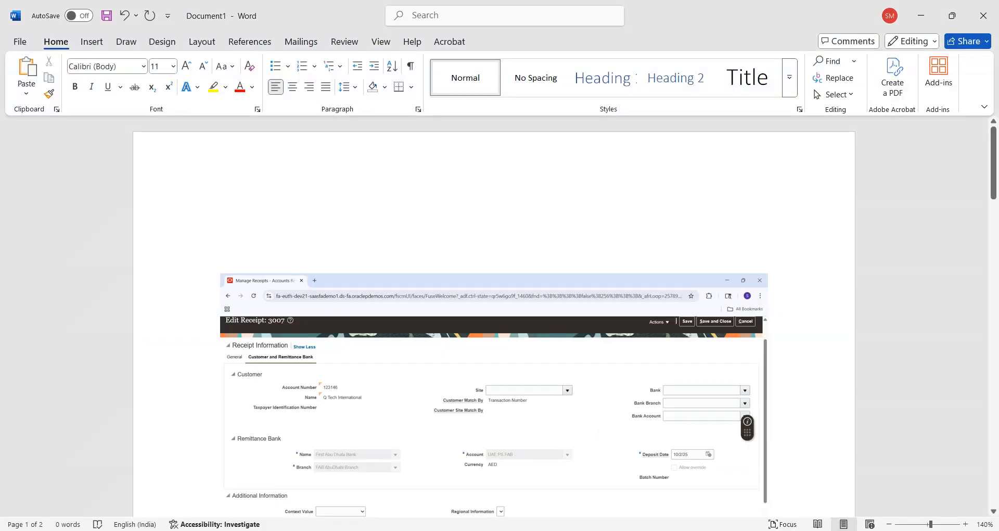
{"action": "scroll", "coordinate": [494, 312], "scroll_direction": "down", "scroll_amount": 8}
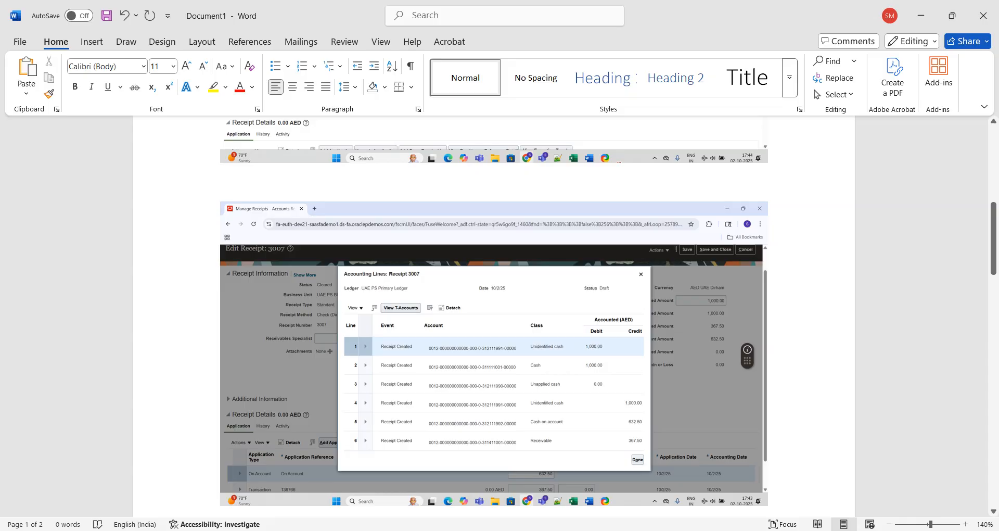
{"action": "key", "text": "ctrl+v"}
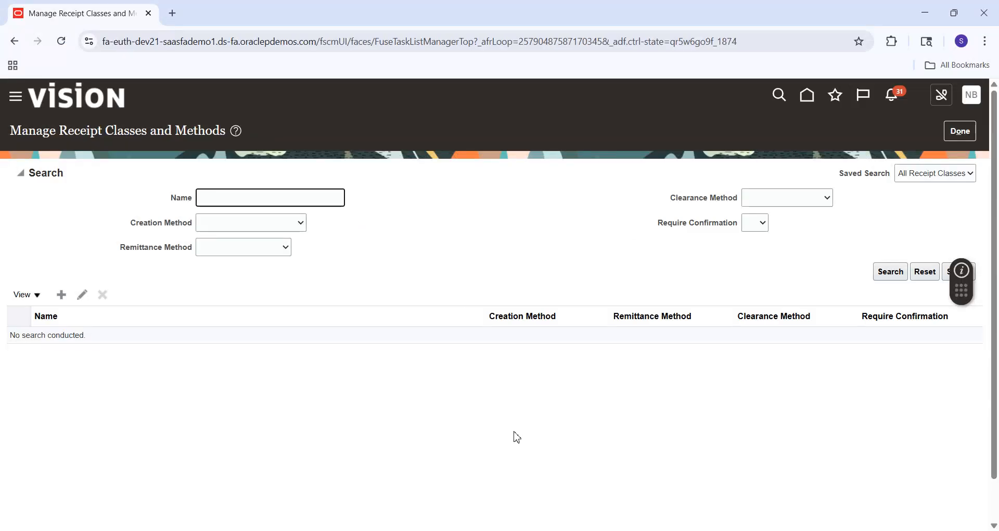
{"action": "type", "text": "Che%"}
{"action": "key", "text": "Return"}
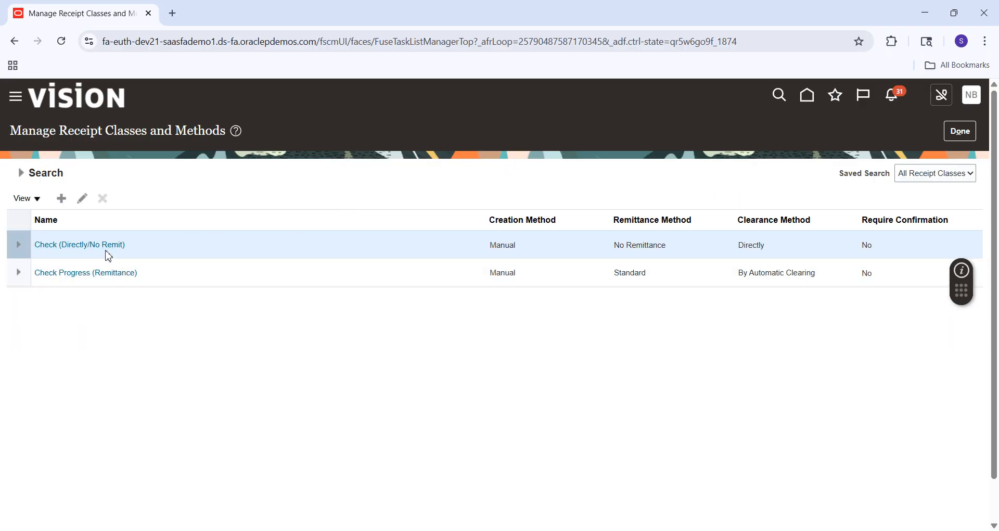
Open the Check (Directly/No Remit) receipt class and select its UAE PS BU remittance bank account
{"action": "left_click", "coordinate": [90, 243]}
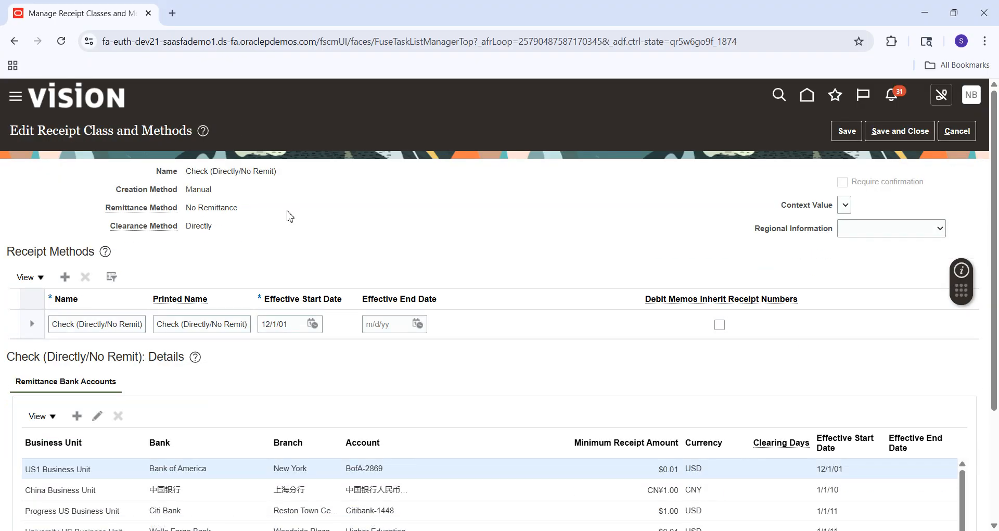
{"action": "left_click_drag", "start_coordinate": [995, 136], "coordinate": [997, 247]}
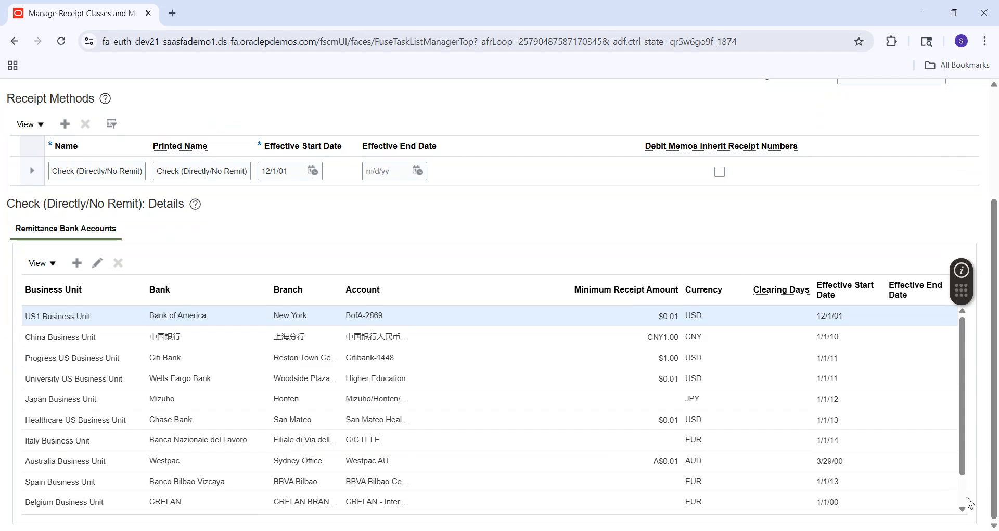
{"action": "scroll", "coordinate": [962, 495], "scroll_direction": "down", "scroll_amount": 1}
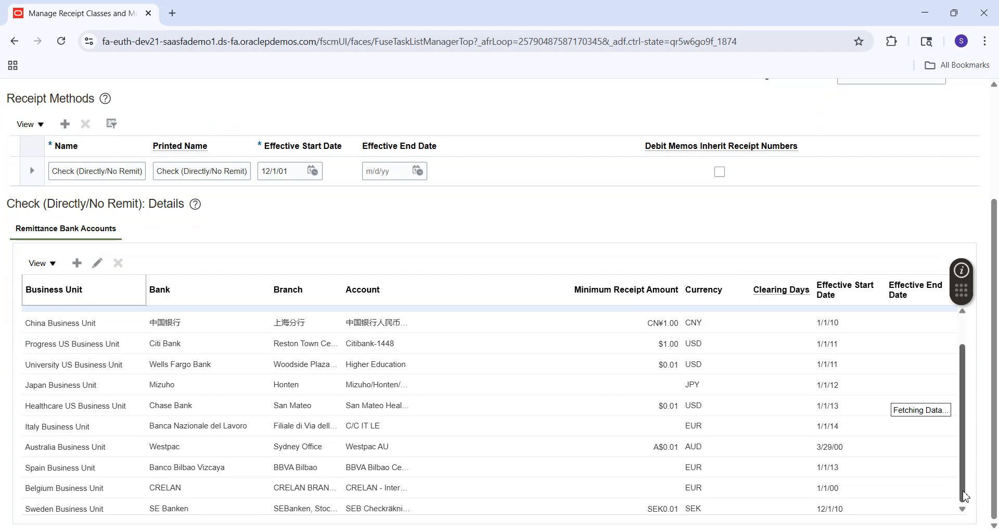
{"action": "scroll", "coordinate": [965, 495], "scroll_direction": "down", "scroll_amount": 1}
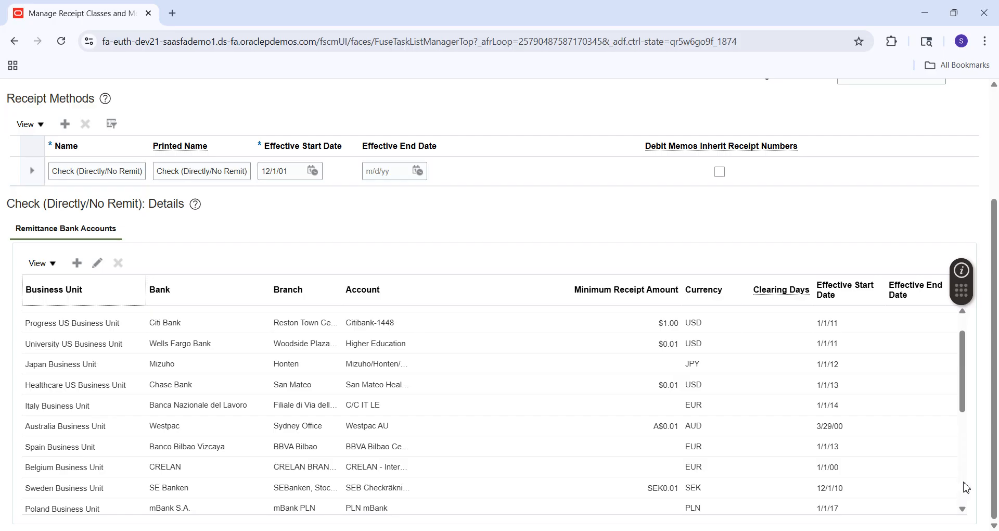
{"action": "scroll", "coordinate": [965, 487], "scroll_direction": "down", "scroll_amount": 3}
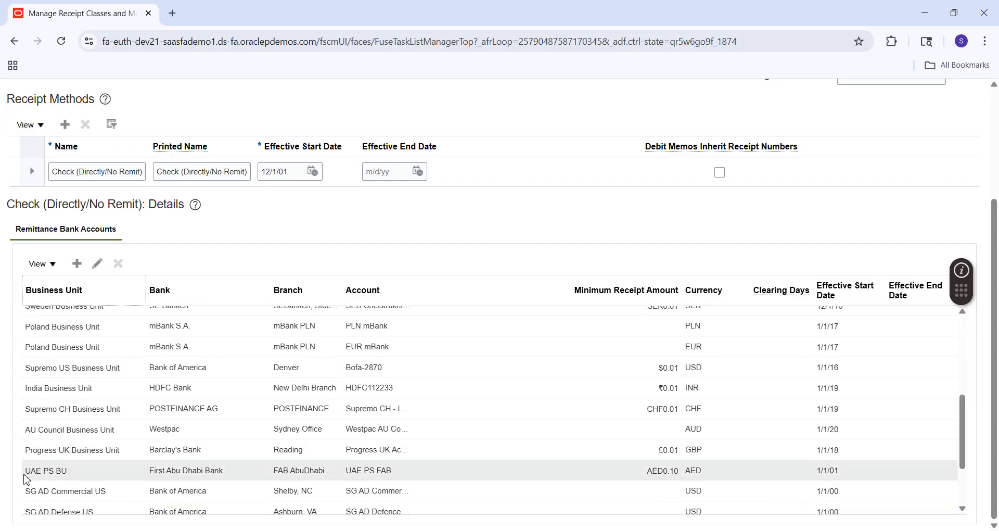
{"action": "left_click", "coordinate": [59, 470]}
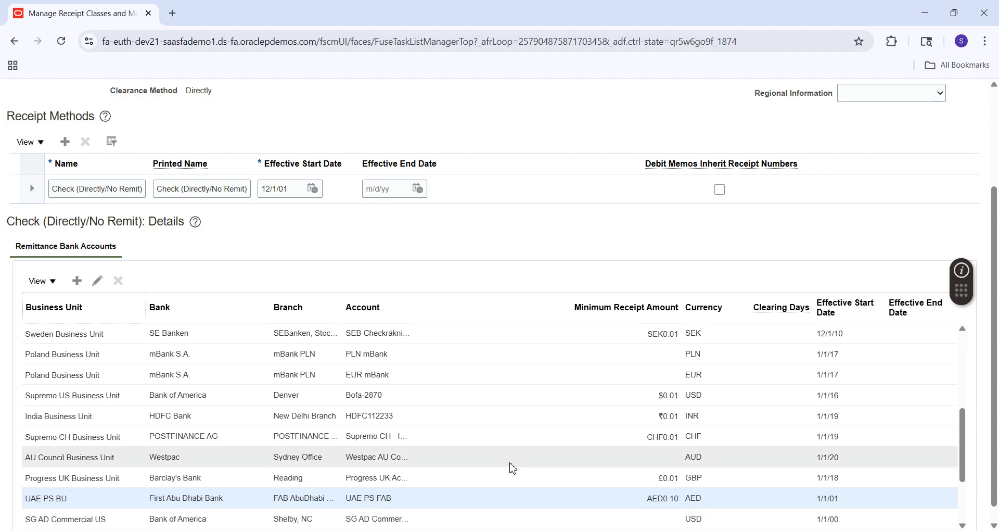
Capture the Check (Directly/No Remit) remittance bank accounts page and paste it at the top of the Word document
{"action": "mouse_move", "coordinate": [730, 530]}
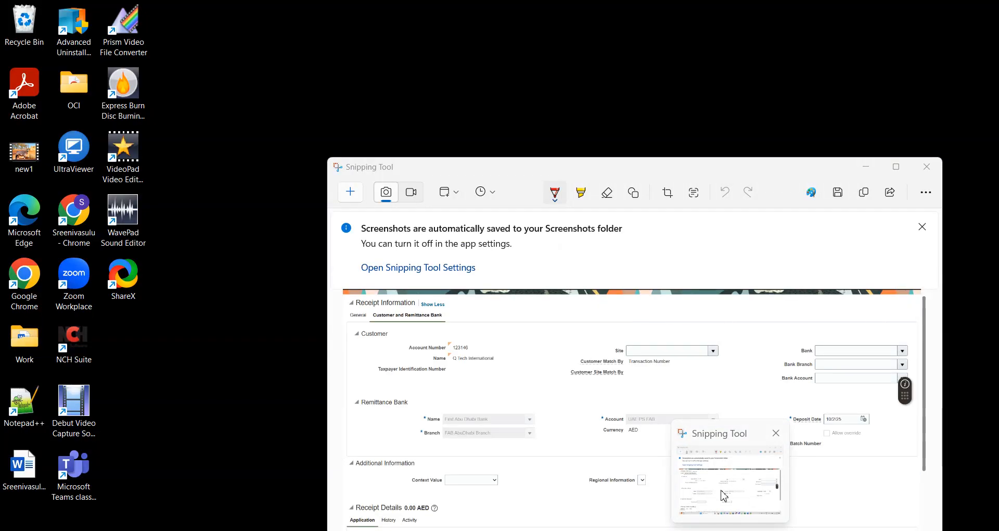
{"action": "left_click", "coordinate": [726, 502]}
{"action": "left_click", "coordinate": [351, 193]}
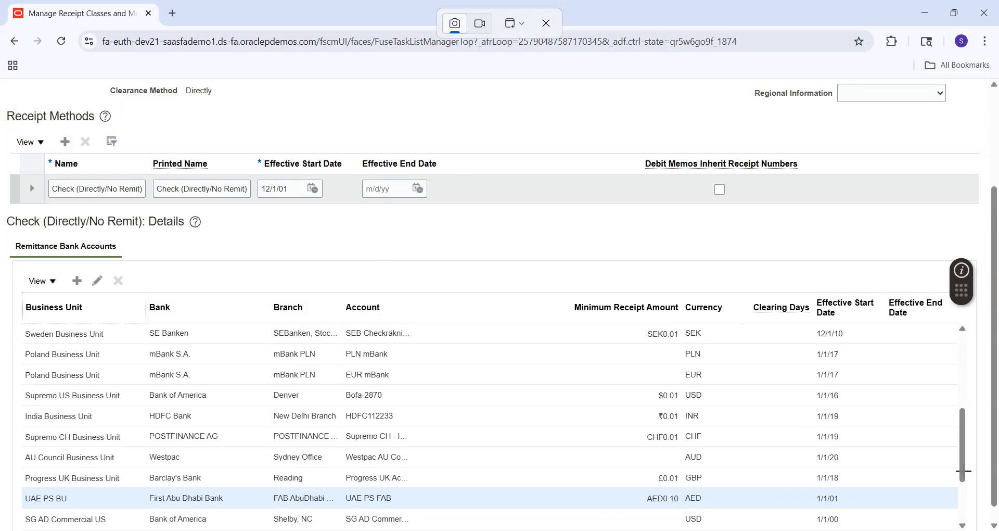
{"action": "left_click", "coordinate": [972, 520]}
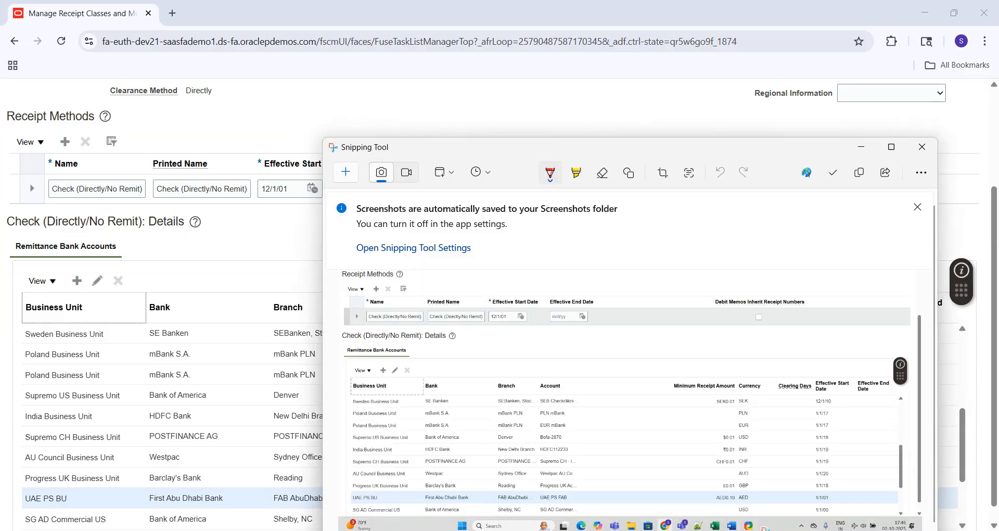
{"action": "key", "text": "alt+Tab"}
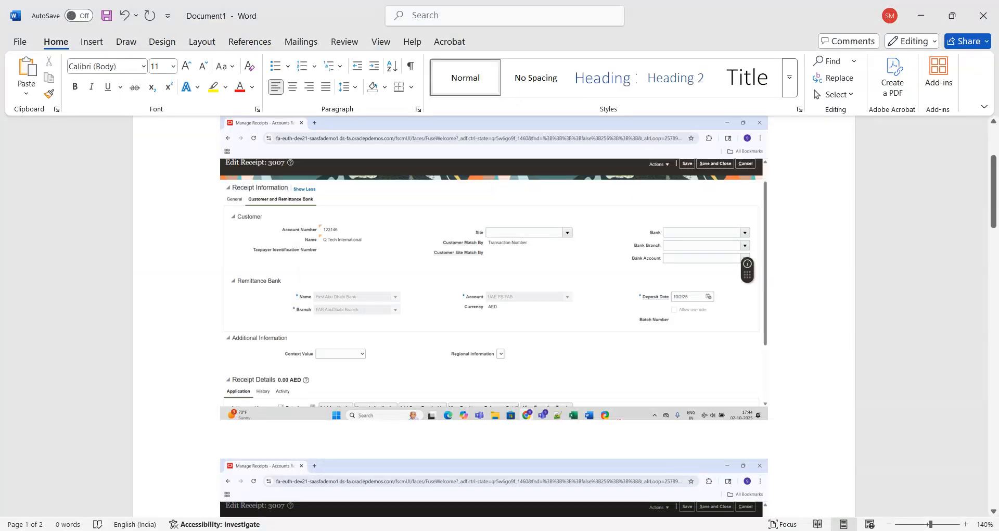
{"action": "left_click", "coordinate": [995, 148]}
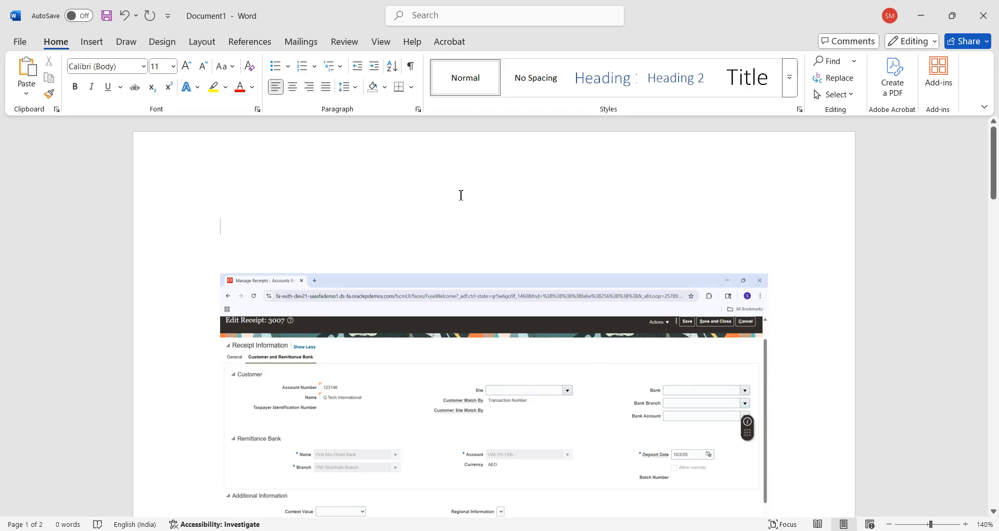
{"action": "key", "text": "ctrl+v"}
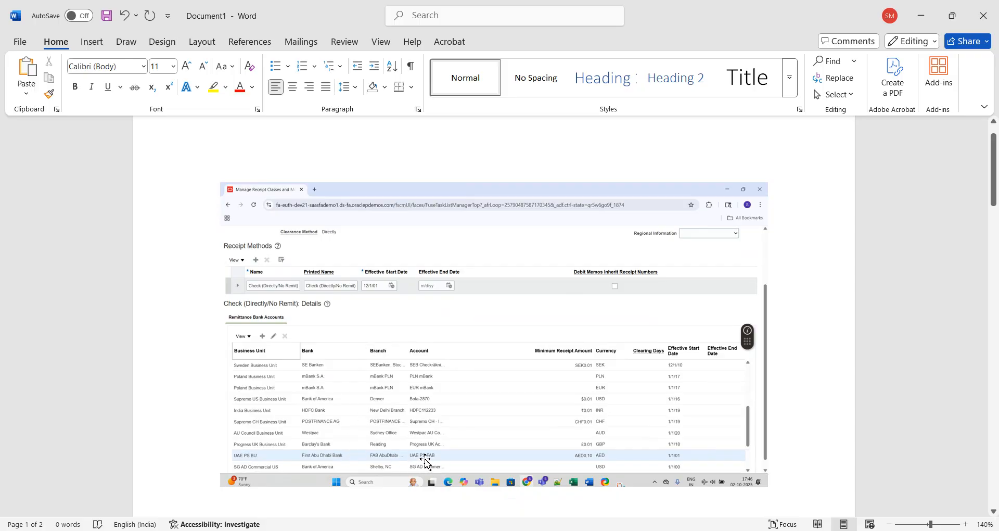
{"action": "scroll", "coordinate": [997, 449], "scroll_direction": "down", "scroll_amount": 5}
{"action": "scroll", "coordinate": [997, 449], "scroll_direction": "down", "scroll_amount": 3}
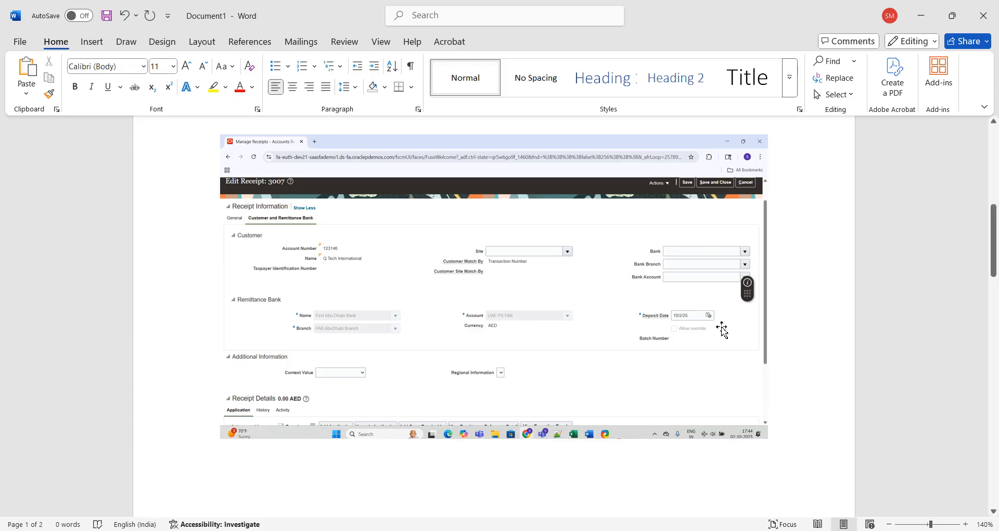
{"action": "left_click_drag", "start_coordinate": [994, 249], "coordinate": [996, 355]}
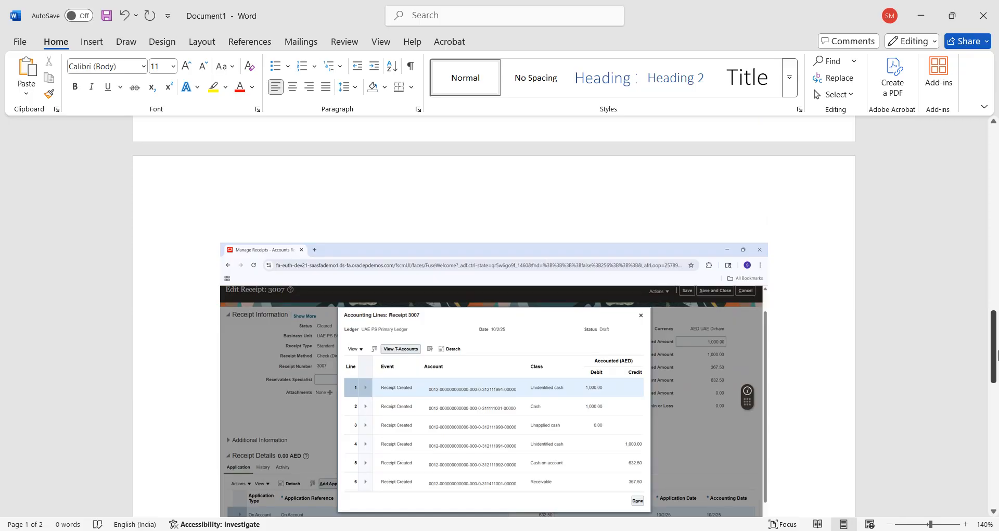
{"action": "key", "text": "alt+Tab"}
{"action": "key", "text": "alt+Tab"}
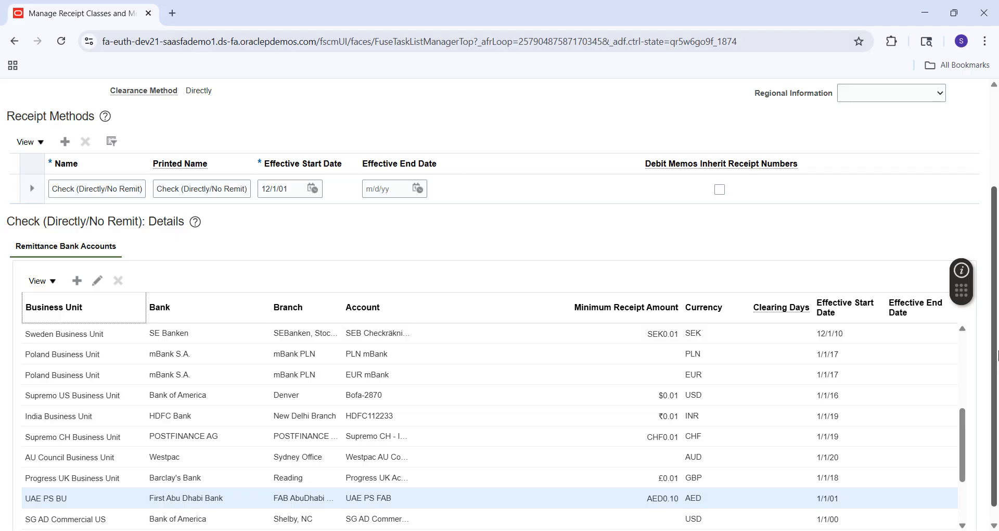
Edit the UAE PS BU remittance bank account and snip its GL Accounts page full-screen
{"action": "scroll", "coordinate": [995, 416], "scroll_direction": "down", "scroll_amount": 1}
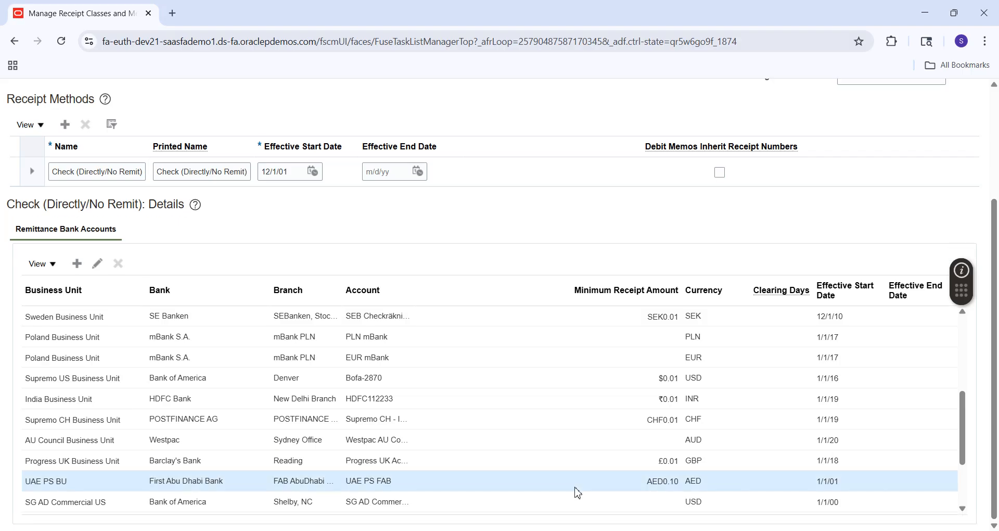
{"action": "left_click", "coordinate": [97, 264]}
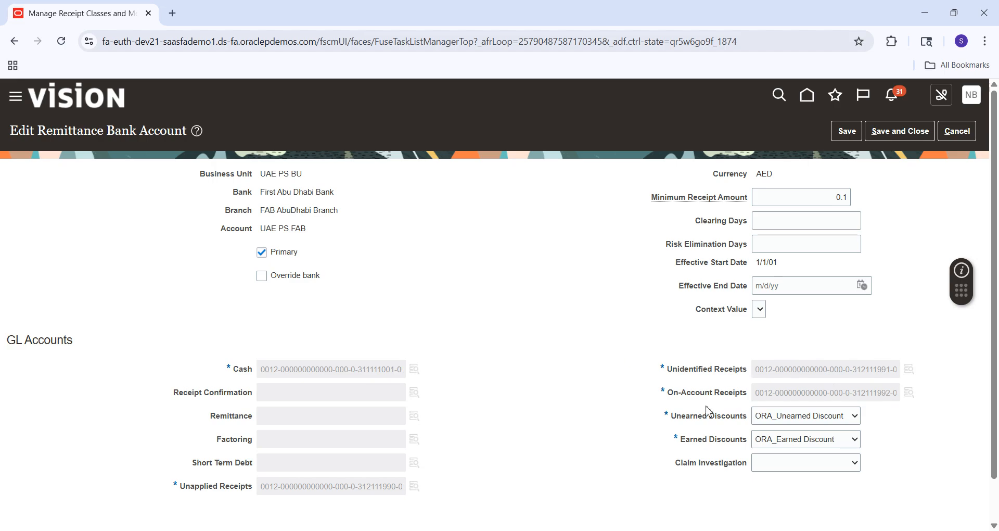
{"action": "left_click", "coordinate": [735, 530]}
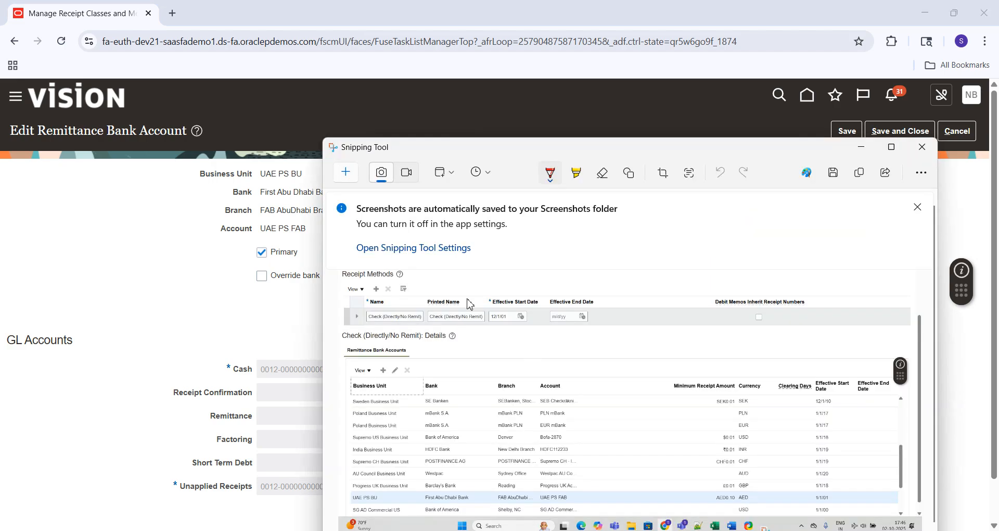
{"action": "left_click", "coordinate": [345, 173]}
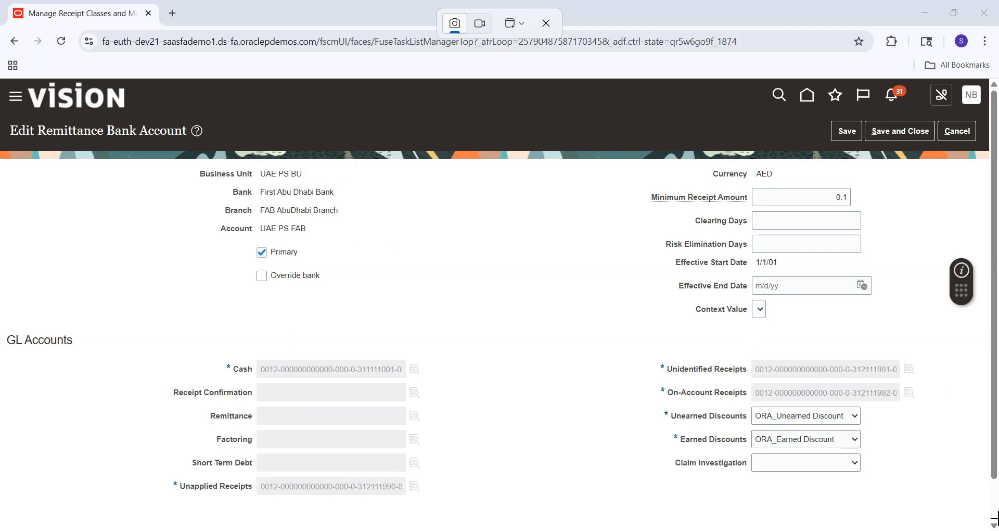
{"action": "left_click_drag", "start_coordinate": [997, 523], "coordinate": [998, 530]}
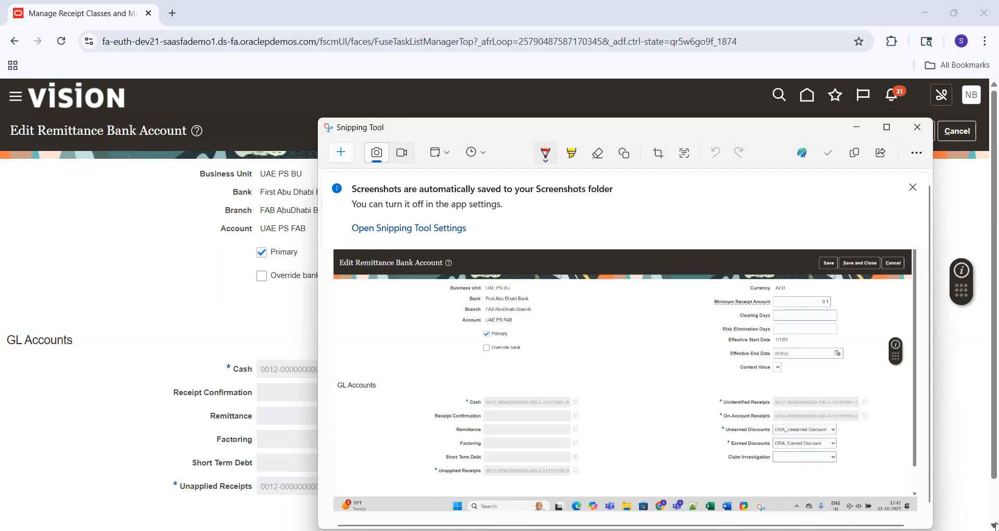
Paste the Edit Remittance Bank Account capture on a new line beneath receipt 3007's accounting lines screenshot
{"action": "left_click", "coordinate": [673, 524]}
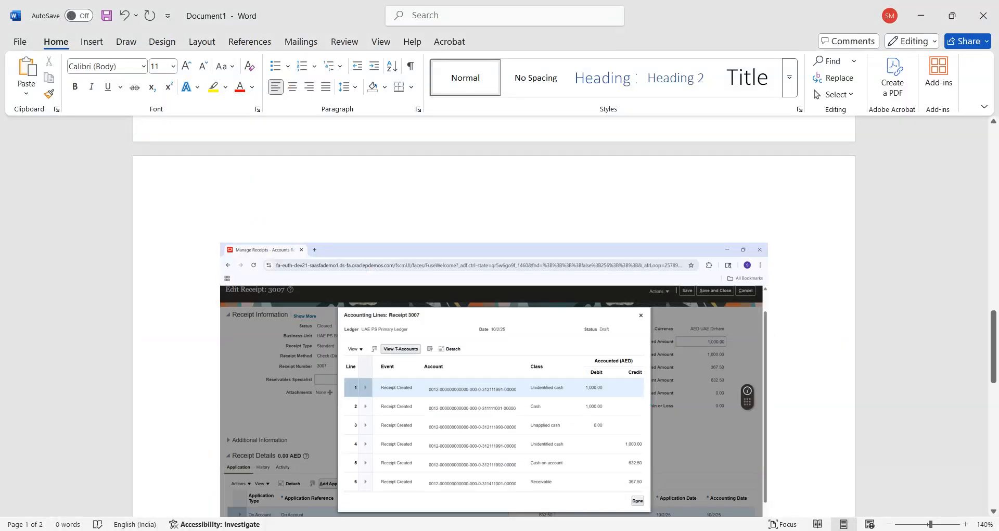
{"action": "scroll", "coordinate": [892, 470], "scroll_direction": "down", "scroll_amount": 6}
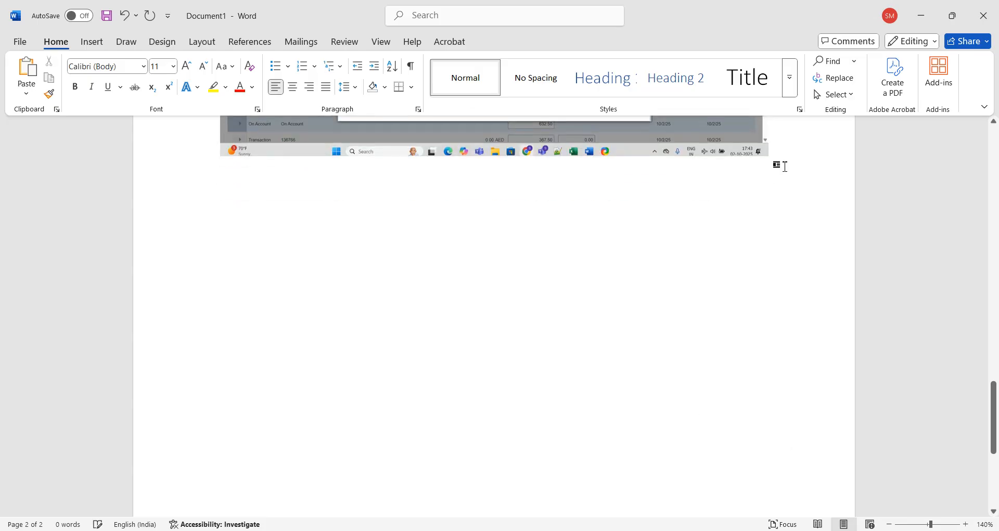
{"action": "key", "text": "Return"}
{"action": "key", "text": "Return"}
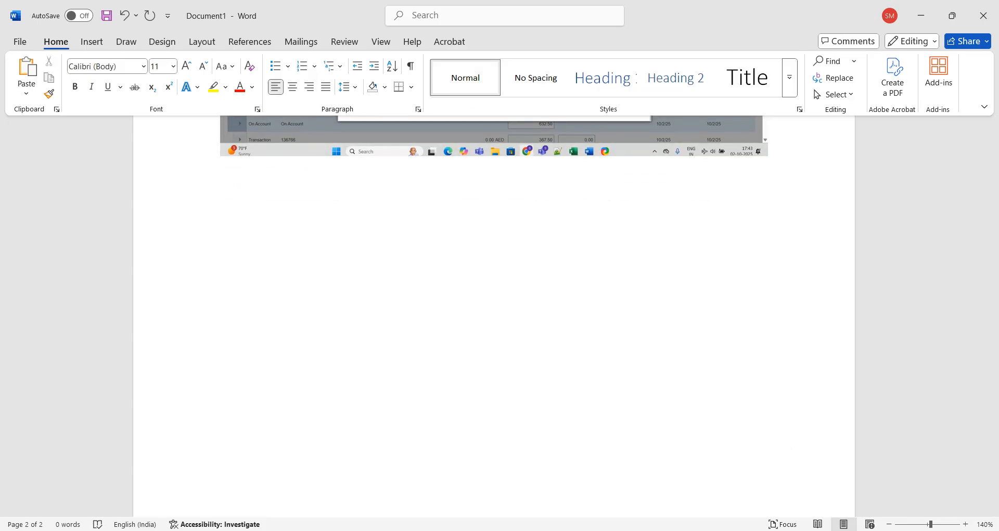
{"action": "key", "text": "ctrl+v"}
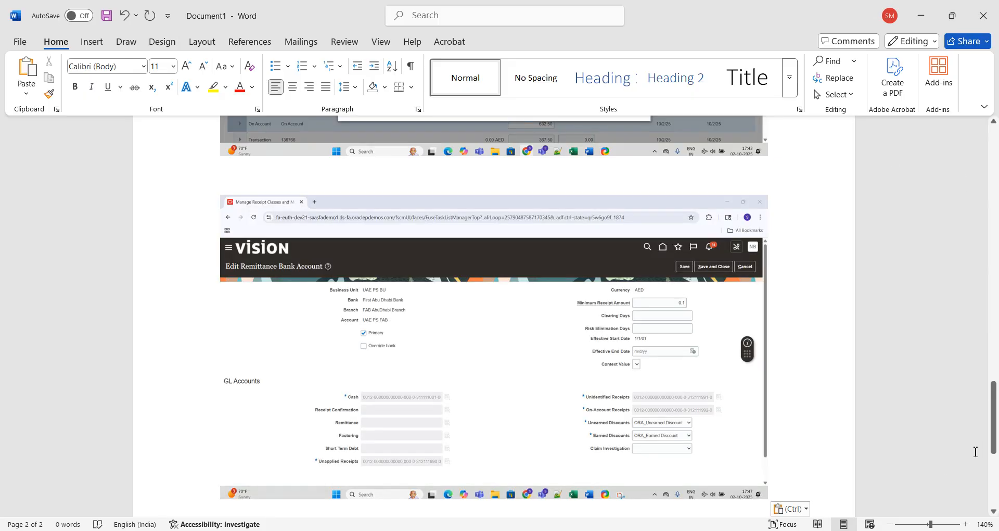
{"action": "scroll", "coordinate": [995, 448], "scroll_direction": "down", "scroll_amount": 2}
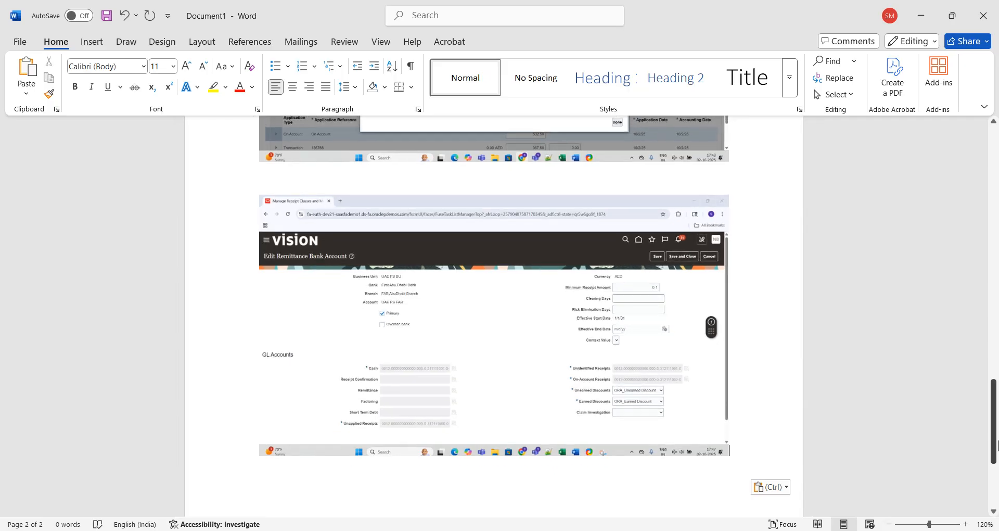
{"action": "left_click_drag", "start_coordinate": [997, 445], "coordinate": [995, 417]}
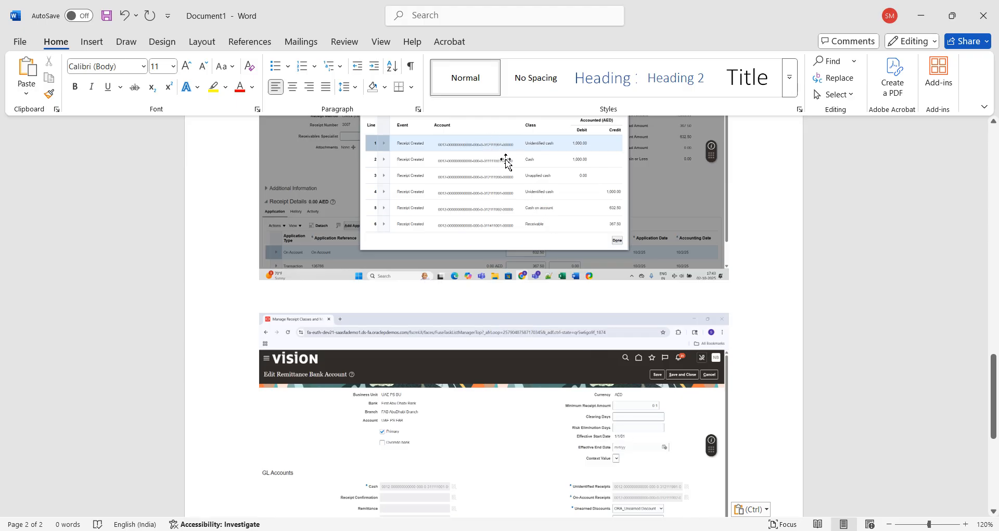
Zoom the Word document to 150% and review the accounting lines screenshot
{"action": "left_click", "coordinate": [967, 525]}
{"action": "left_click", "coordinate": [966, 525]}
{"action": "left_click", "coordinate": [966, 525]}
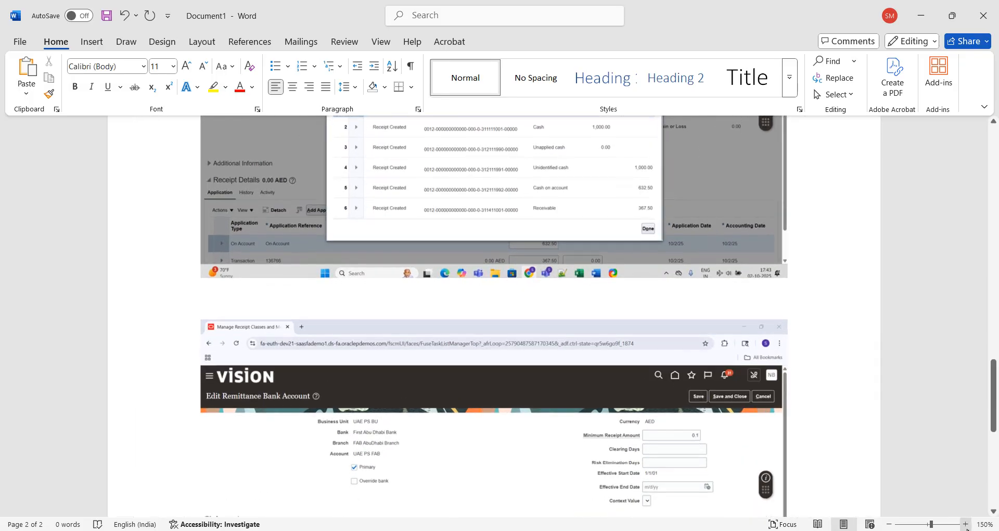
{"action": "left_click_drag", "start_coordinate": [994, 409], "coordinate": [994, 460]}
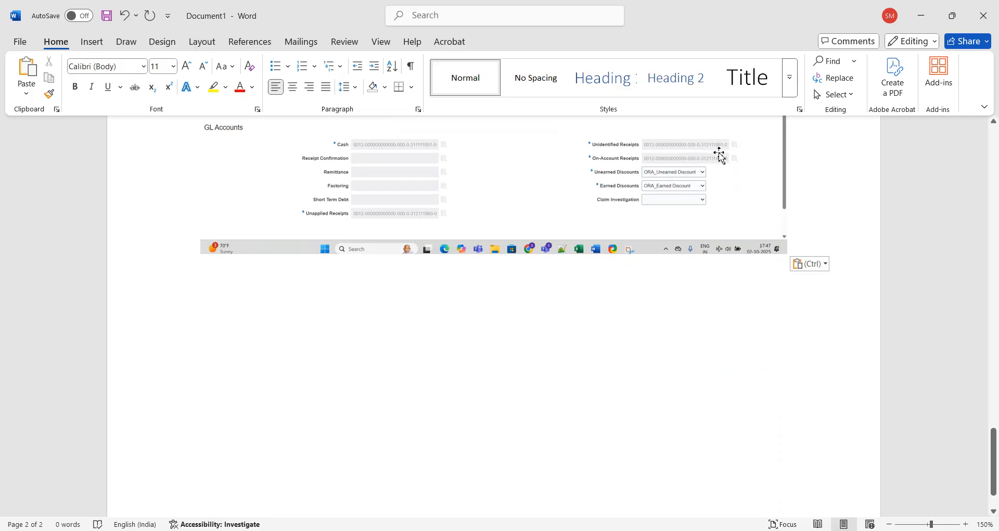
{"action": "left_click", "coordinate": [995, 203]}
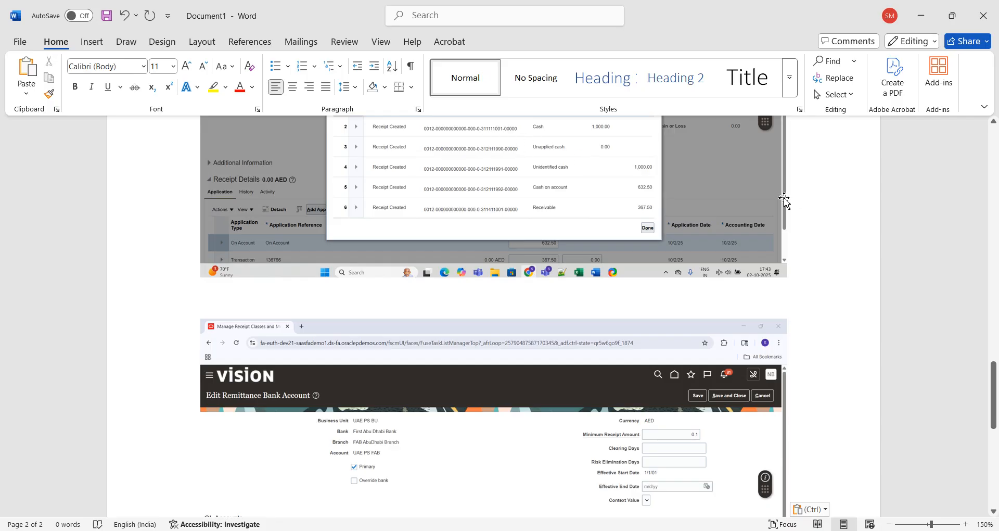
{"action": "left_click", "coordinate": [994, 123]}
{"action": "left_click", "coordinate": [994, 123]}
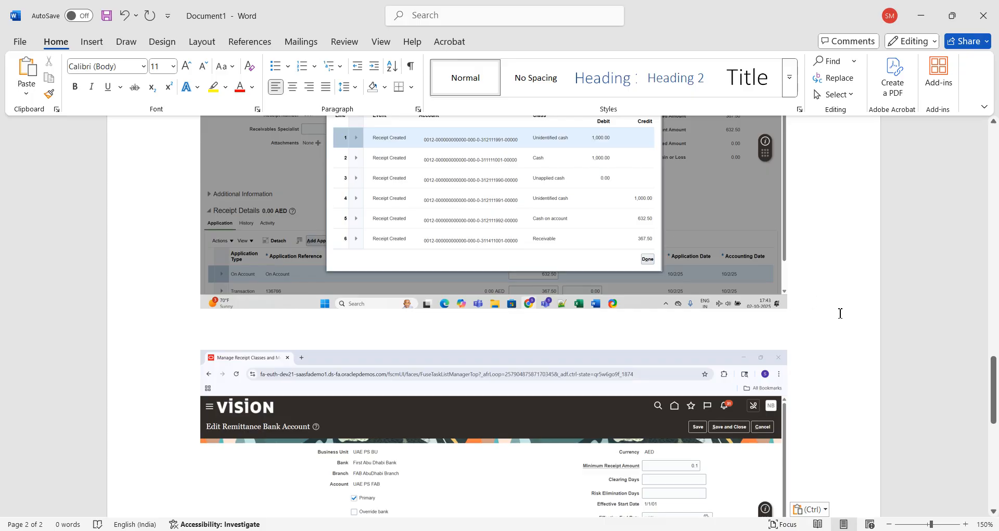
Scroll down to check the Cash, Unapplied, Unidentified and On-Account Receipts GL accounts capture
{"action": "scroll", "coordinate": [530, 284], "scroll_direction": "down", "scroll_amount": 7}
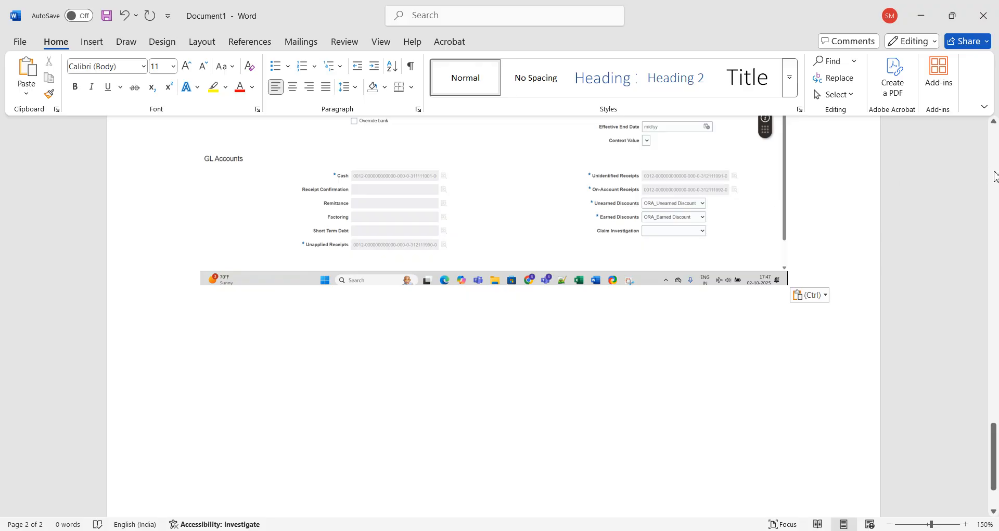
{"action": "scroll", "coordinate": [528, 177], "scroll_direction": "up", "scroll_amount": 7}
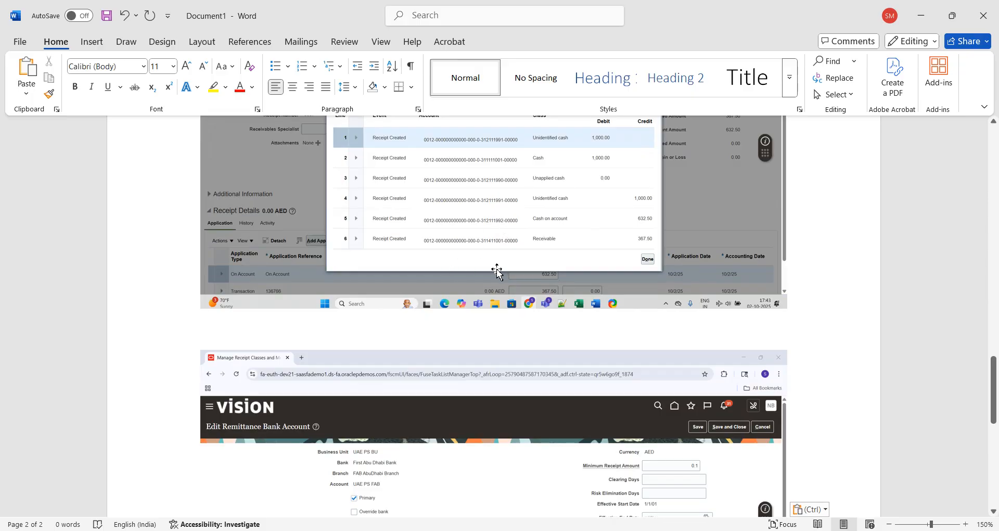
{"action": "left_click", "coordinate": [990, 458]}
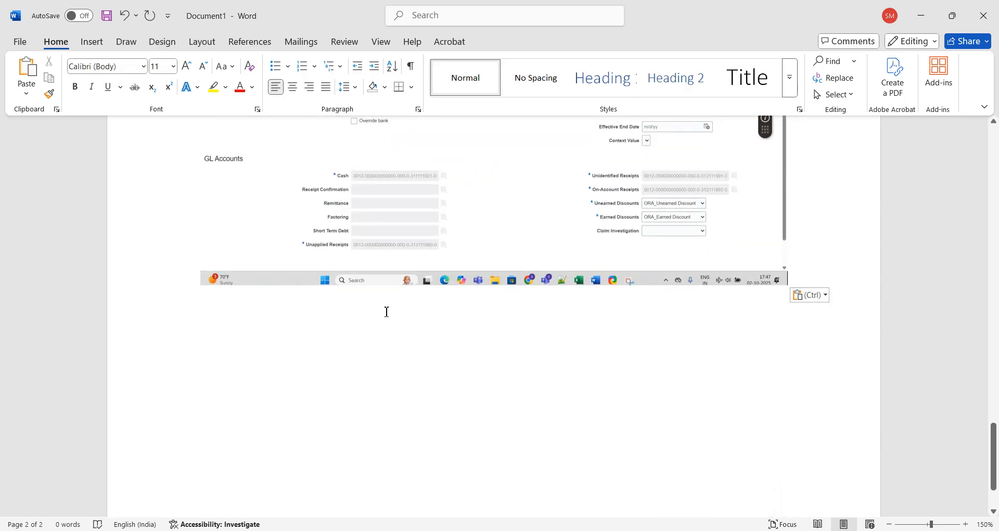
{"action": "left_click", "coordinate": [994, 183]}
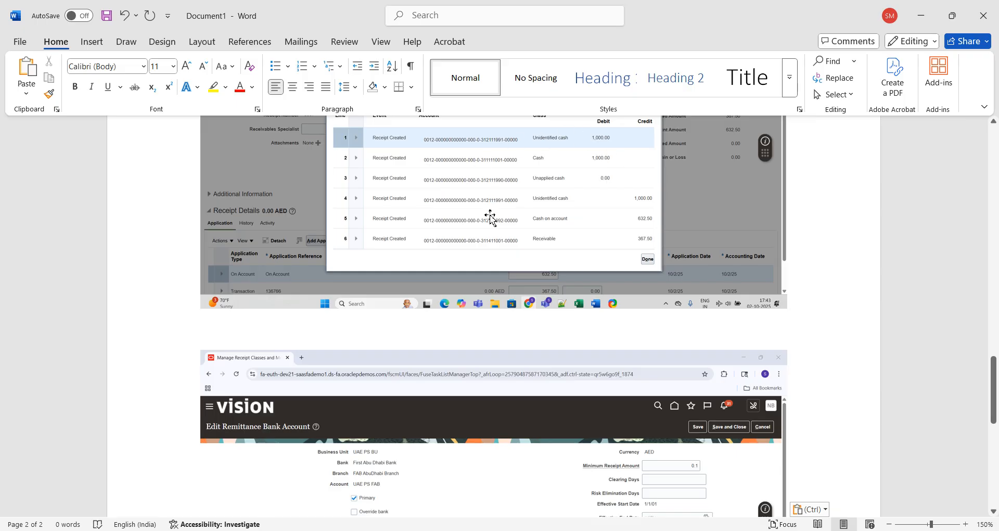
{"action": "left_click", "coordinate": [994, 511]}
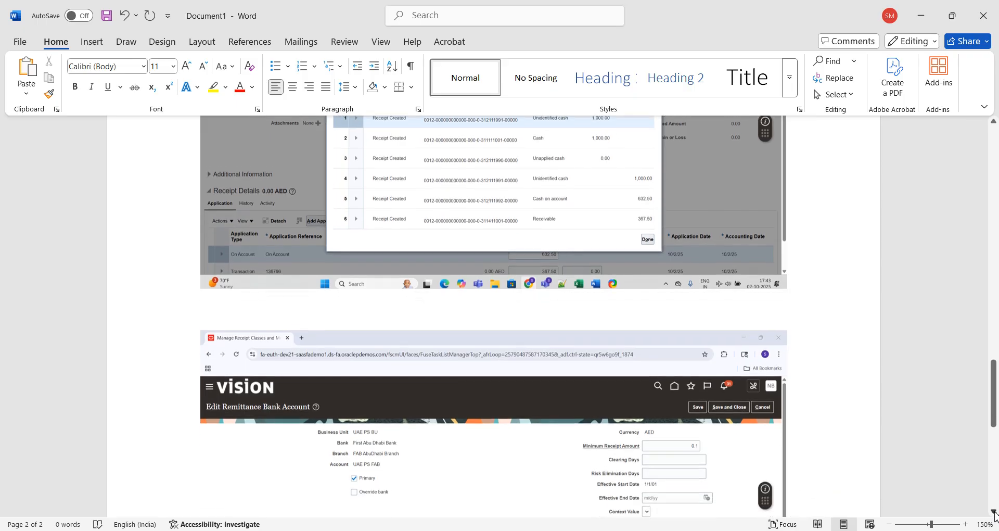
{"action": "left_click", "coordinate": [994, 511]}
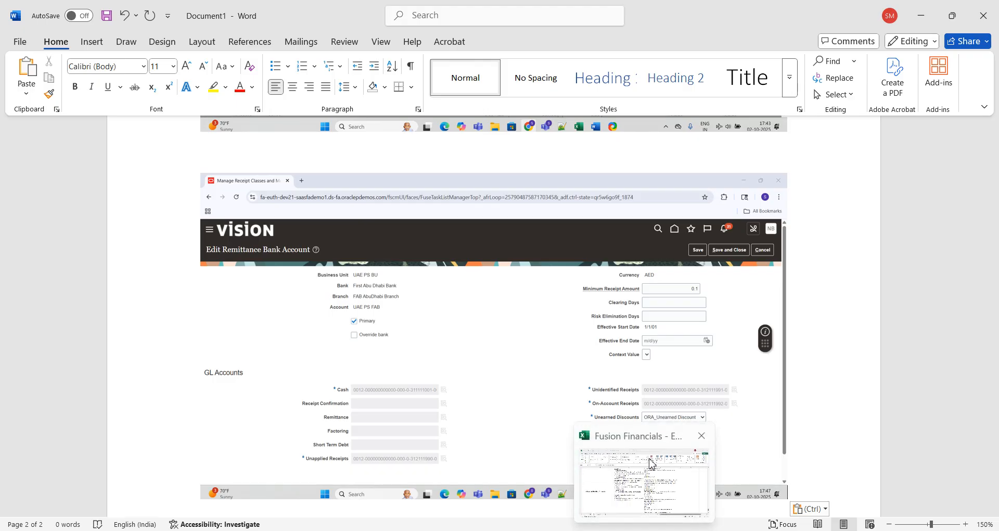
{"action": "left_click", "coordinate": [652, 460]}
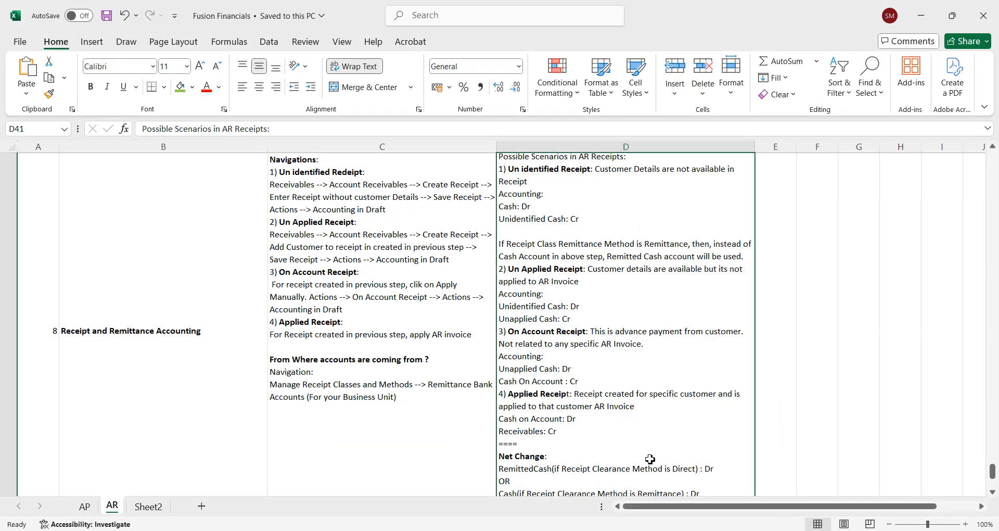
Reread D41's note that Remittance-method receipt classes use Remitted Cash instead of Cash, then return to the browser
{"action": "double_click", "coordinate": [514, 242]}
{"action": "left_click_drag", "start_coordinate": [501, 203], "coordinate": [746, 216]}
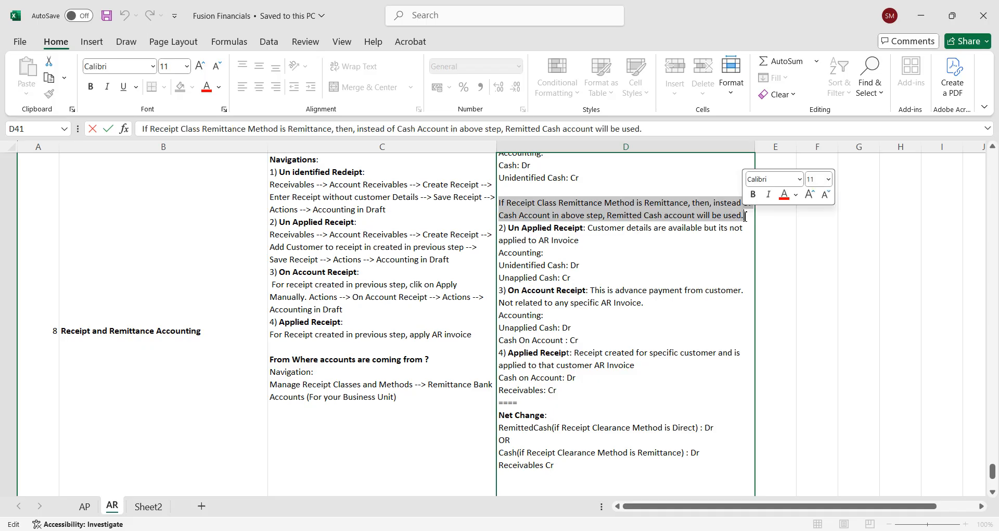
{"action": "left_click", "coordinate": [660, 215]}
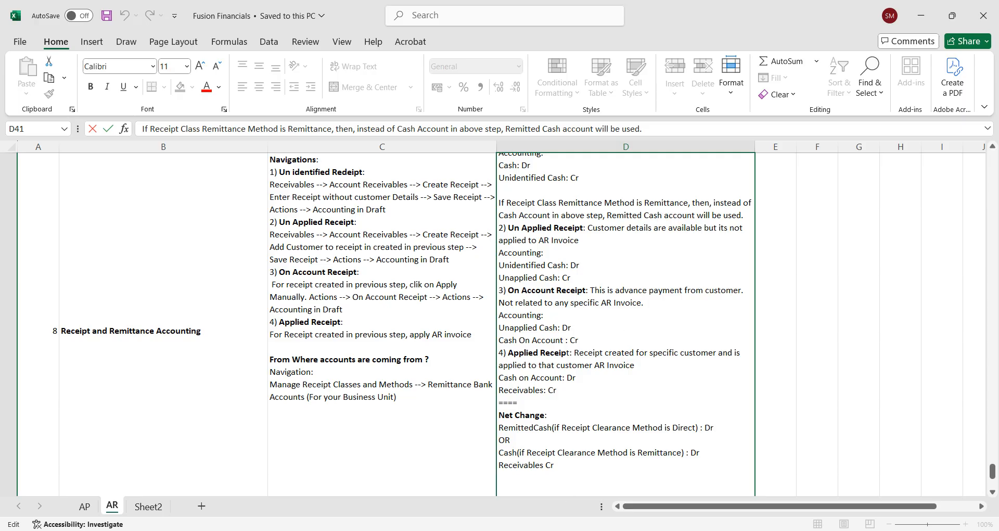
{"action": "left_click", "coordinate": [559, 530]}
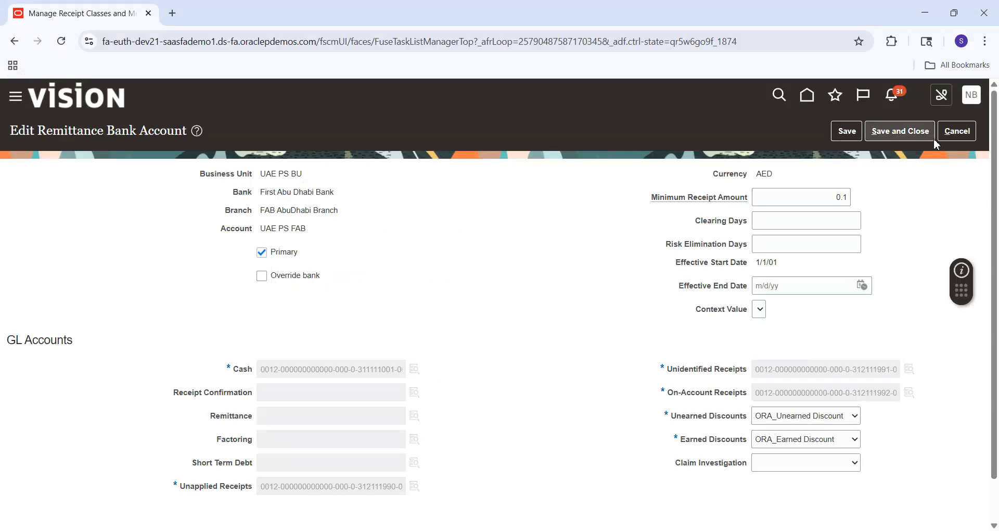
Save the remittance bank account and review the Check (Directly/No Remit) bank accounts table before returning to Word
{"action": "left_click", "coordinate": [915, 133]}
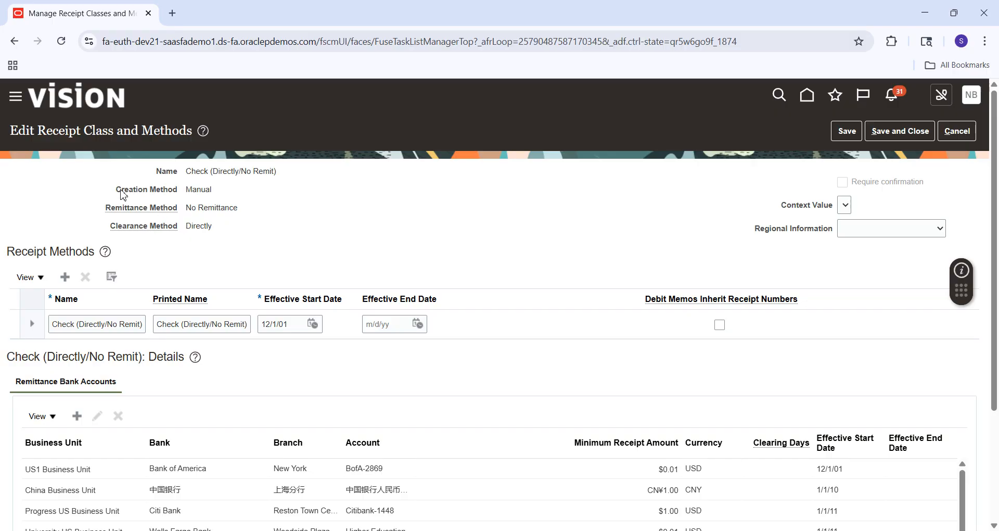
{"action": "mouse_move", "coordinate": [133, 216]}
{"action": "scroll", "coordinate": [998, 472], "scroll_direction": "down", "scroll_amount": 3}
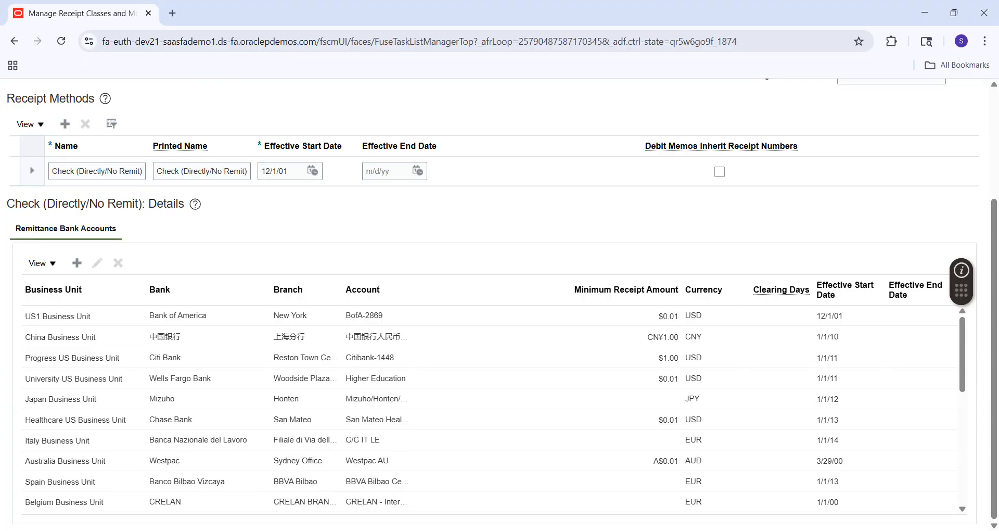
{"action": "left_click", "coordinate": [682, 479]}
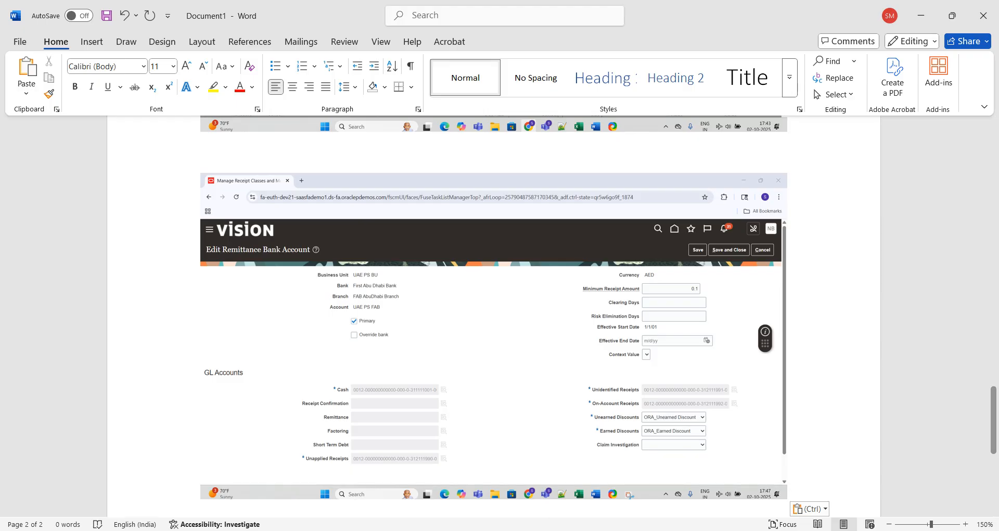
Review D41's Net Change note on RemittedCash or Cash Dr and Receivables Cr, then show hidden tray icons
{"action": "left_click", "coordinate": [648, 473]}
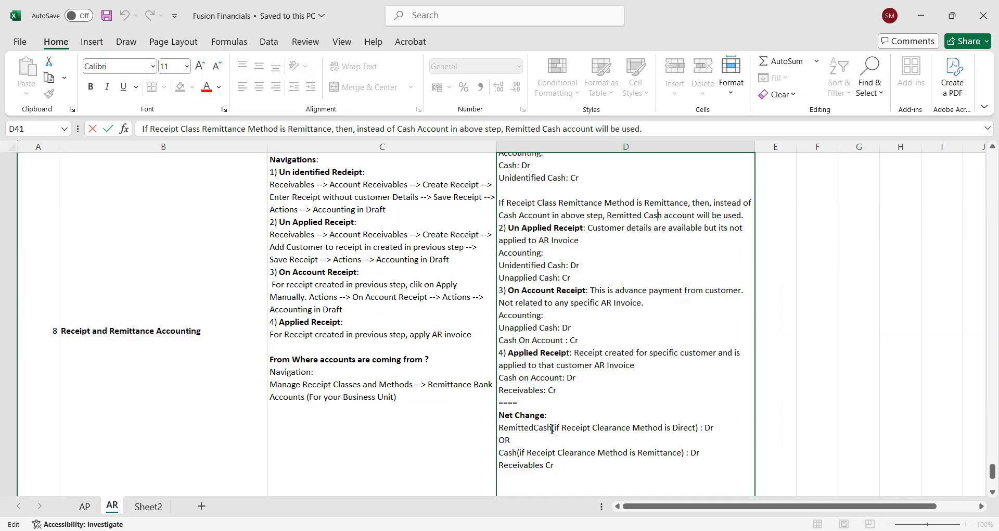
{"action": "left_click_drag", "start_coordinate": [552, 428], "coordinate": [502, 430]}
{"action": "left_click", "coordinate": [503, 430]}
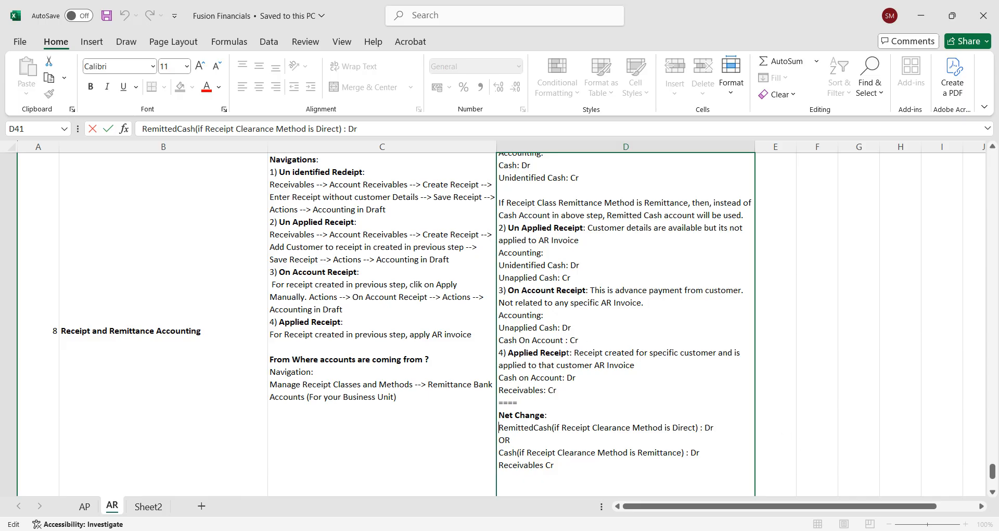
{"action": "left_click", "coordinate": [793, 530]}
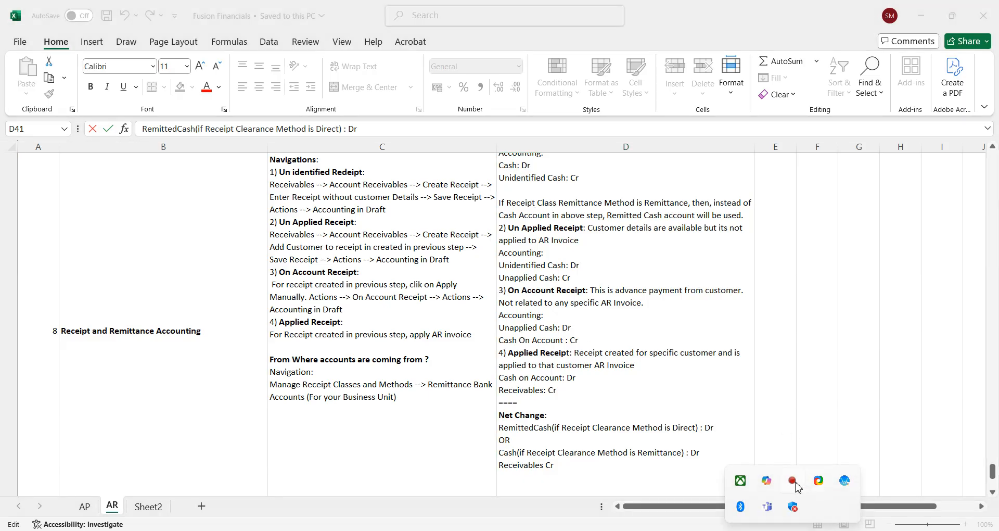